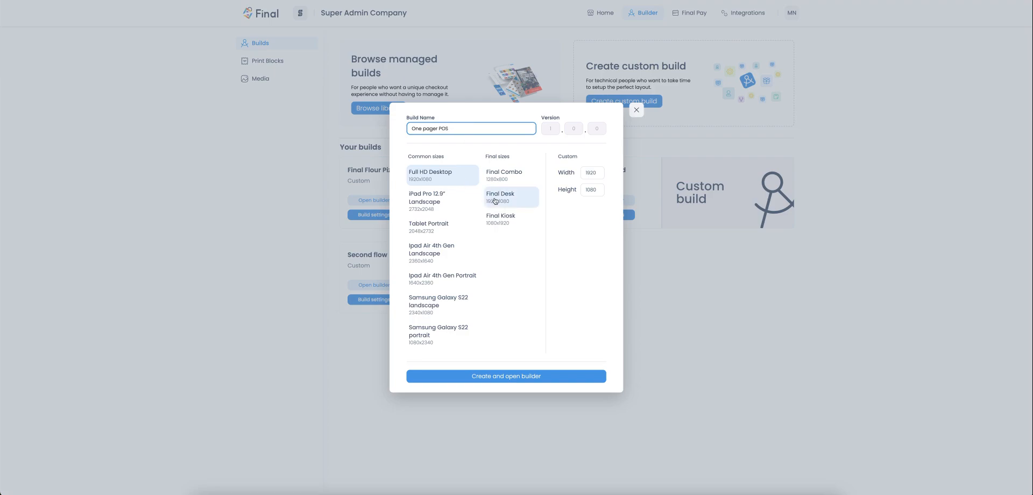
Step: Create the One pager POS build at the Final Desk size, 1920x1080, and open it in the builder
left_click(490, 193)
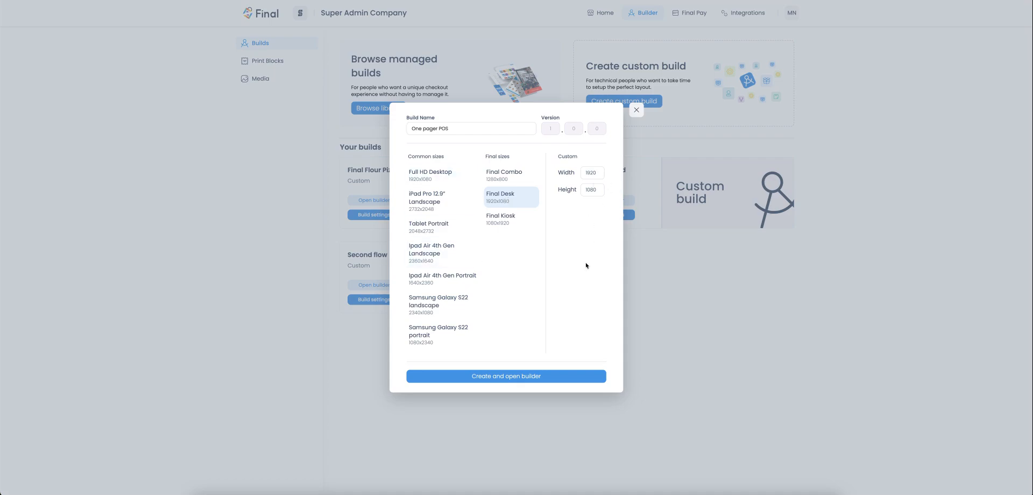
left_click(538, 377)
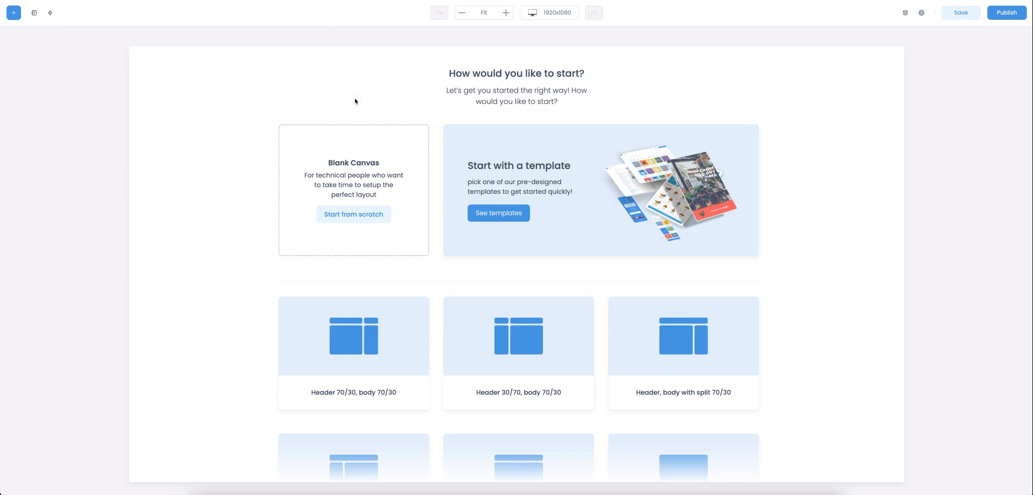
mouse_move(382, 89)
left_mouse_down()
mouse_move(438, 51)
mouse_move(404, 76)
mouse_move(378, 73)
left_mouse_up()
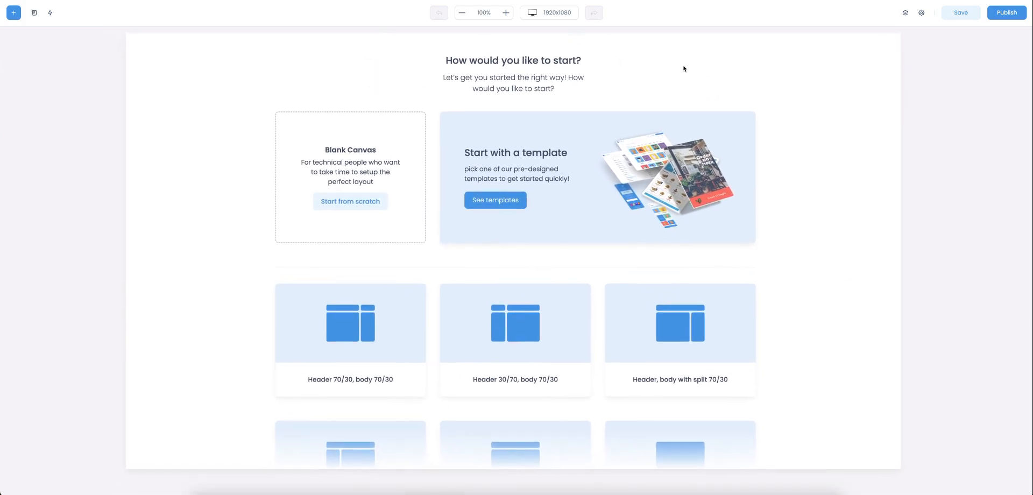
scroll(684, 69, "up", 5)
scroll(683, 67, "down", 8)
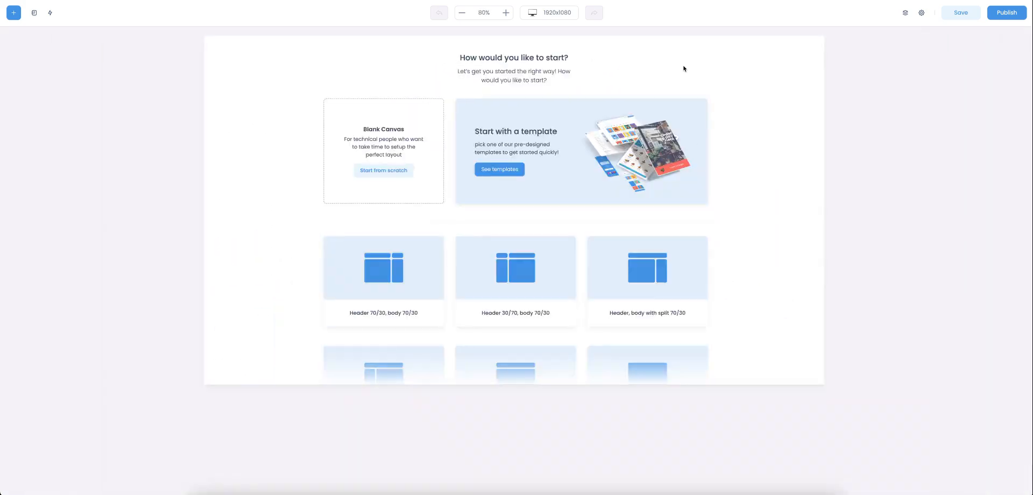
right_click(682, 61)
left_click(648, 58)
left_click(485, 12)
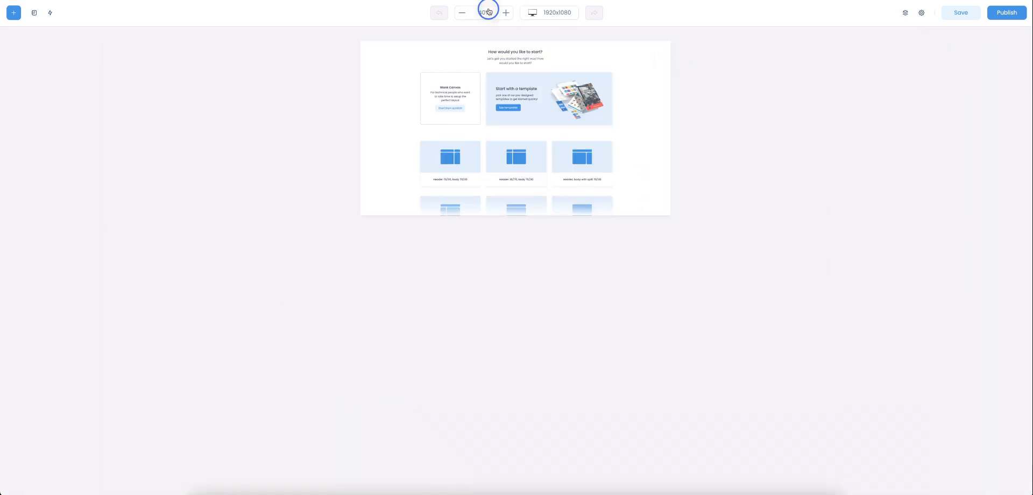
left_click(482, 12)
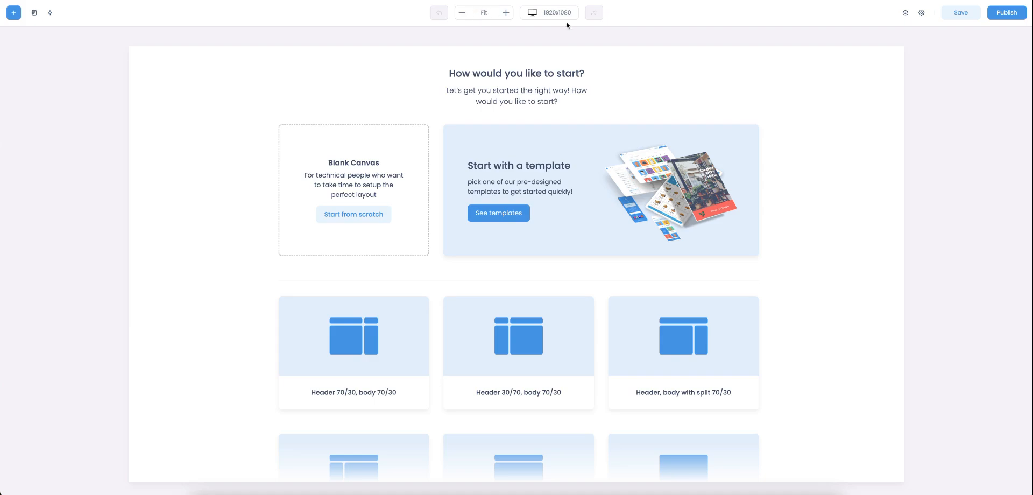
Step: Preview the canvas with the device skin shown, and hide the skin again
left_click(558, 13)
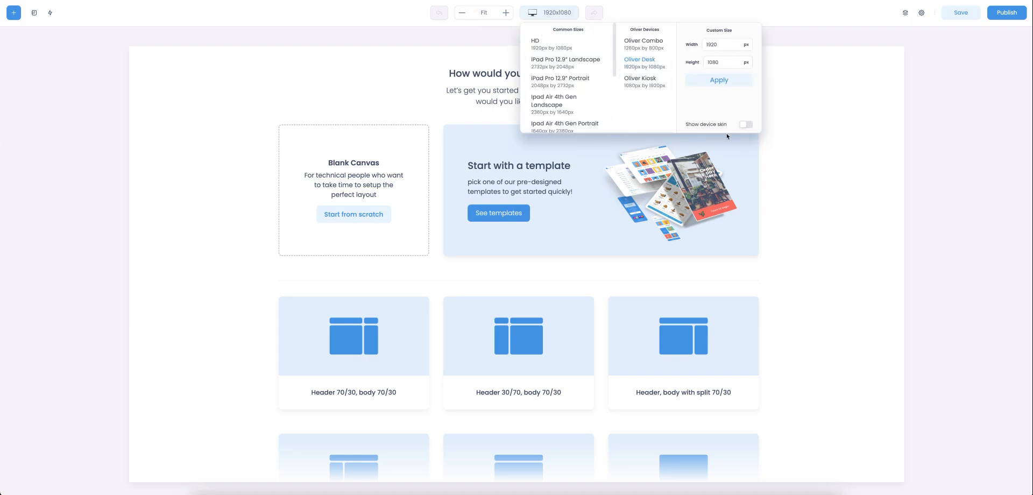
left_click(747, 125)
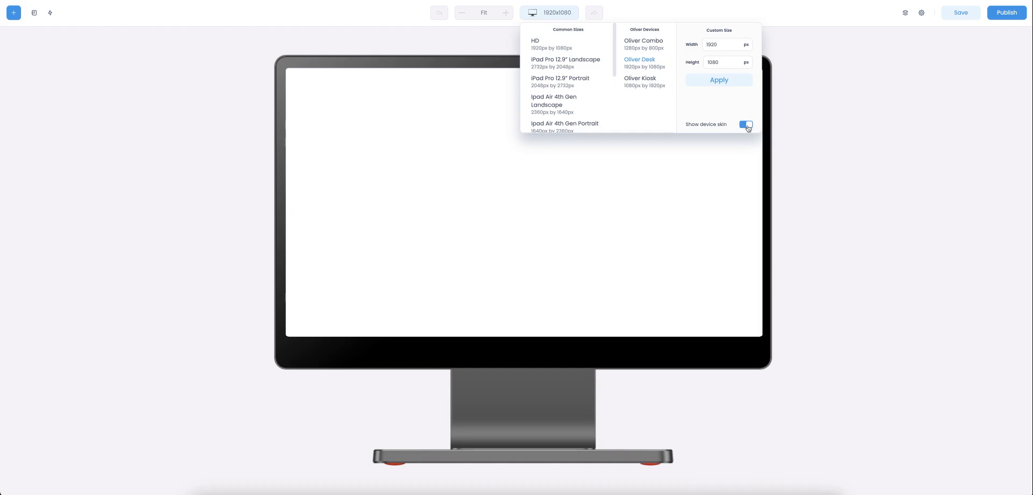
left_click(746, 124)
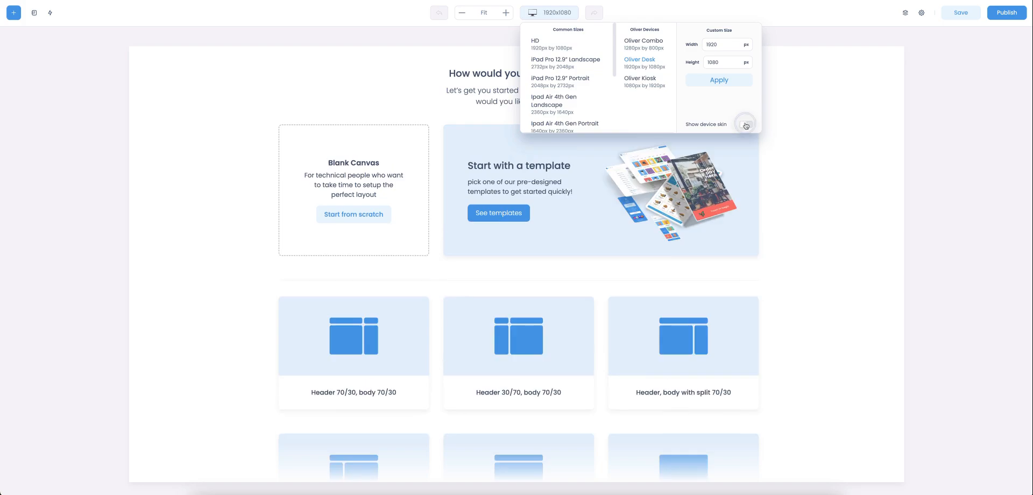
left_click(797, 96)
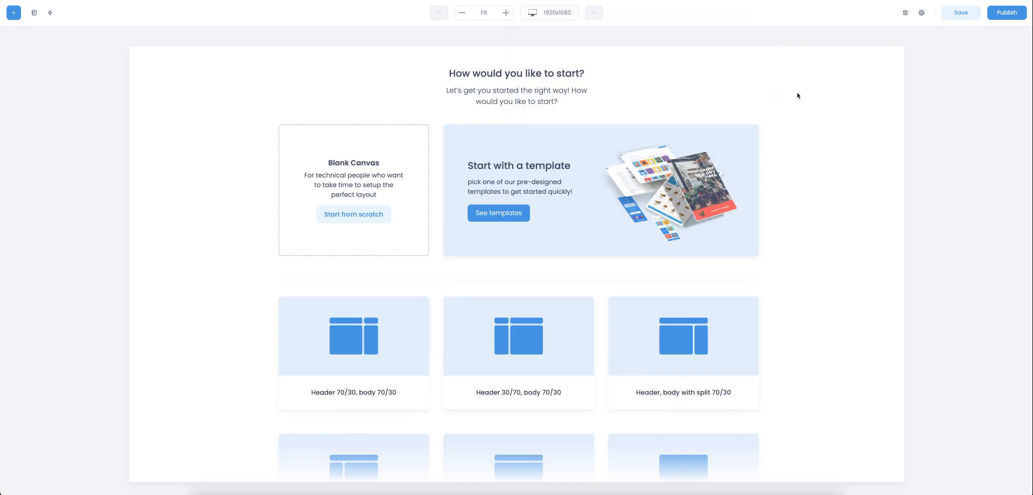
Step: Show the page structure in a slightly widened pane and start the page from the Header 70/30, body 70/30 layout
left_click(905, 12)
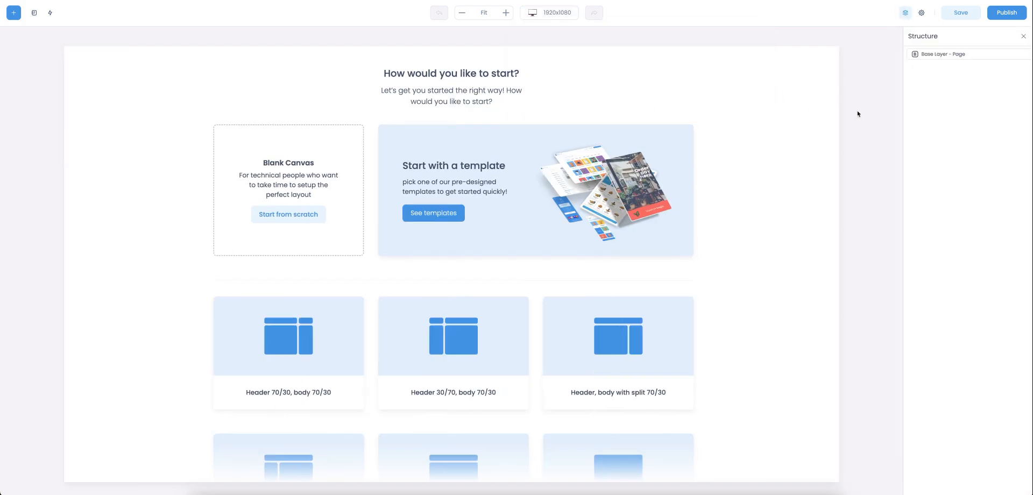
left_click_drag(904, 145, 895, 148)
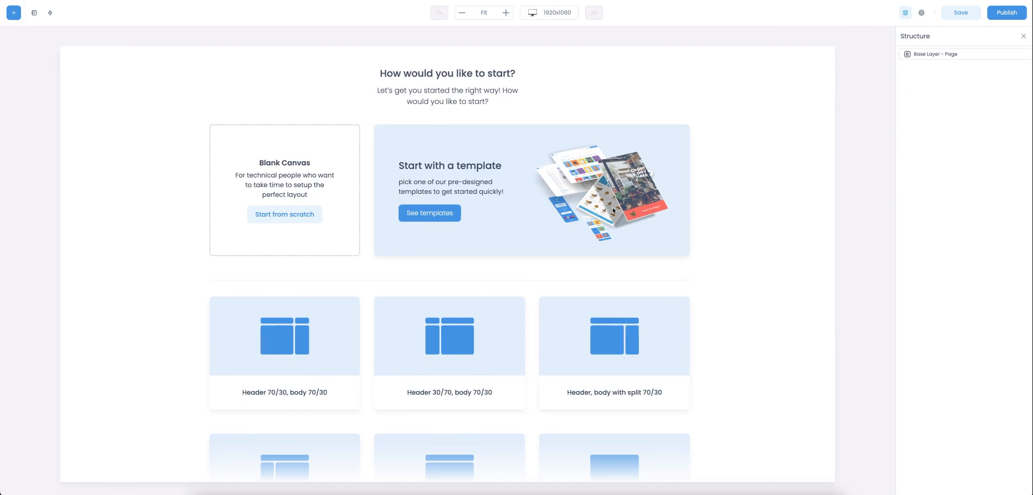
left_click(317, 331)
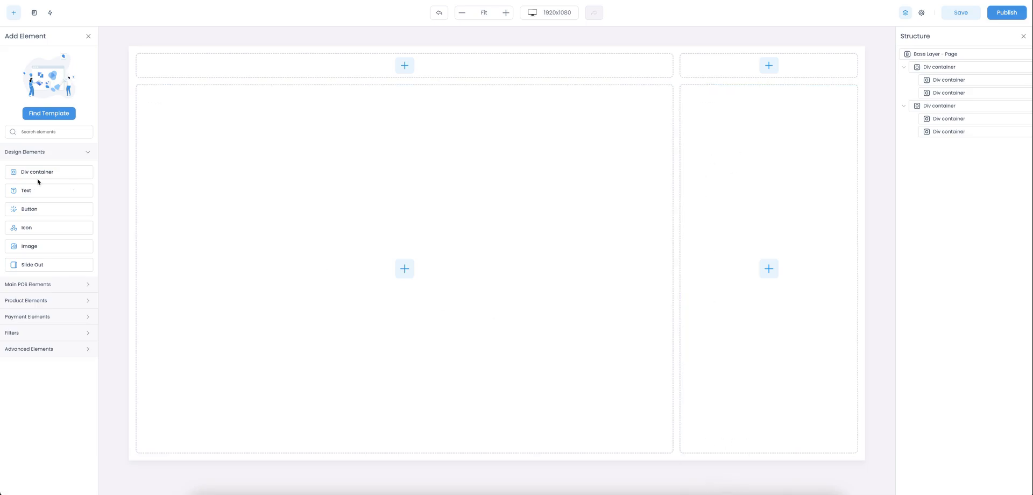
Step: Add an image element to the wide header container and fill it with Final logo.png
left_click_drag(24, 248, 205, 76)
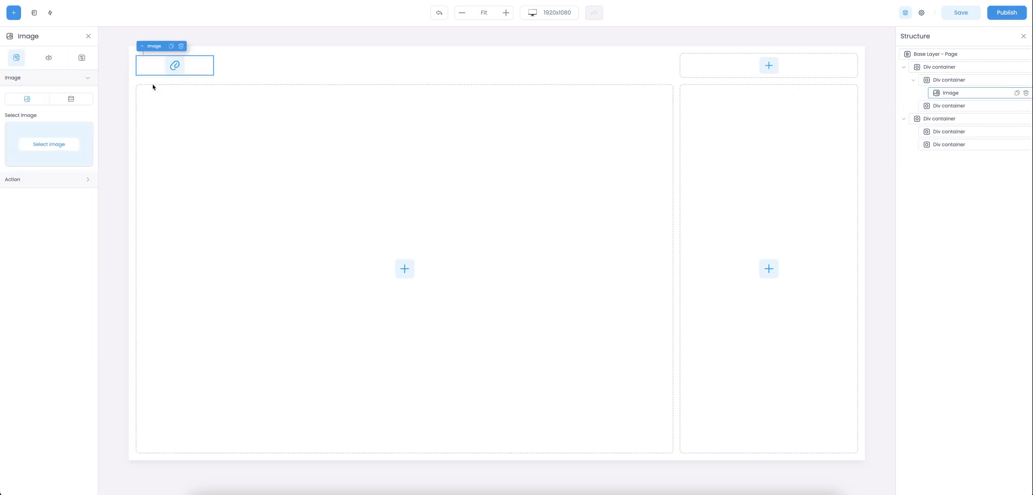
left_click(52, 143)
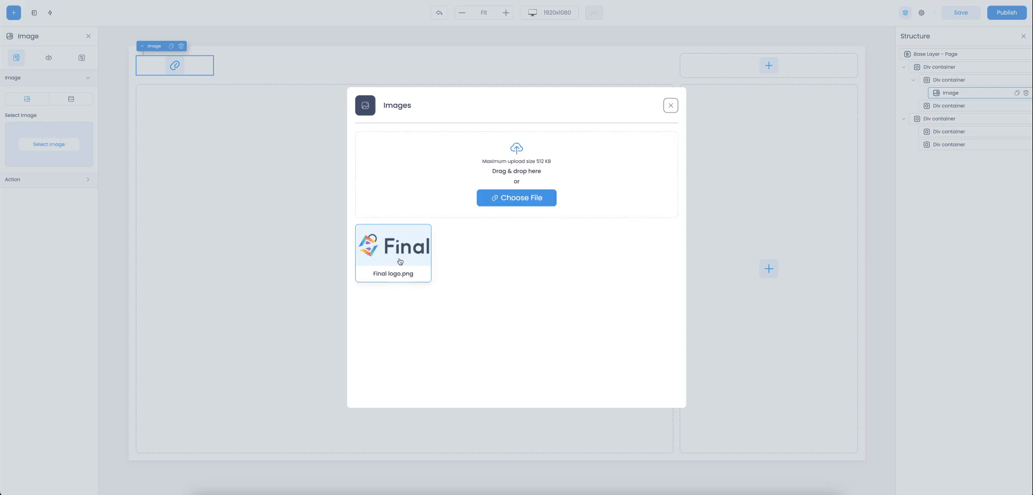
left_click(400, 261)
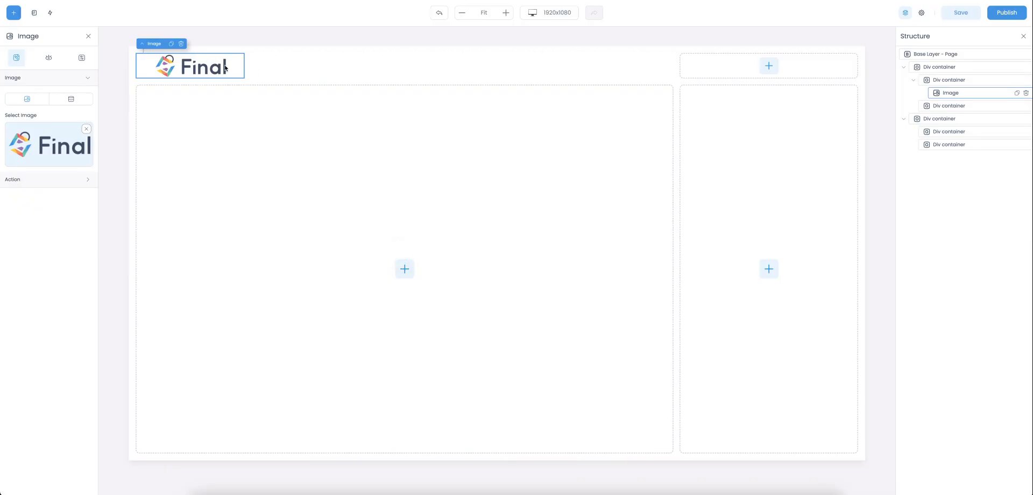
Step: Set the header logo's width to 12%
left_click(49, 57)
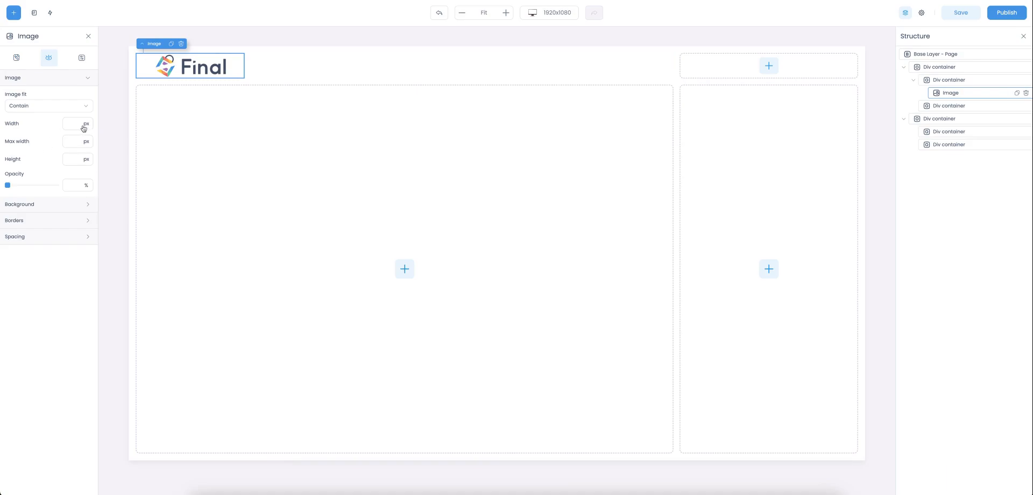
left_click(87, 147)
left_click(70, 123)
type("12")
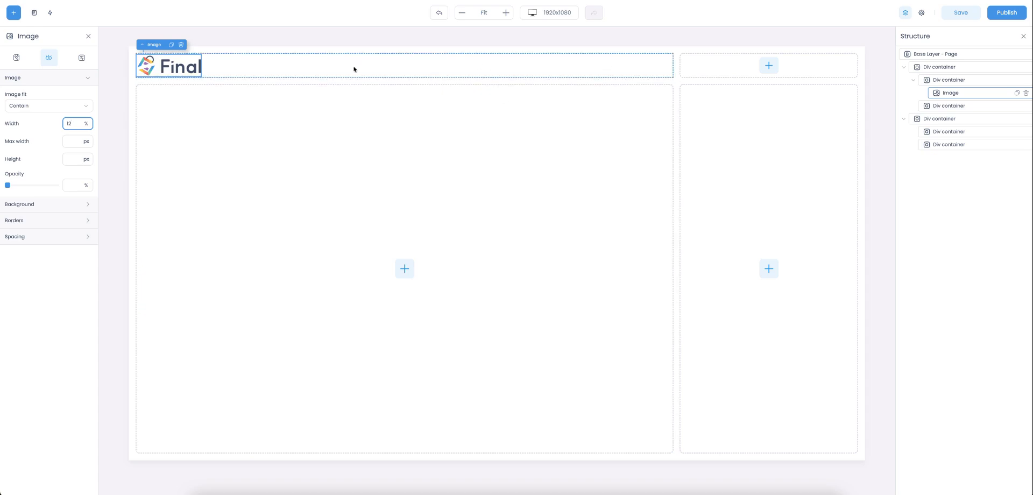
Step: Add a Dynamic Grid element to the large body container
left_click(340, 135)
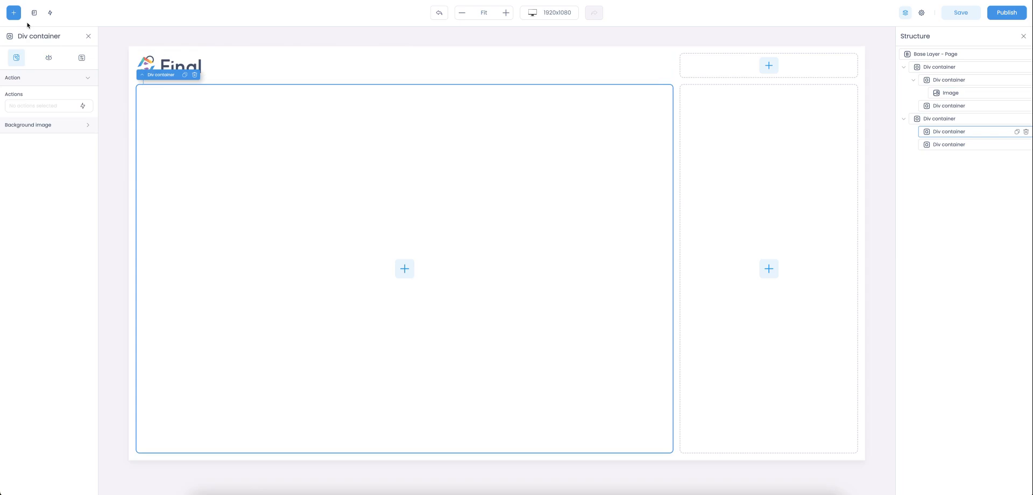
left_click(14, 12)
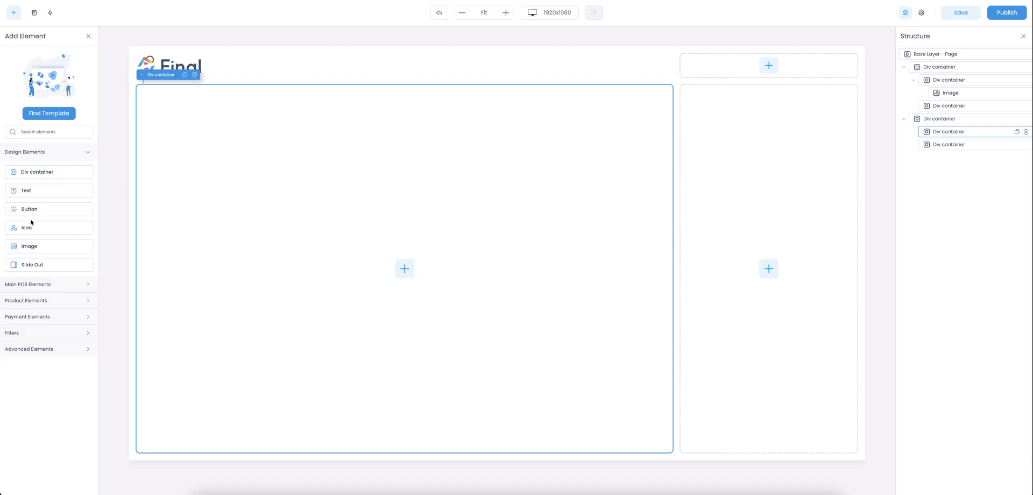
left_click(44, 284)
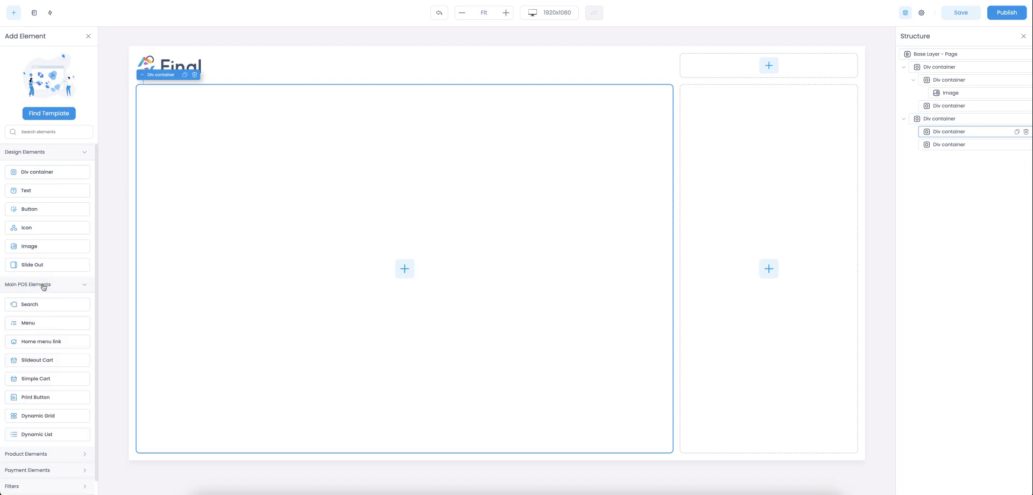
scroll(54, 308, "down", 1)
left_click_drag(33, 400, 245, 248)
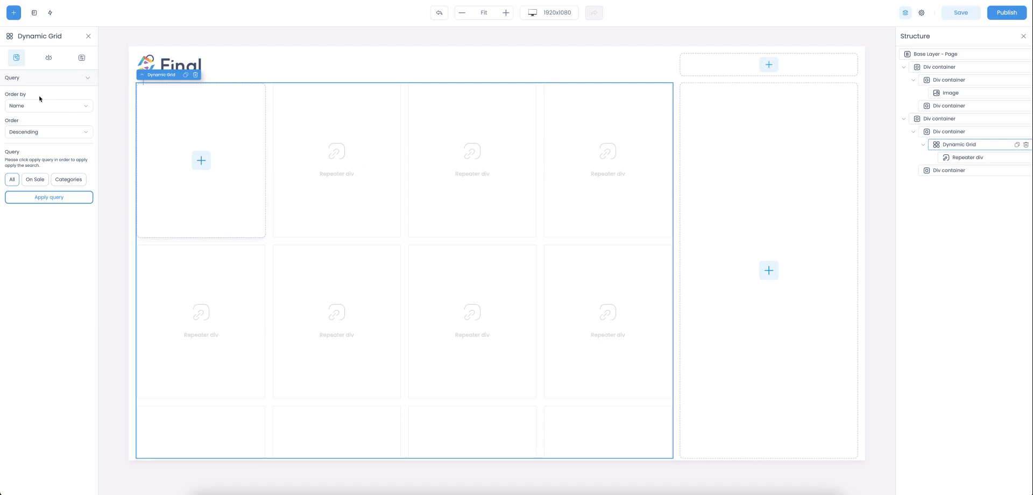
Step: Look at the category filter options for the Dynamic Grid, and apply the query with All products included
left_click(69, 181)
left_click(39, 206)
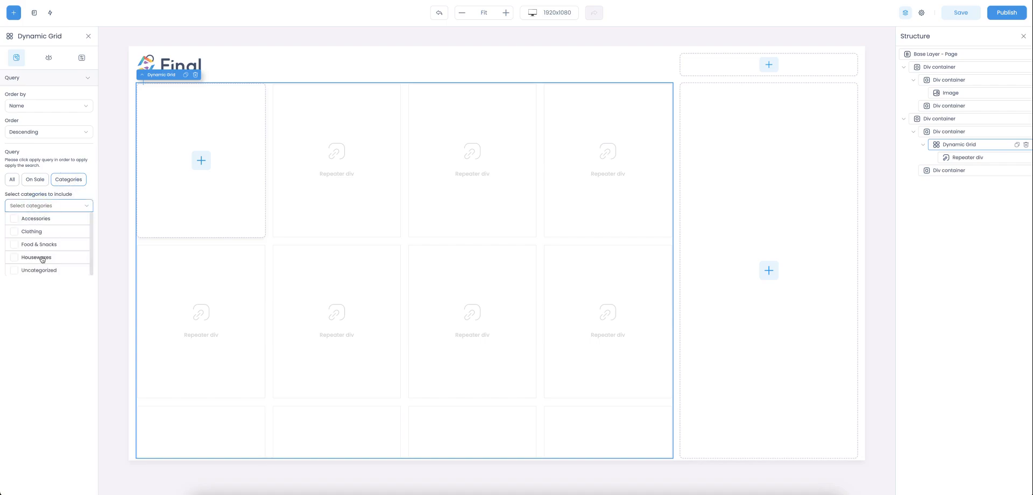
left_click(13, 180)
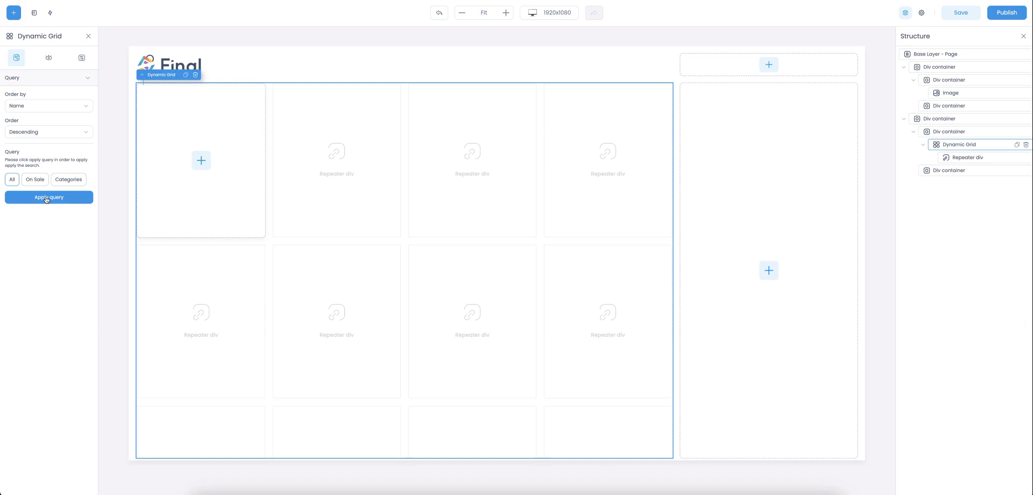
left_click(46, 198)
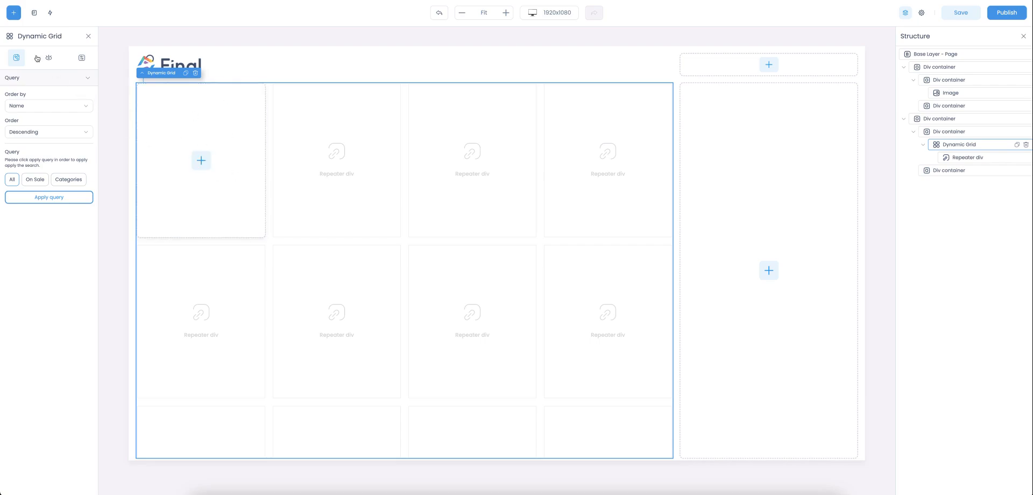
Step: Add an image element to the grid's repeater cell and fill it with Final logo.png
left_click(10, 15)
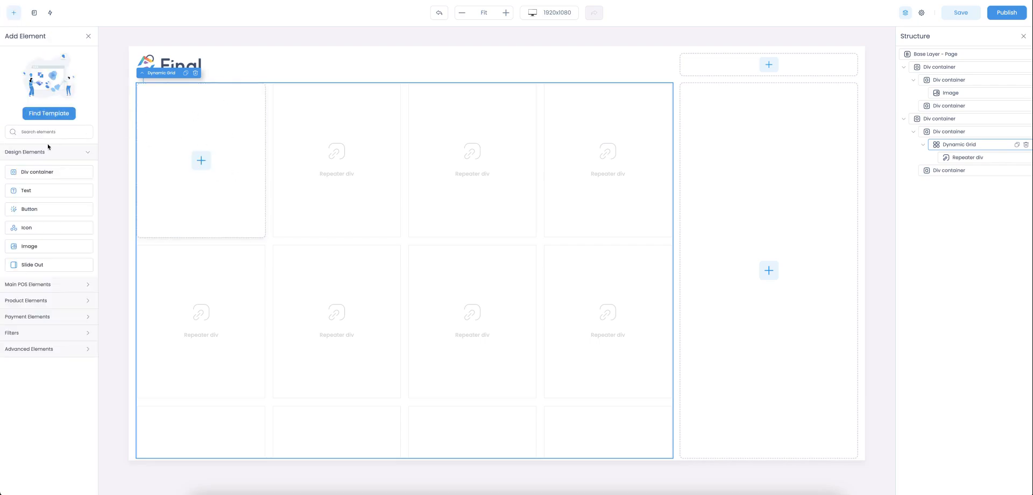
left_click_drag(28, 246, 194, 139)
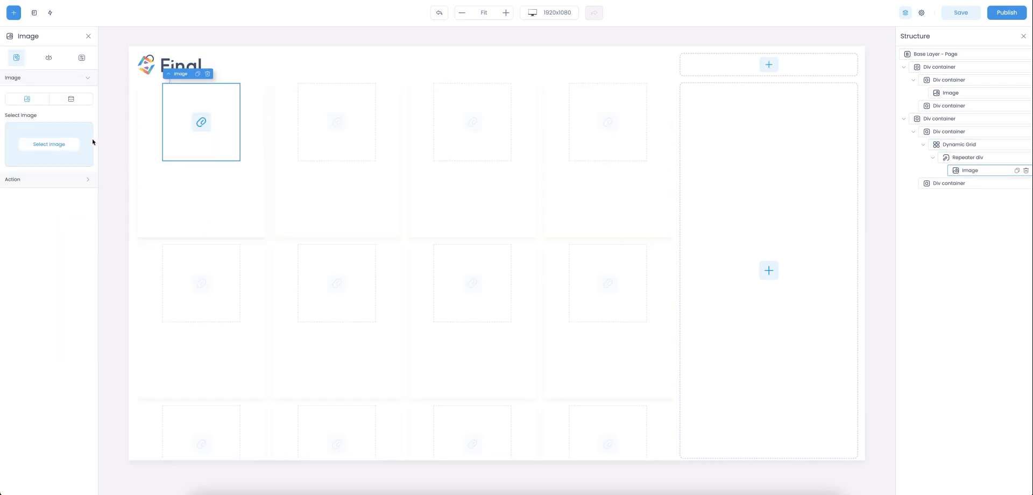
left_click(49, 144)
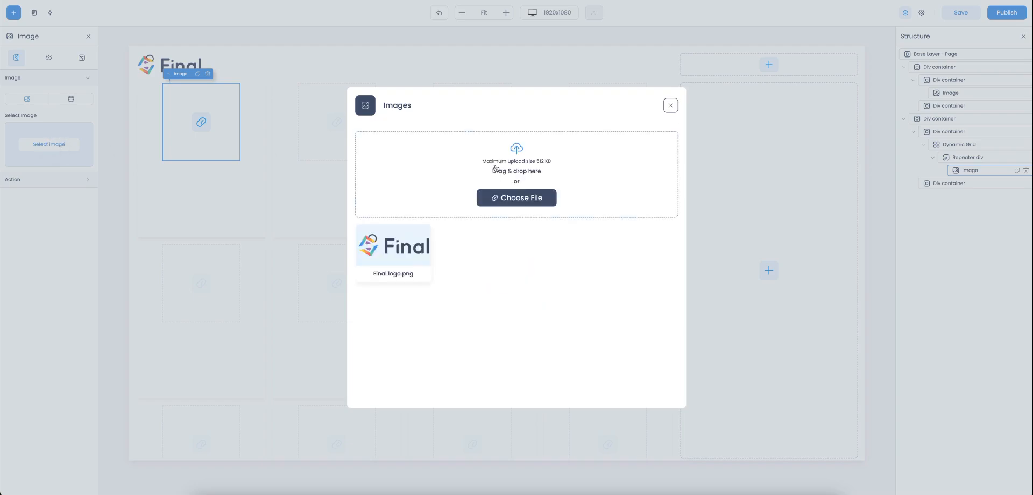
left_click(393, 252)
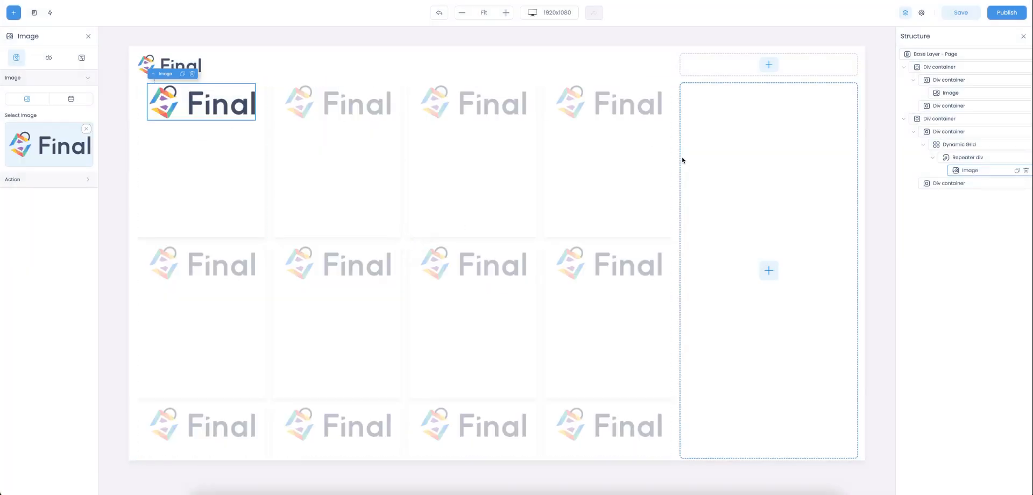
Step: Replace the logo in the repeater cell's image with the dynamic Product image data and look over the grid
left_click(87, 129)
left_click(74, 101)
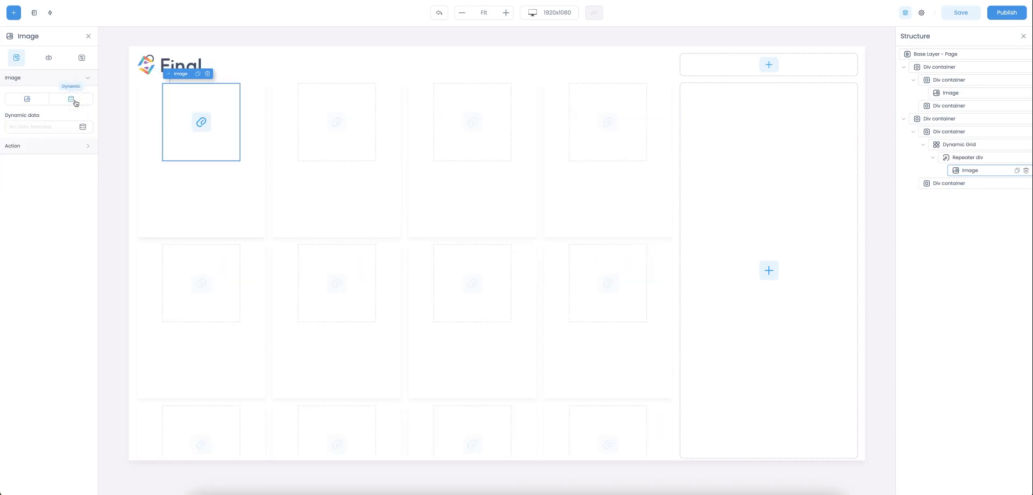
left_click(82, 126)
left_click(374, 153)
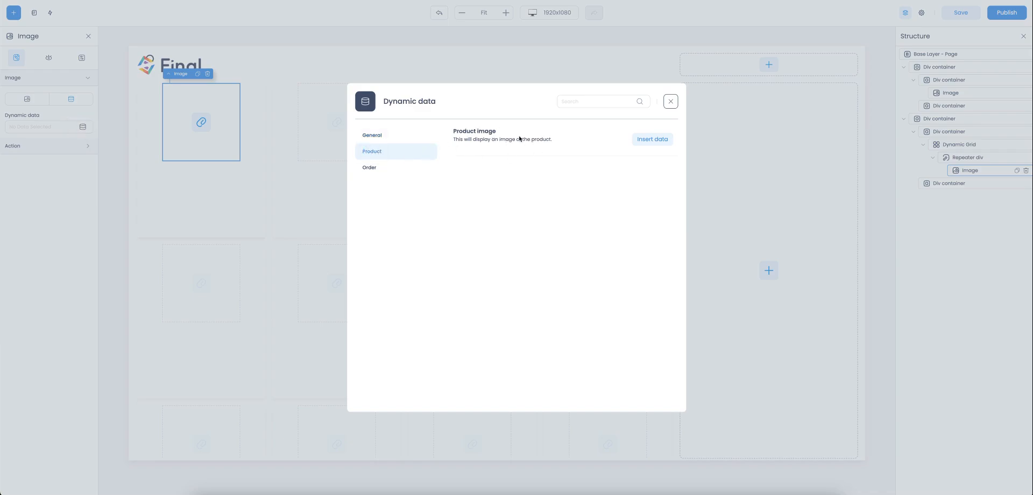
left_click(647, 141)
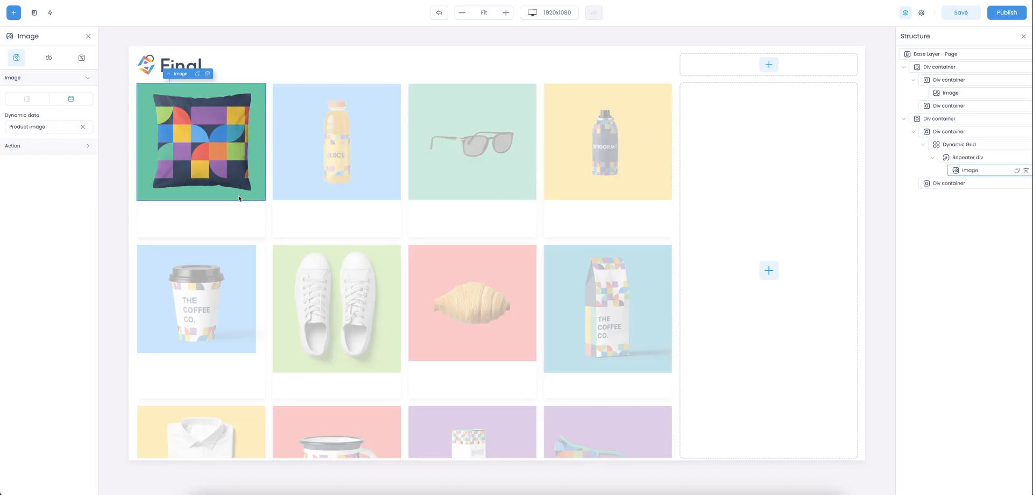
scroll(275, 343, "down", 2)
scroll(275, 347, "down", 5)
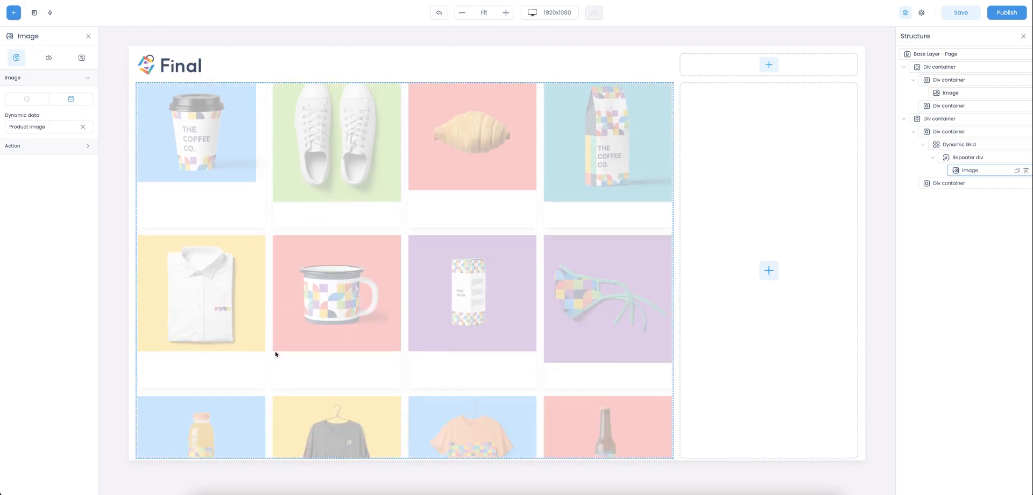
scroll(273, 341, "up", 5)
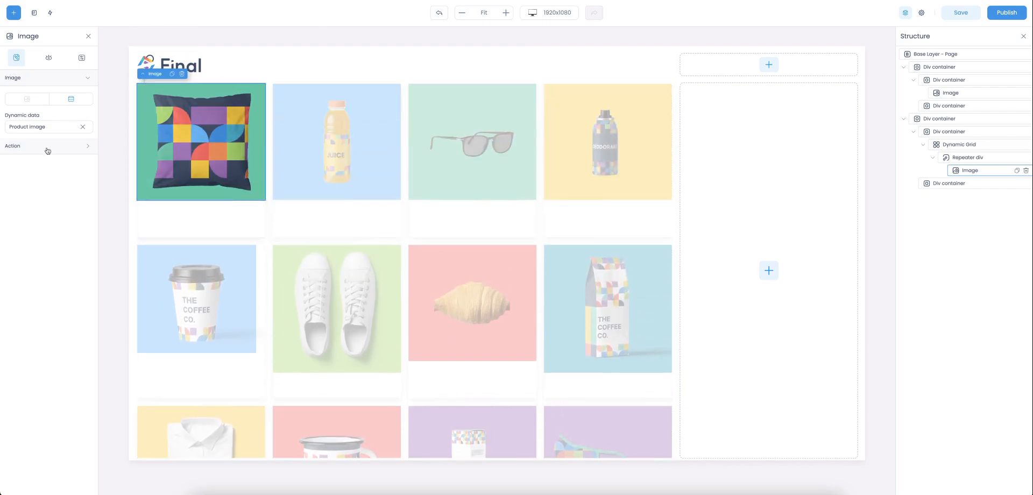
Step: Set the repeater cell's product image to a height of 360 px with the image fit Cover
left_click(48, 57)
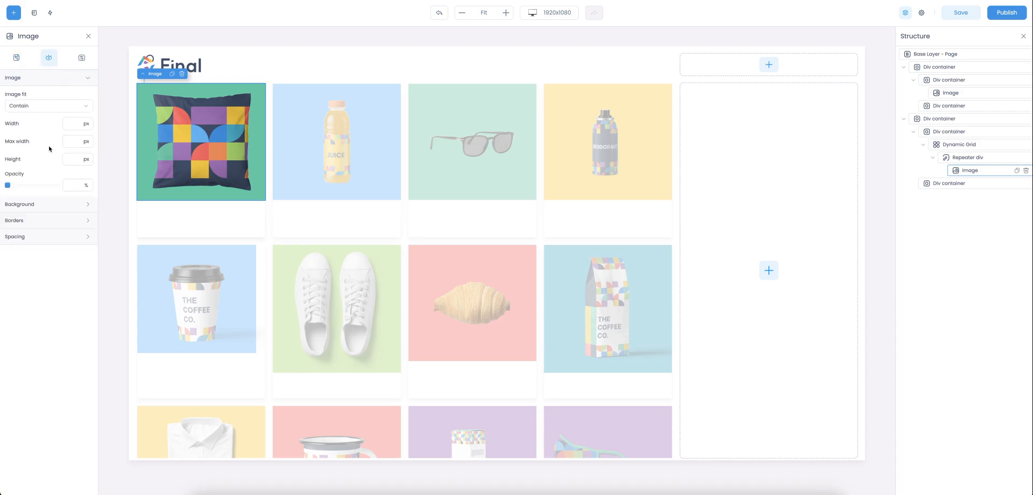
left_click(68, 160)
type("360")
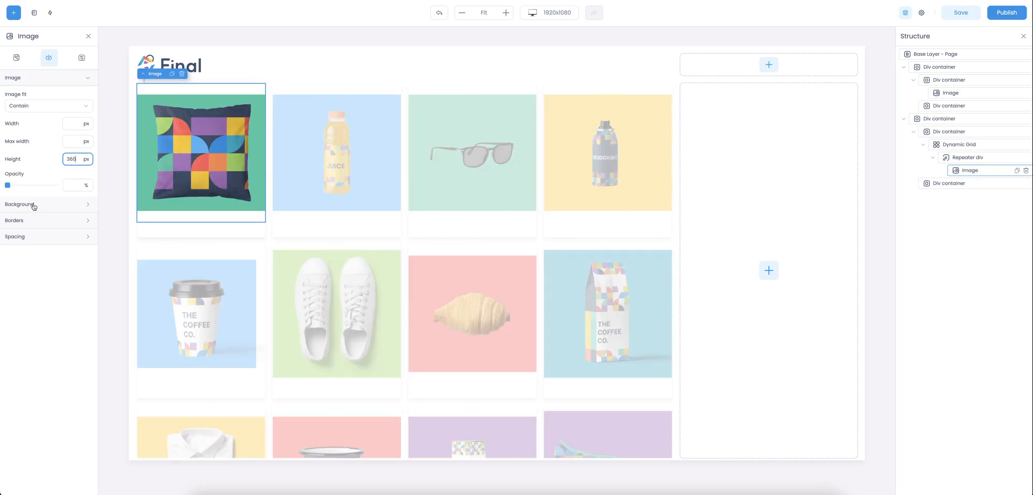
left_click(34, 105)
left_click(25, 131)
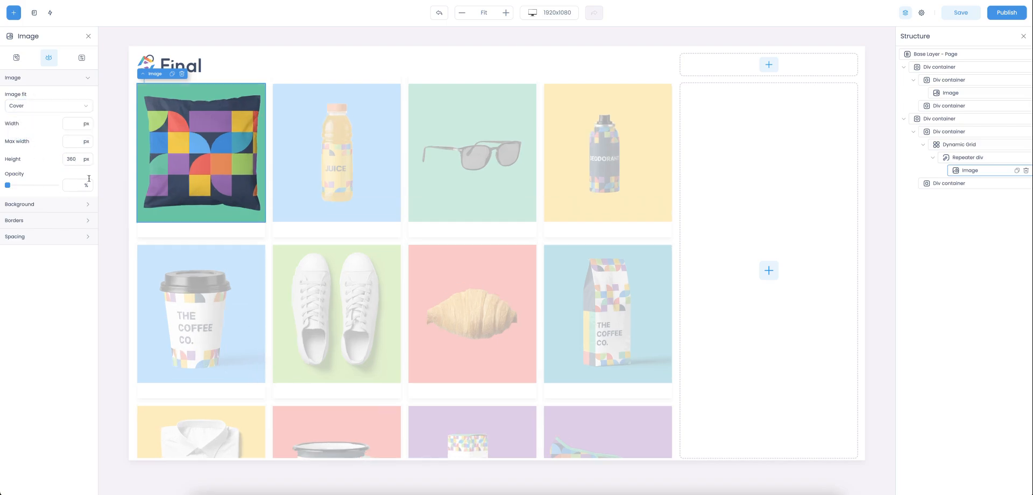
Step: Round the two upper corners of the product image with a radius of 8 px
left_click(19, 220)
left_click(24, 248)
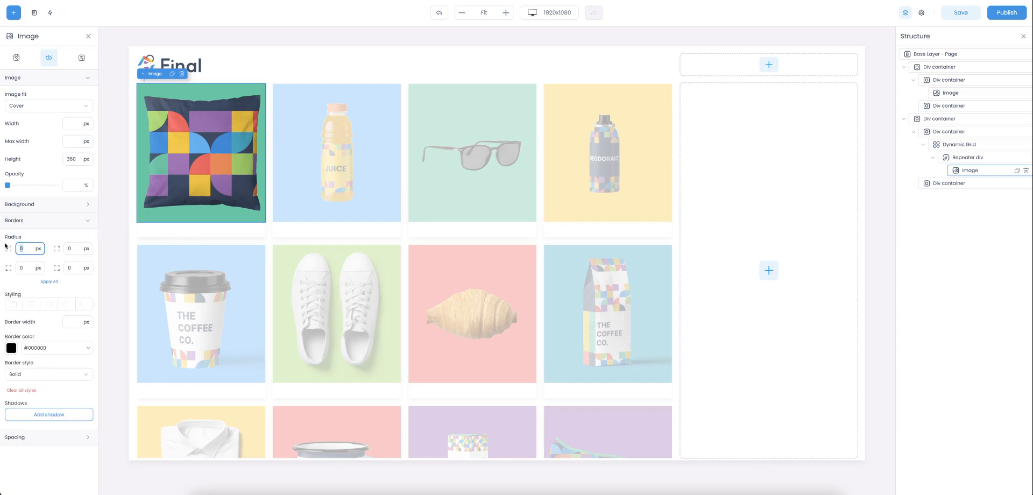
key("Tab")
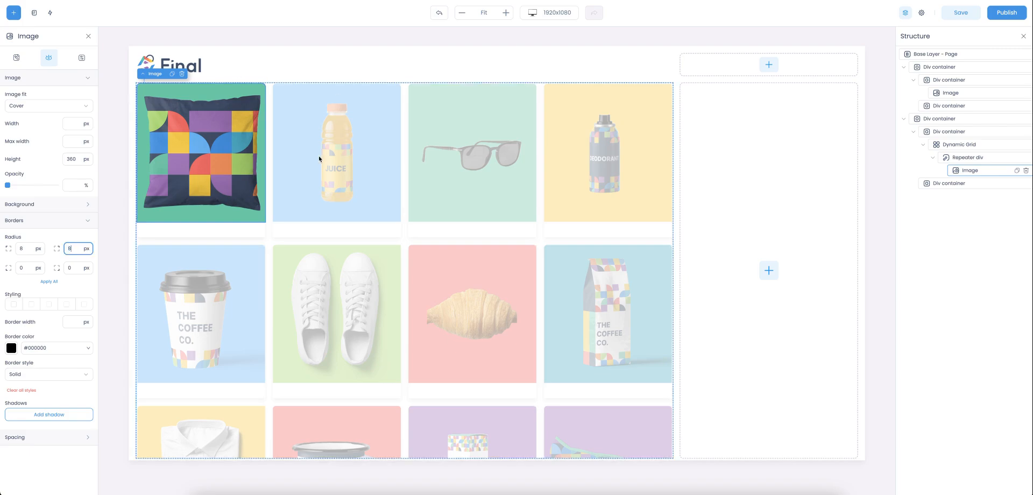
left_click(27, 221)
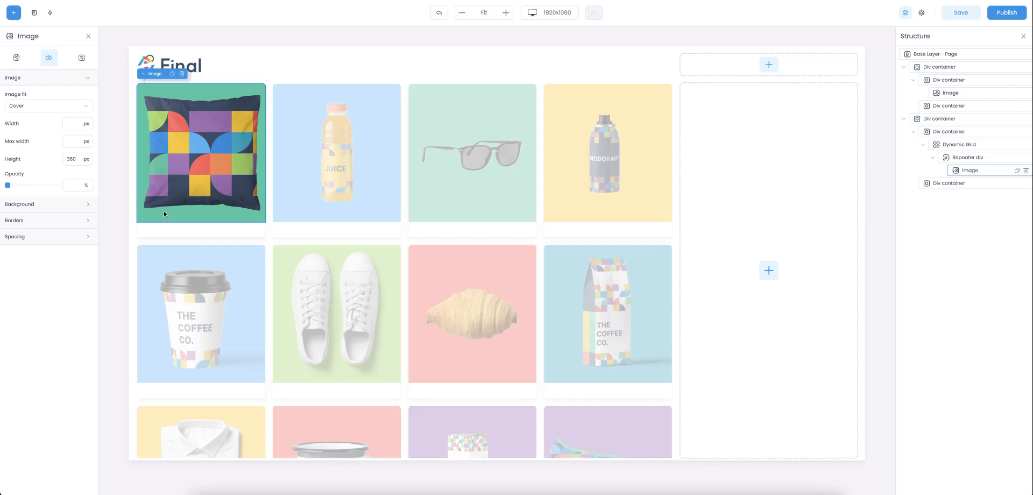
Step: Add a div container below the product image in the repeater cell and set its width to 100%
left_click(13, 12)
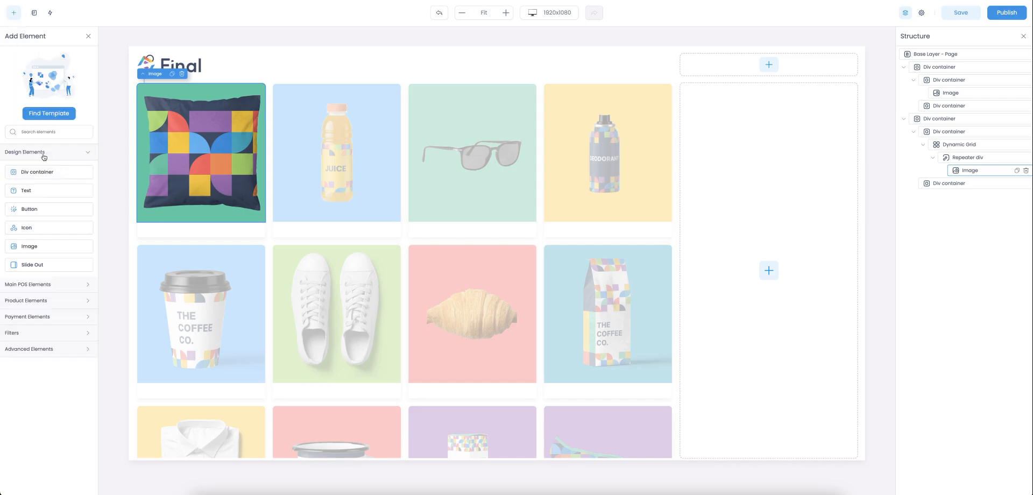
left_click_drag(25, 172, 175, 237)
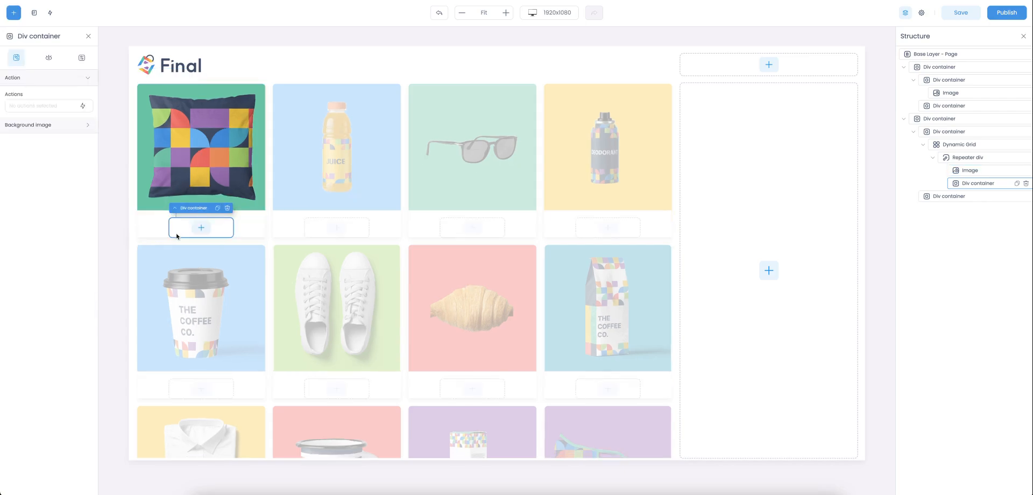
left_click(52, 62)
left_click(20, 213)
left_click(71, 262)
type("100")
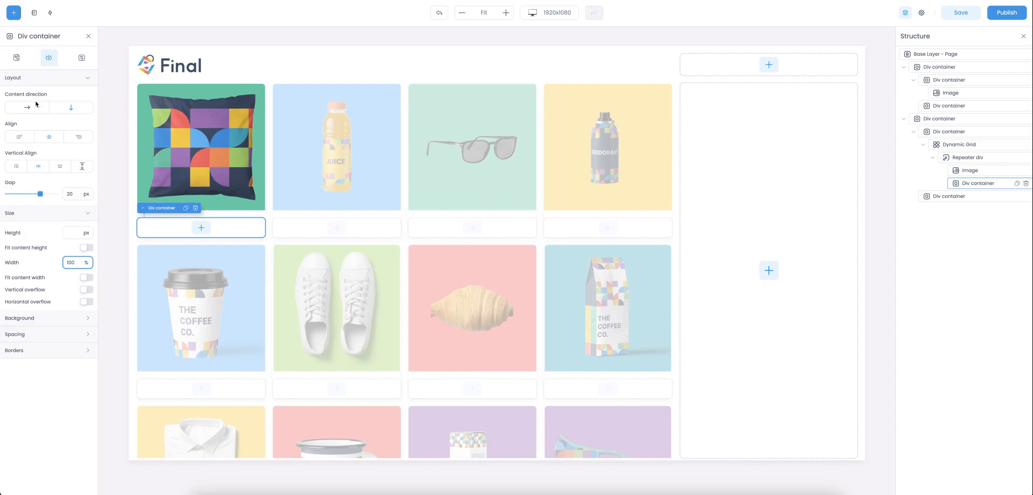
left_click(25, 336)
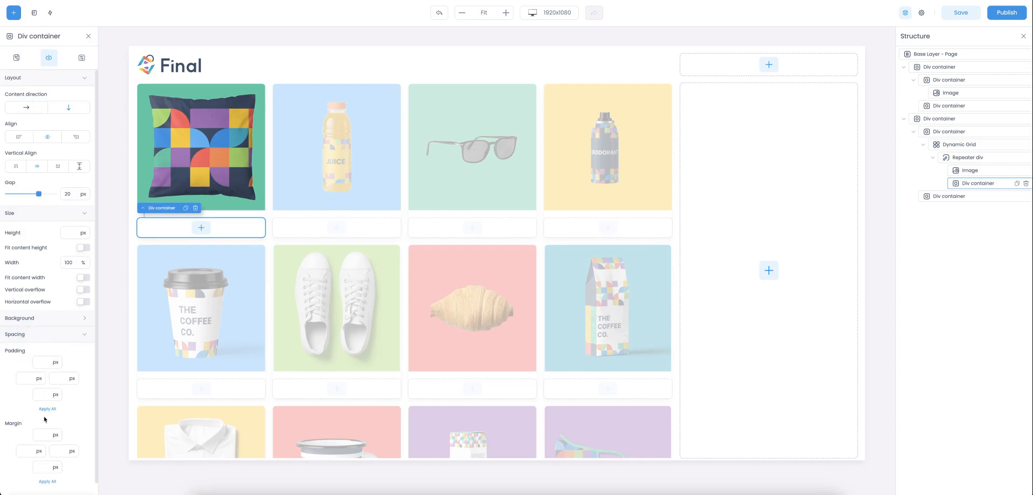
Step: Add a text element to the div container below the product image and duplicate it
left_click(16, 57)
left_click(13, 13)
left_click_drag(27, 191, 225, 229)
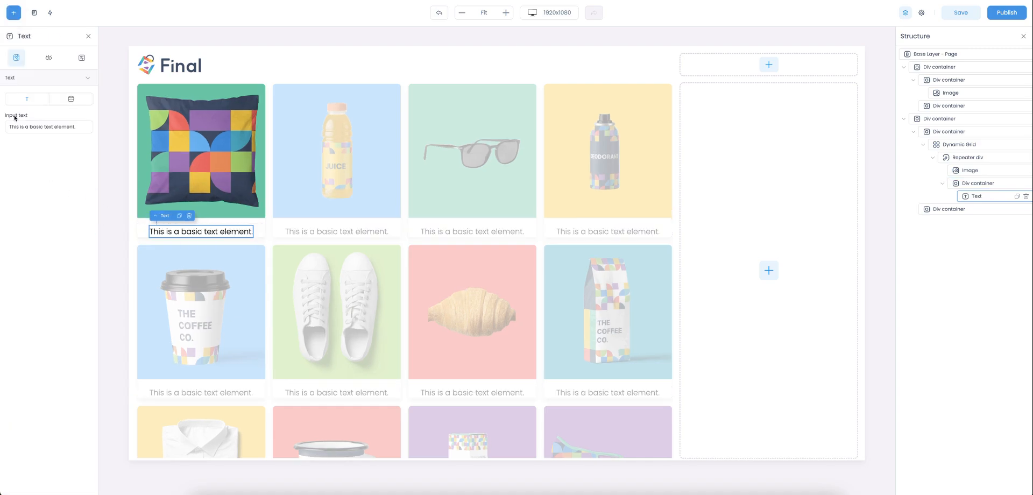
left_click(179, 215)
Step: Set the text container's gap to 0 px and its bottom margin to 20 px
left_click(242, 230)
left_click(47, 57)
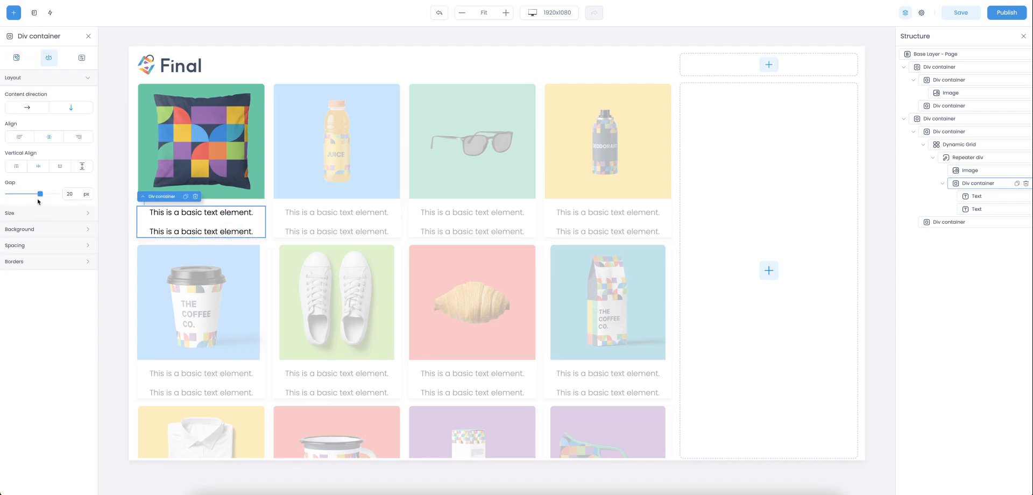
left_click_drag(42, 195, 7, 195)
left_click(29, 246)
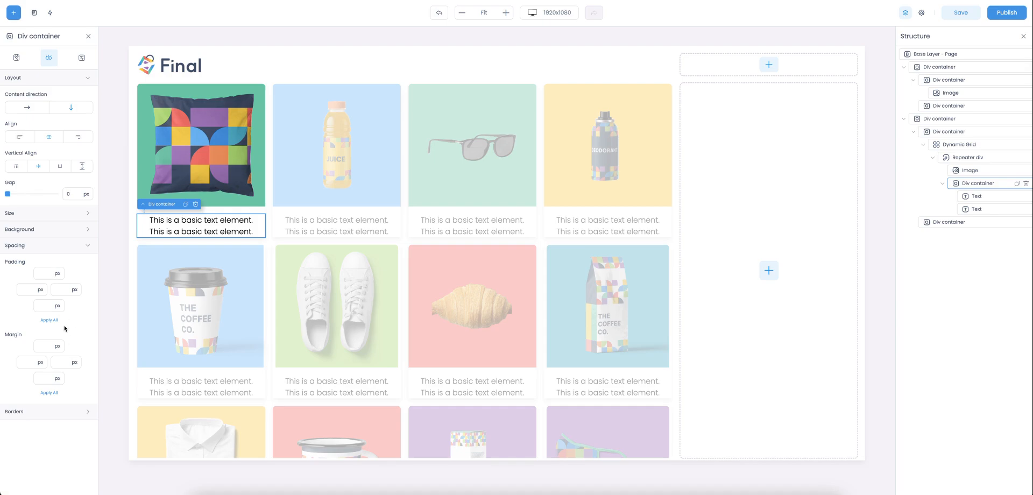
left_click(48, 373)
type("20")
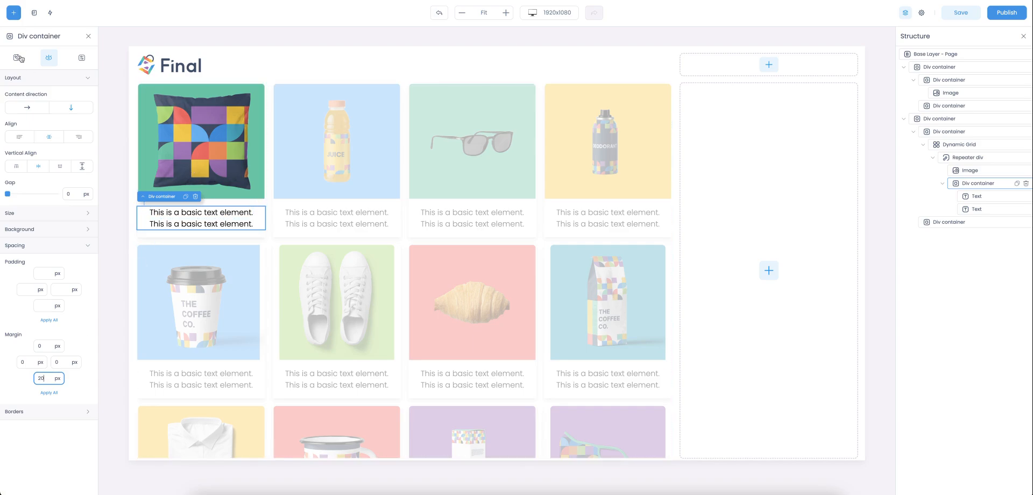
Step: Make the grid's Repeater div fit its content height
left_click(957, 144)
left_click(963, 157)
left_click(47, 58)
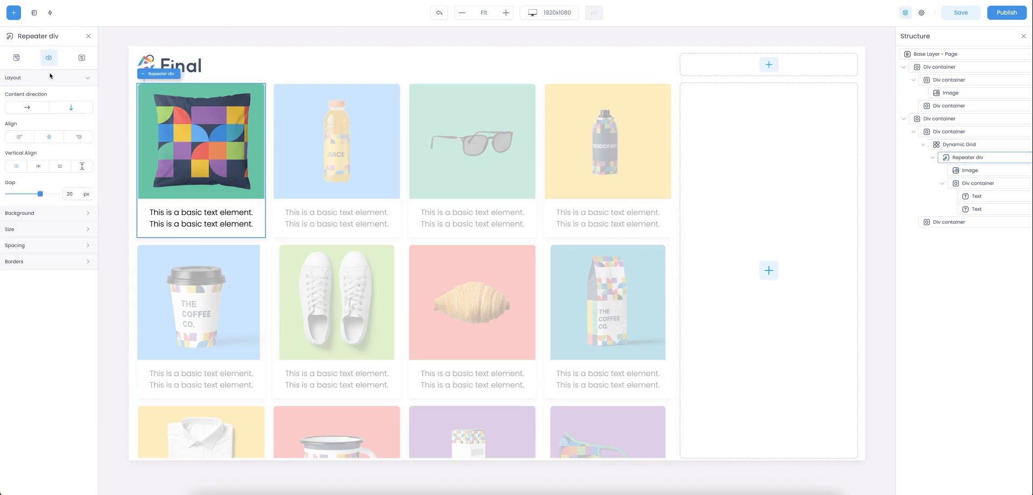
left_click(32, 232)
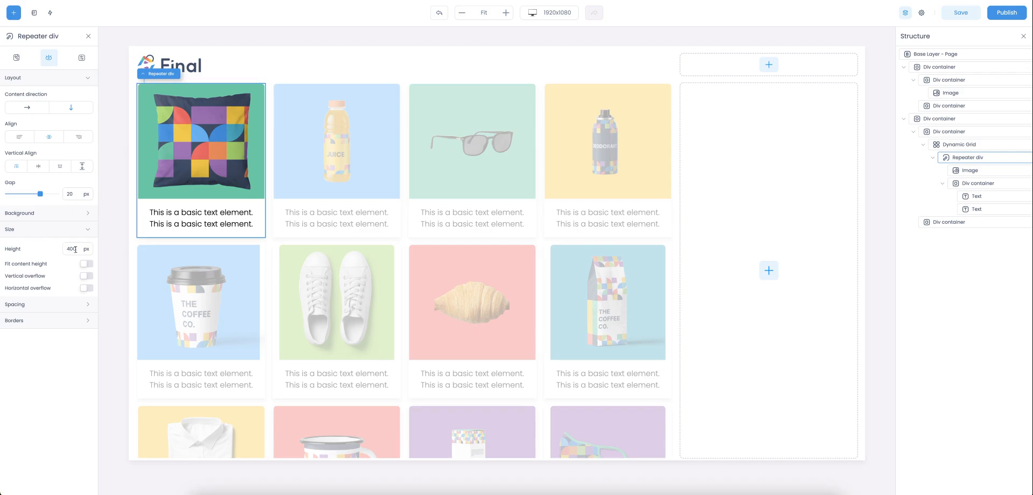
left_click(85, 264)
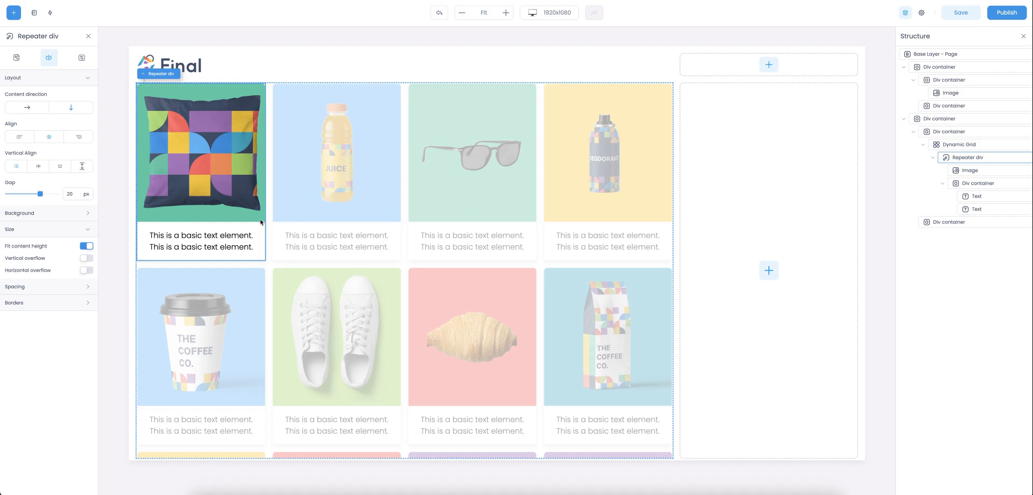
Step: Replace the upper text element's content with the dynamic Product name data
left_click(189, 237)
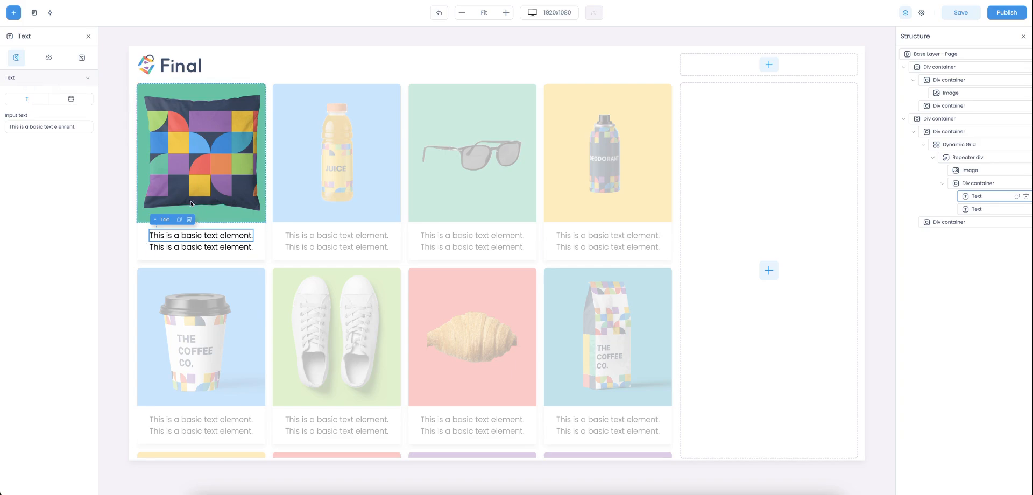
left_click(71, 101)
left_click(82, 126)
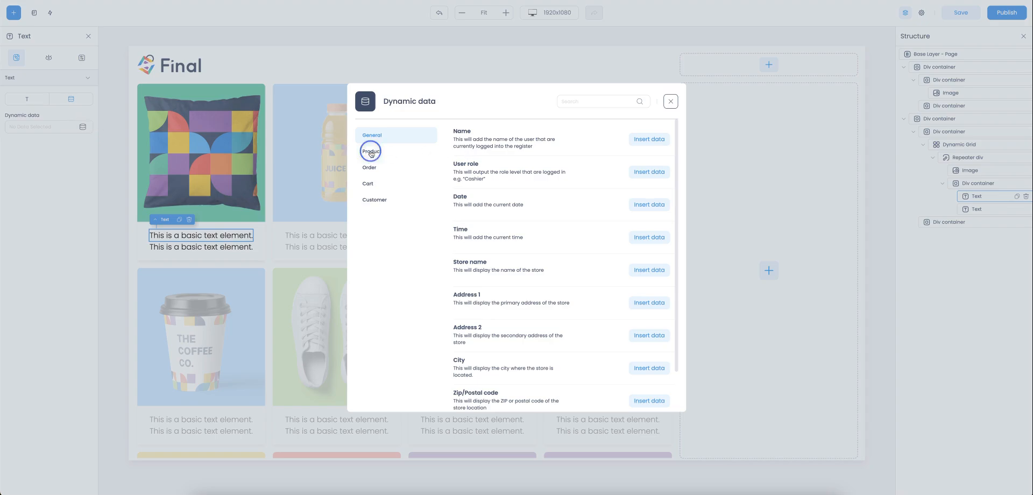
left_click(367, 153)
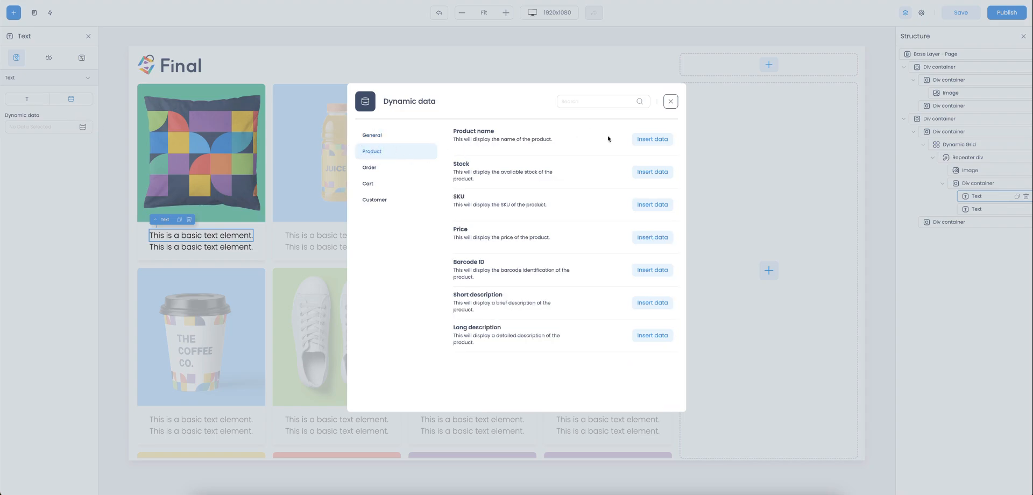
left_click(652, 140)
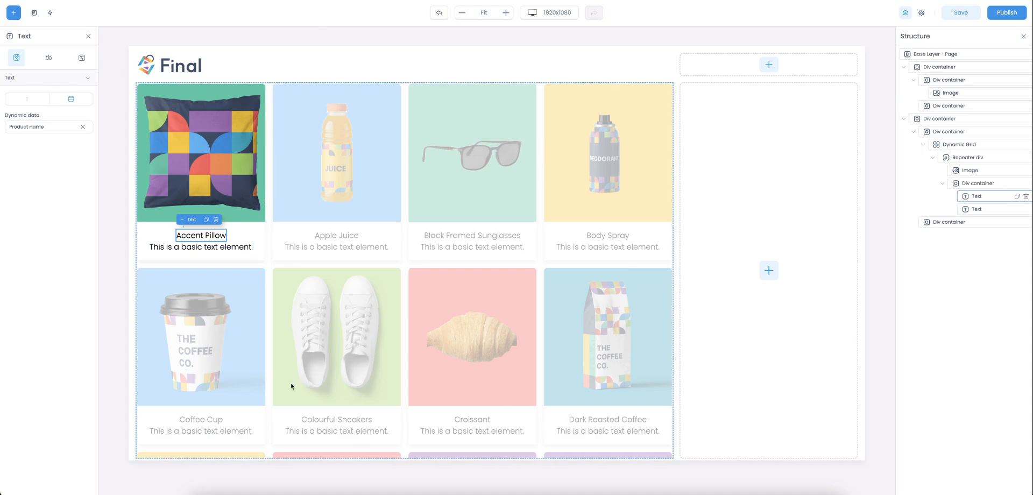
Step: Look over the product names in the grid and set the product name text's font weight to 500
scroll(327, 293, "down", 3)
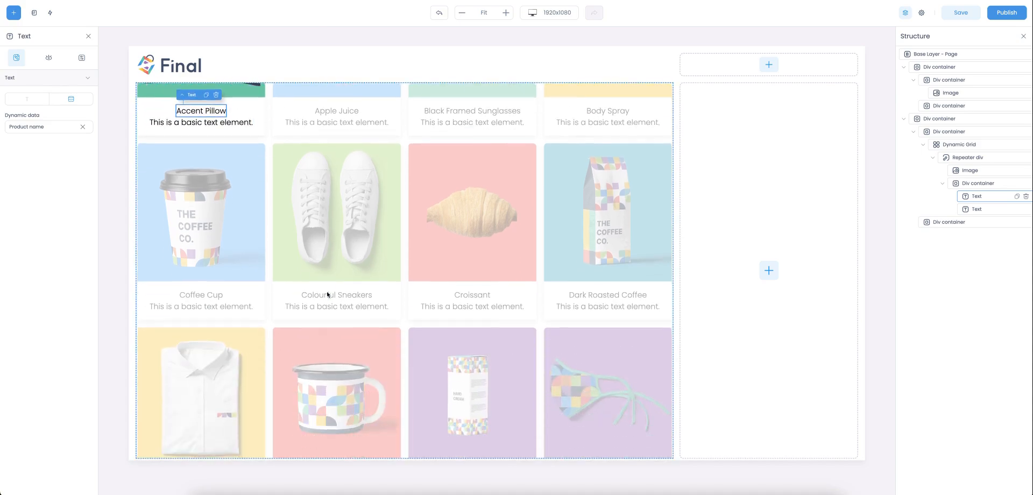
scroll(328, 292, "up", 3)
left_click(49, 57)
left_click(33, 139)
left_click(32, 271)
left_click(25, 311)
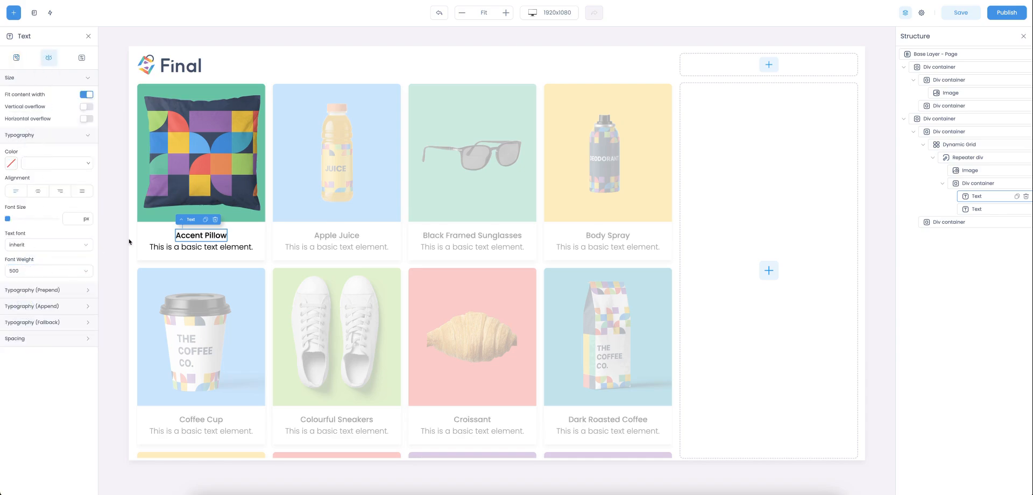
Step: Replace the lower text element's content with the dynamic product SKU data
left_click(199, 248)
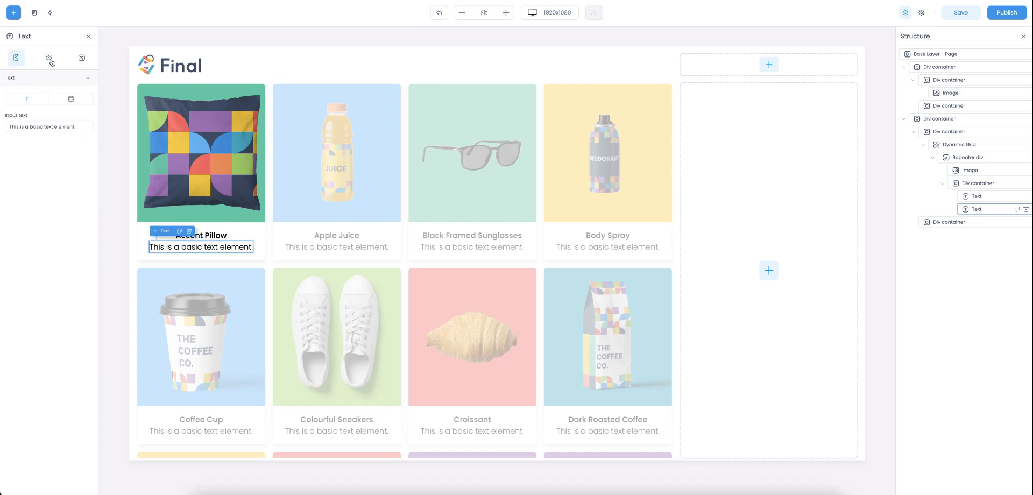
left_click(73, 100)
left_click(82, 127)
left_click(388, 152)
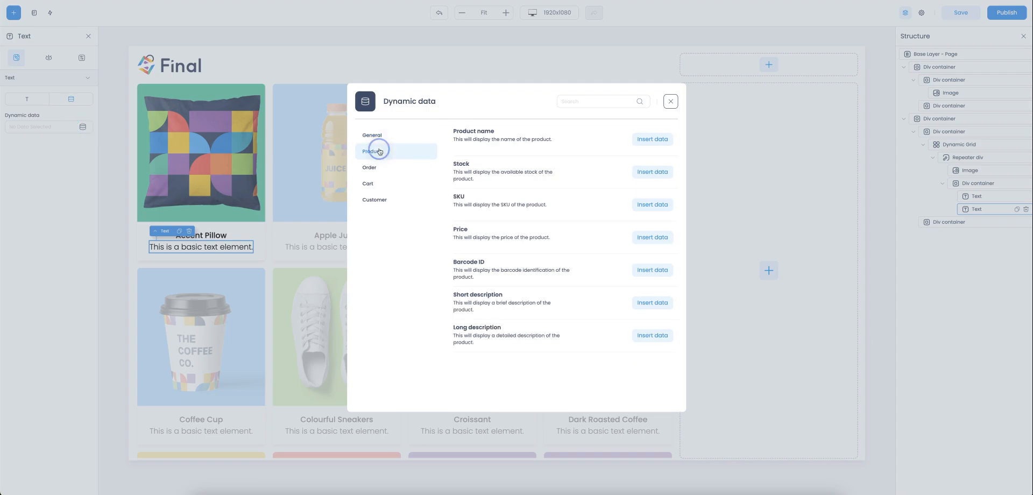
left_click(652, 205)
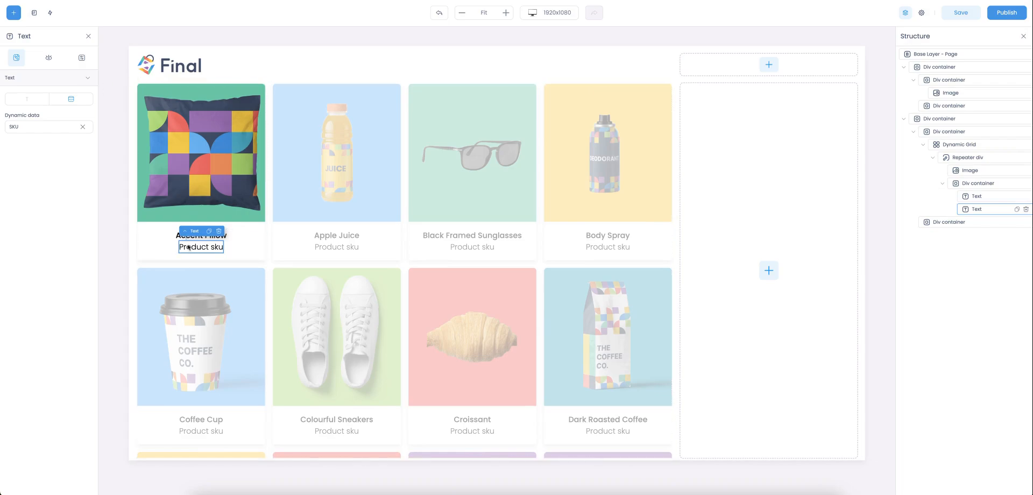
Step: Reduce the font size of the SKU text below the product name
left_click(47, 58)
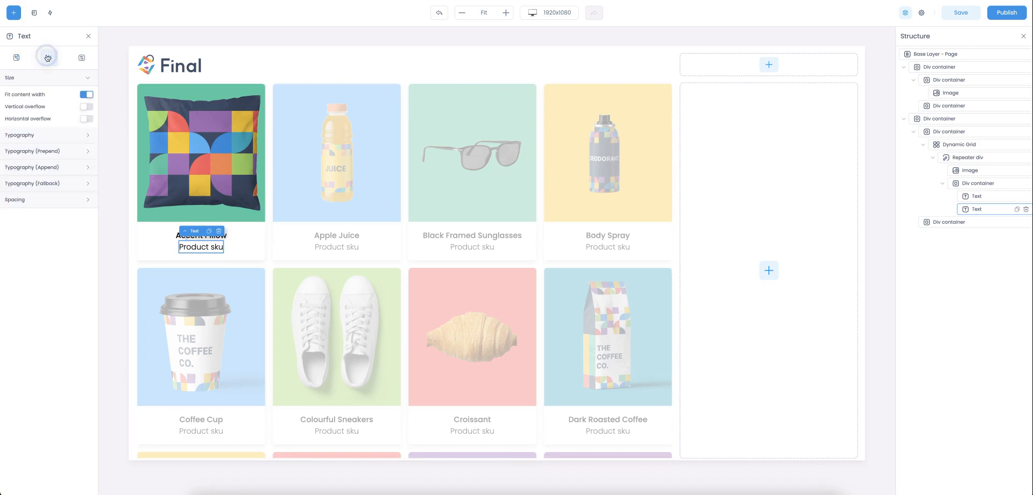
left_click(35, 136)
left_click_drag(9, 219, 23, 221)
left_click(376, 265)
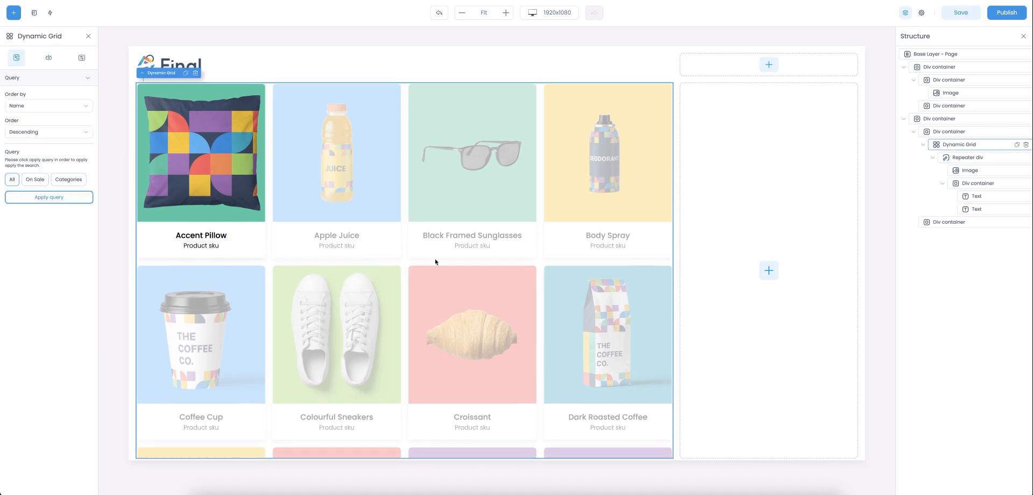
Step: Examine the Dynamic Grid's settings for items per row and the space between columns and rows
left_click(554, 60)
left_click(564, 35)
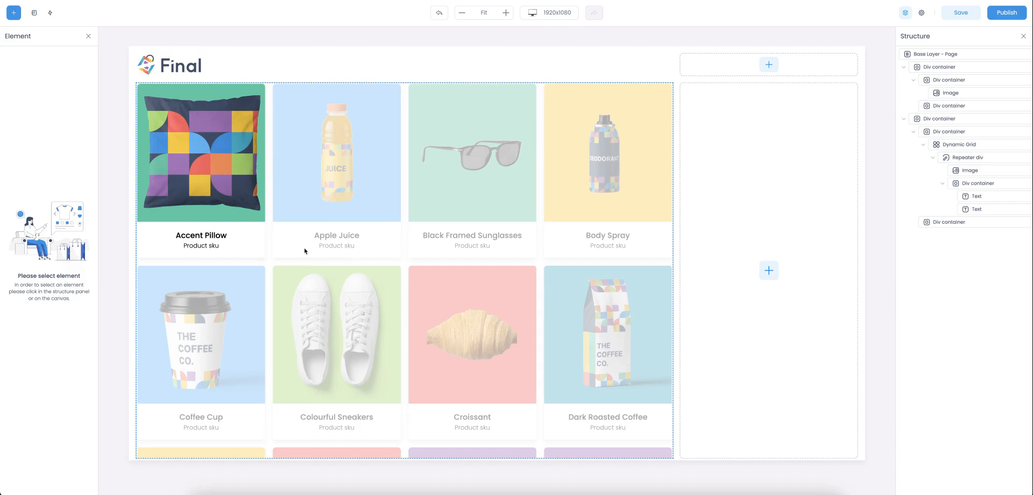
left_click(269, 270)
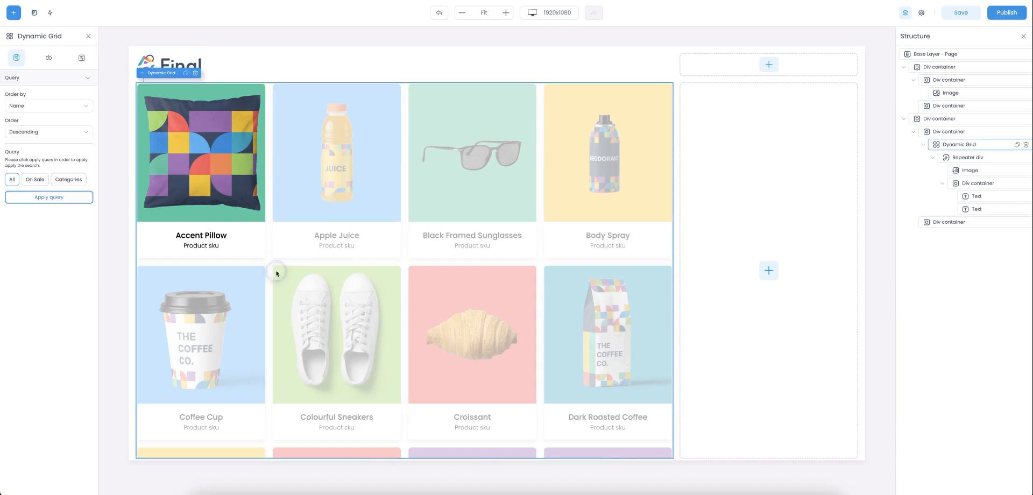
left_click(49, 57)
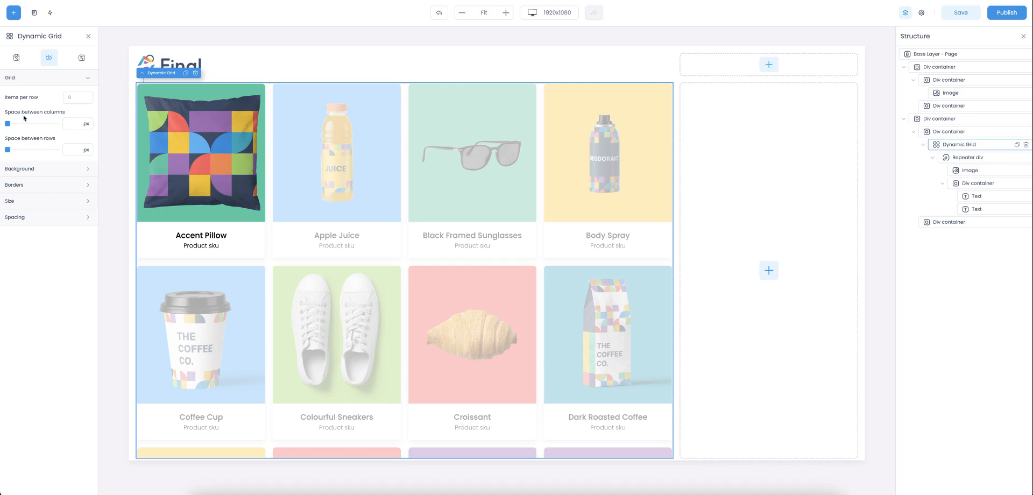
Step: Add a Home menu link element to the empty container in the page header
left_click(735, 199)
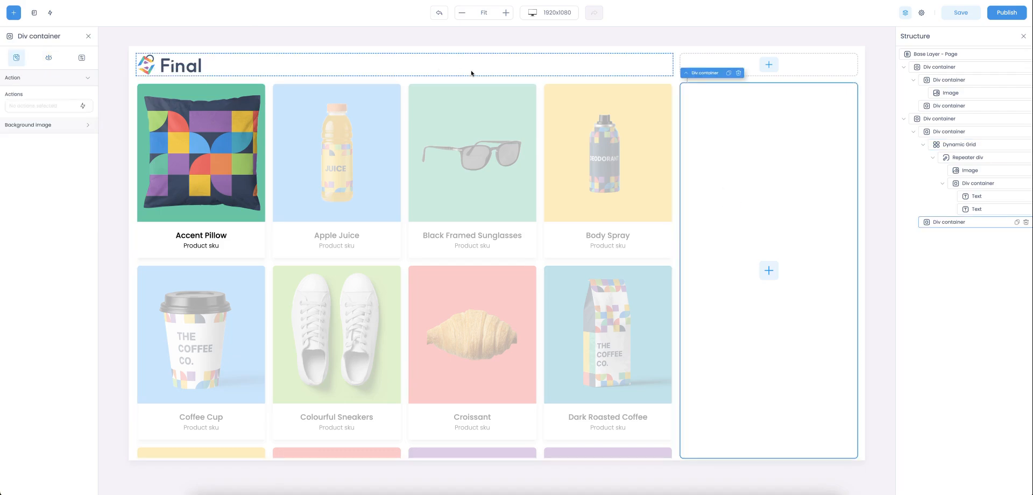
left_click(15, 13)
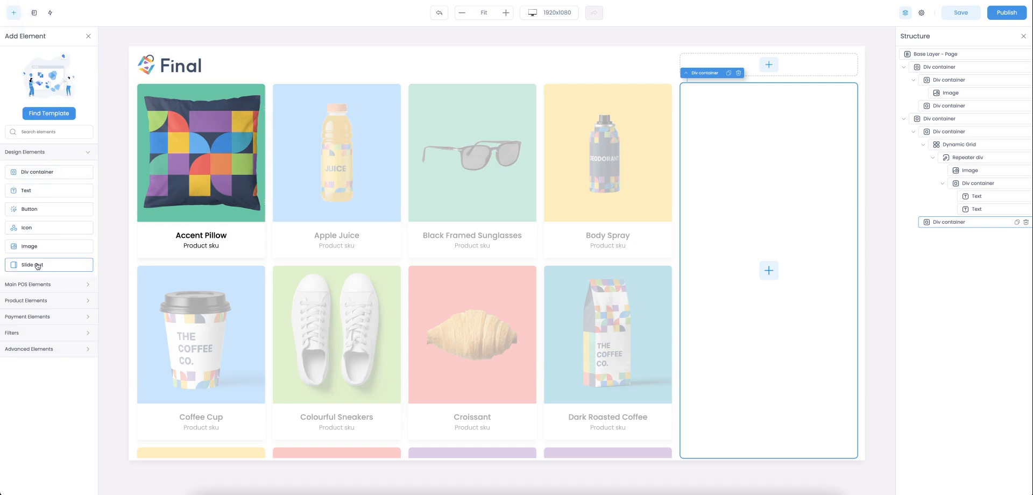
left_click(32, 284)
left_click_drag(49, 339, 832, 72)
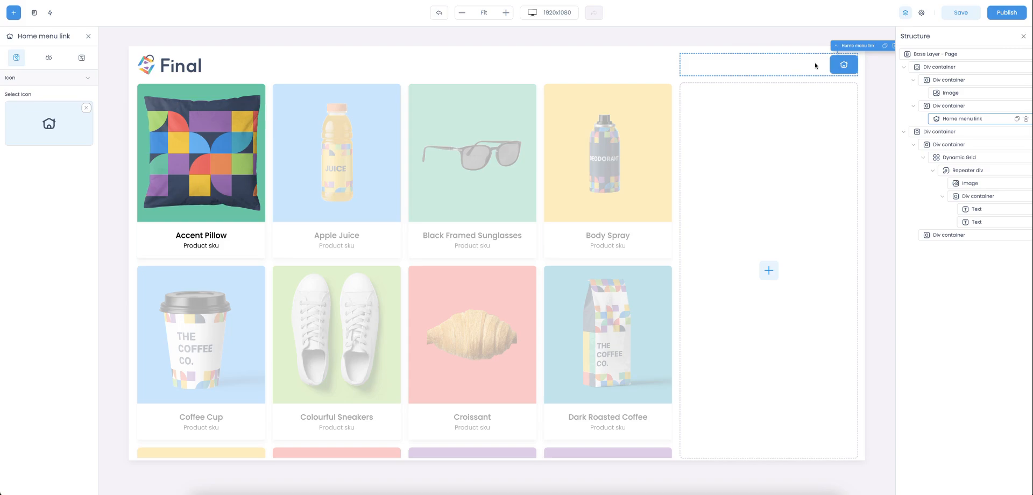
Step: Add a global color named Background blue with the value #E7F4FE
left_click(48, 58)
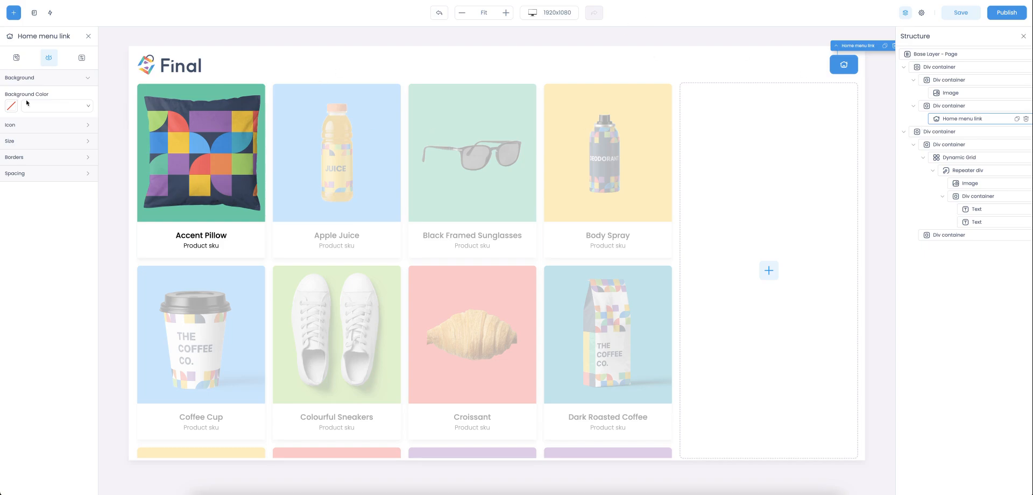
left_click(921, 13)
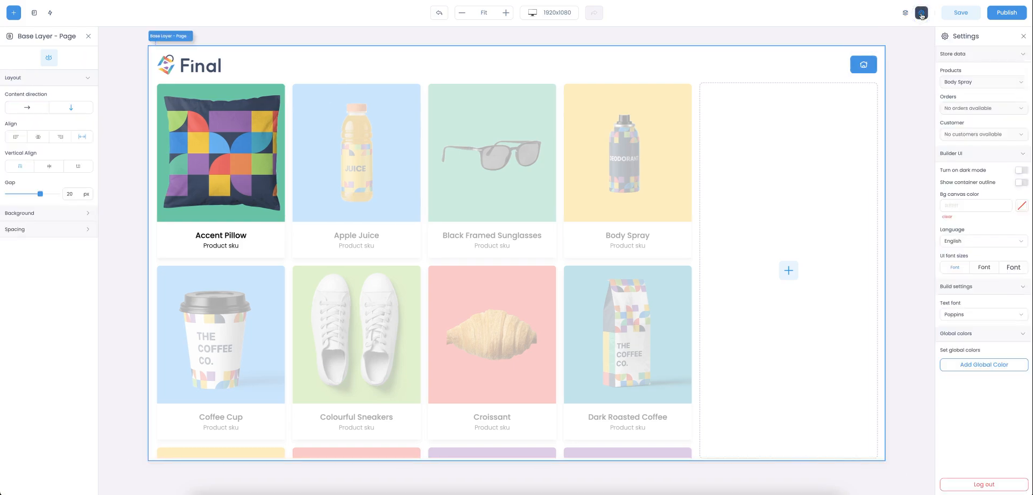
left_click(961, 365)
triple_click(1001, 365)
type("#E7F4FE")
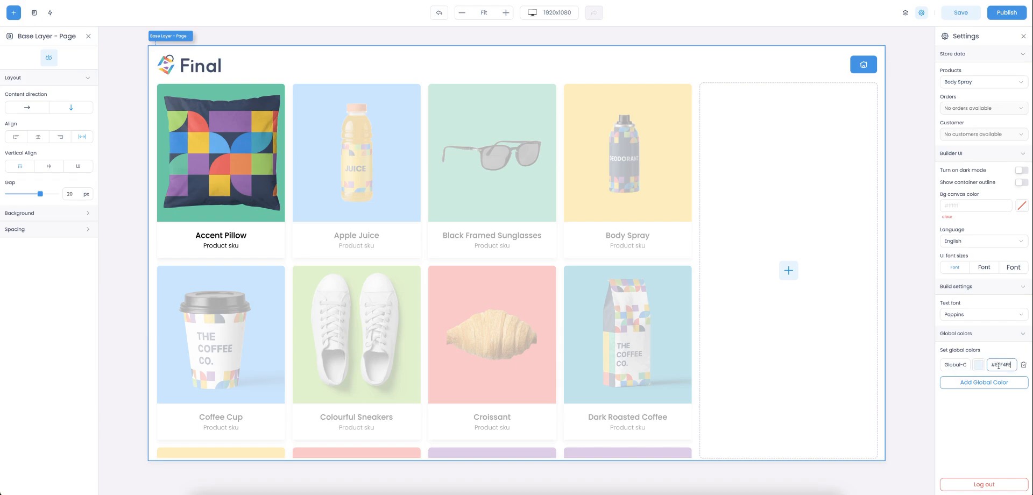
triple_click(955, 366)
type("Bacg")
type("kground blu")
type("e")
Step: Add a second global color named Final Blue with the value 2797E8
left_click(976, 384)
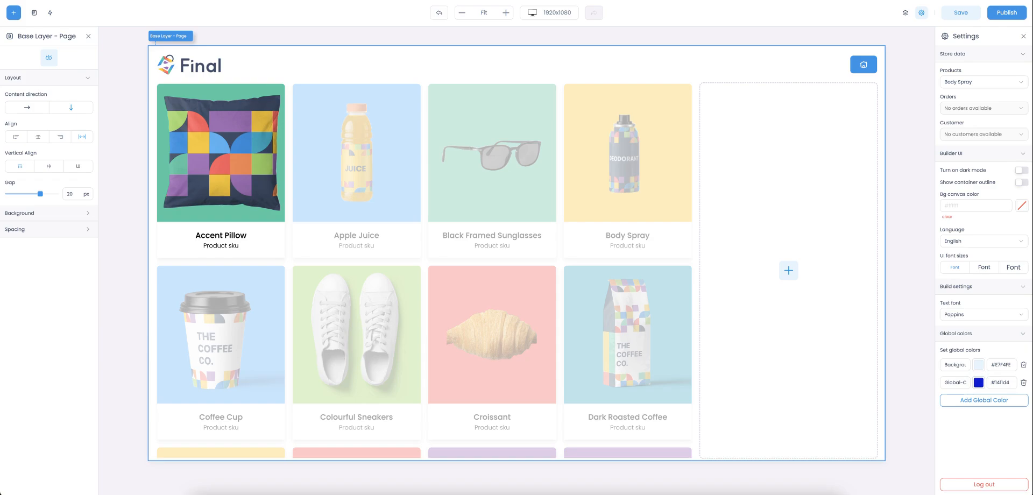
left_click(1001, 382)
triple_click(1001, 382)
type("#E7F4FE")
triple_click(948, 382)
type("Final Blue")
key("Return")
left_click(1002, 383)
type("2797E8")
left_click(977, 423)
Step: Set the Home menu link's background color to Background blue and its icon color to Final Blue
left_click(864, 69)
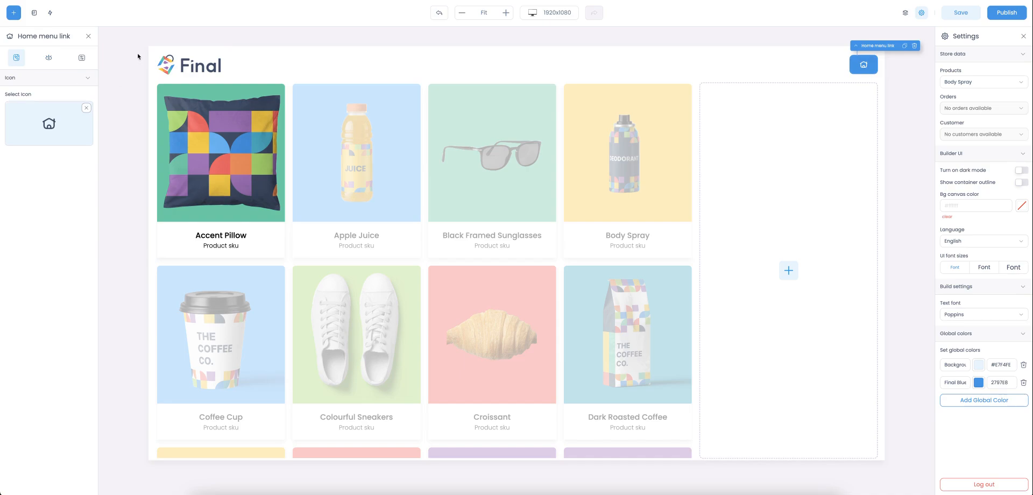
left_click(49, 57)
left_click(905, 12)
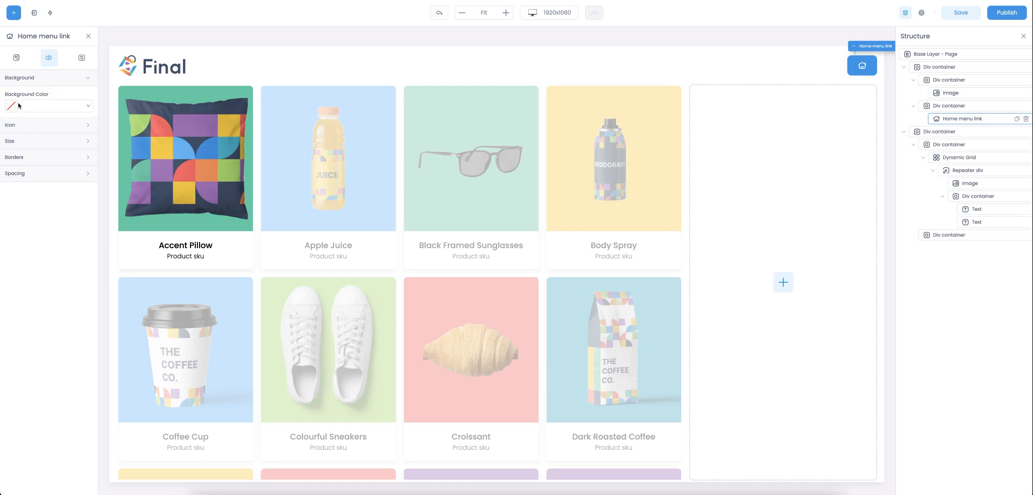
left_click(37, 107)
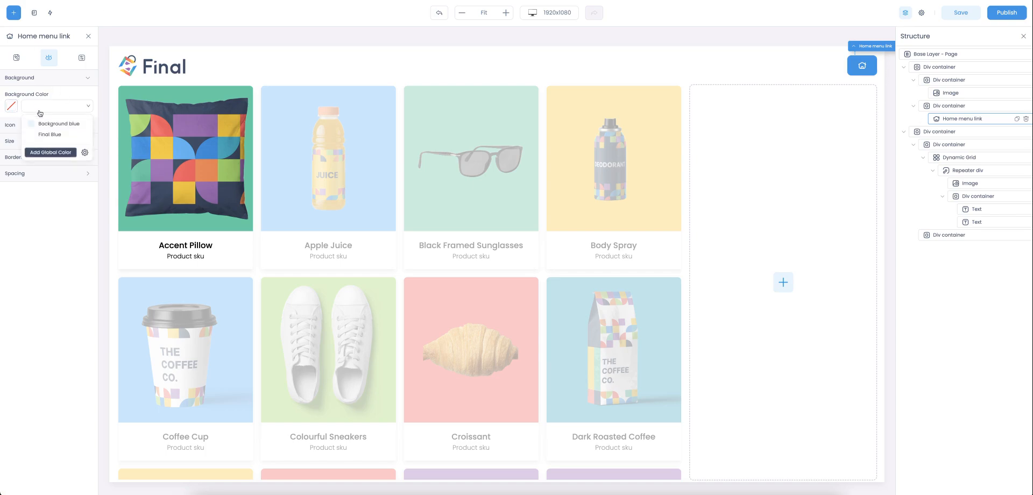
left_click(47, 134)
left_click(36, 106)
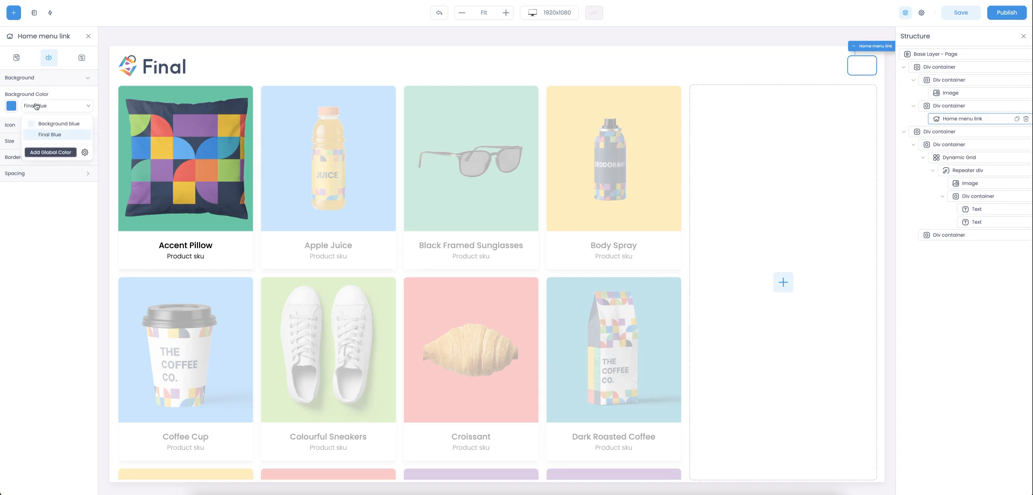
left_click(44, 124)
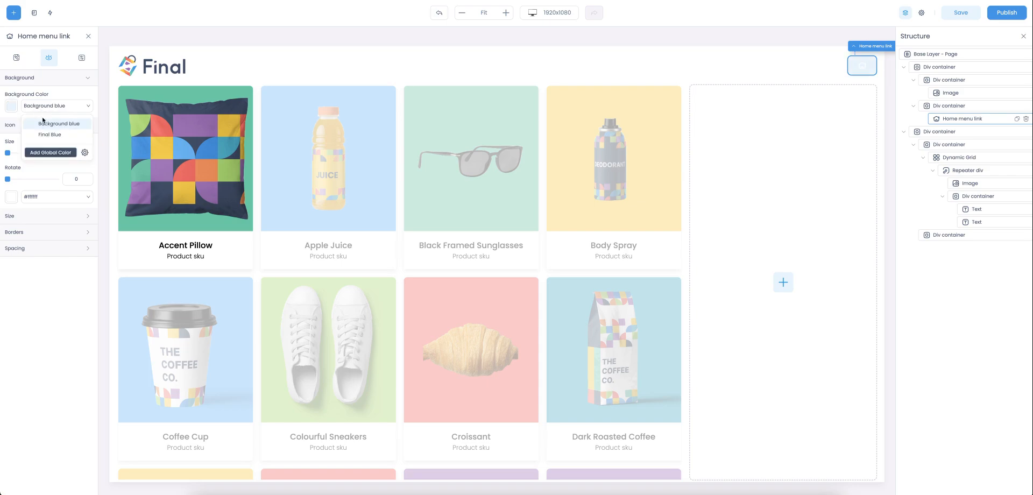
left_click(31, 199)
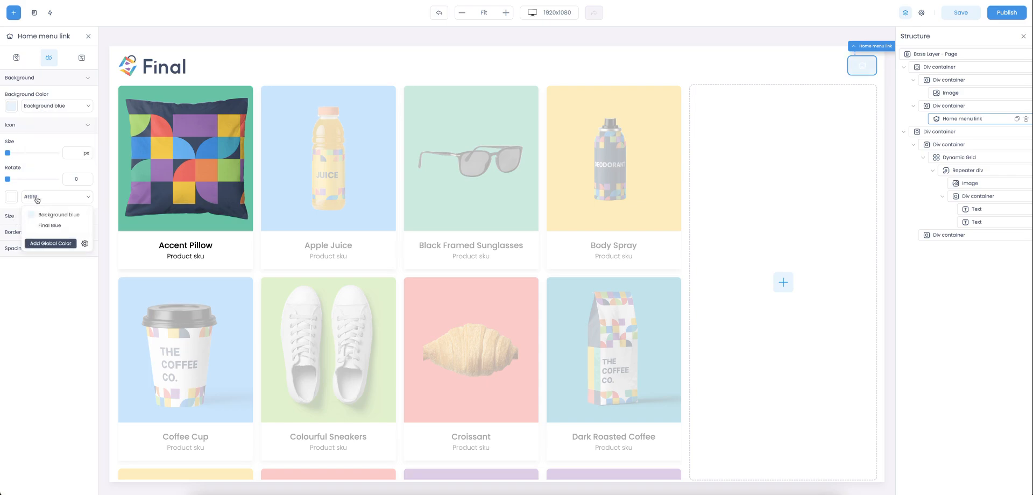
left_click(46, 226)
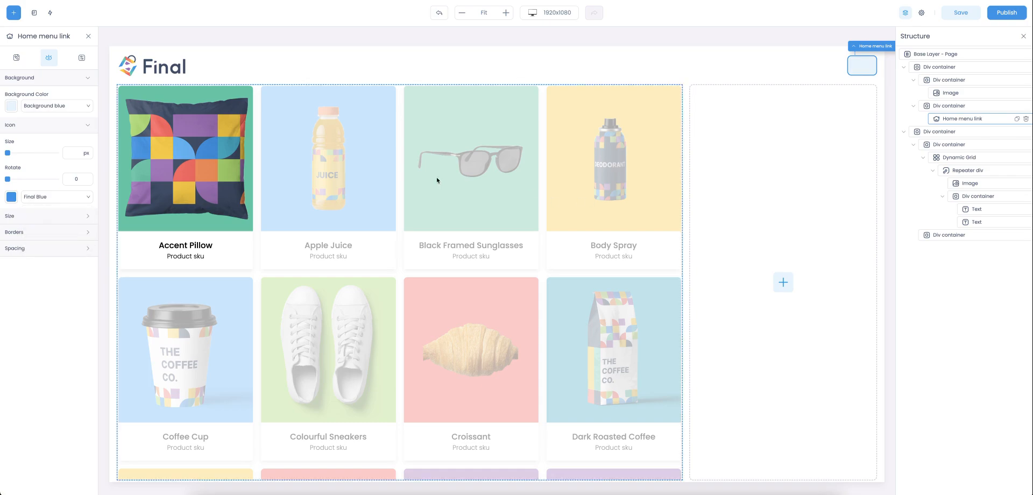
Step: Correct the Final Blue global color's value to #2797E8
left_click(922, 12)
left_click(1007, 382)
type("#2797E8")
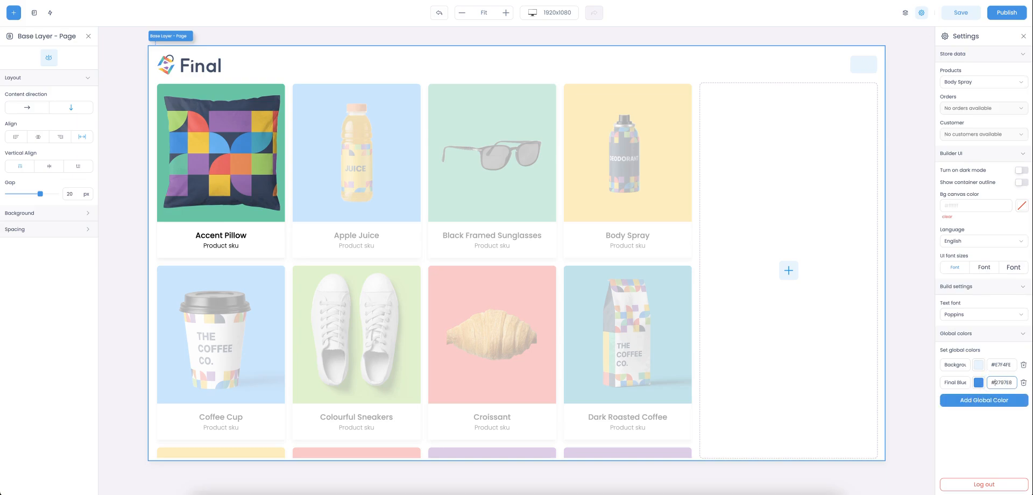
left_click(993, 422)
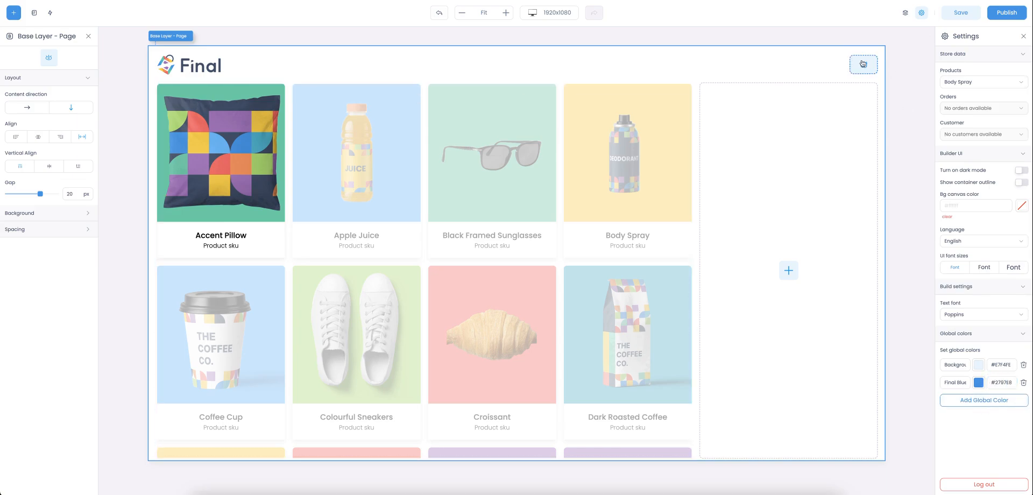
left_click(901, 74)
left_click(864, 64)
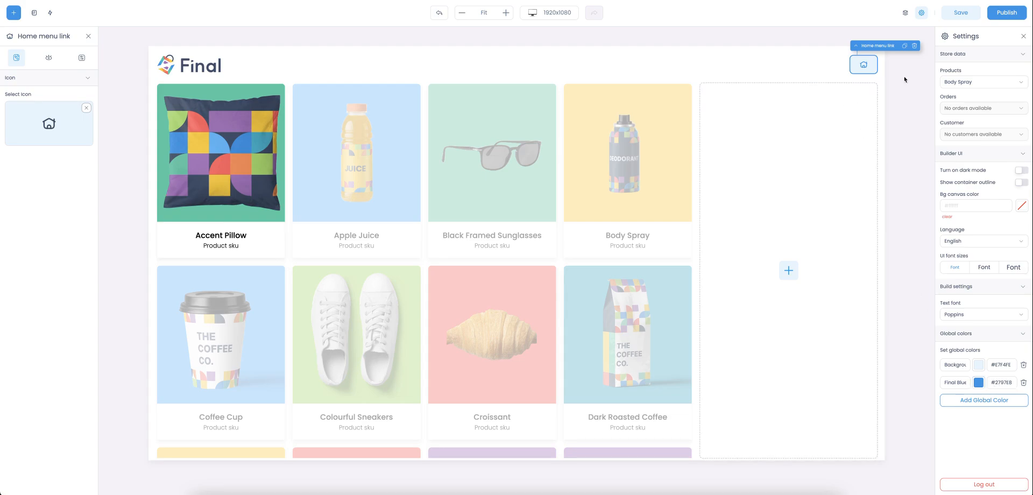
Step: Add a Slideout Cart beside the header's Home menu link and show the quantity and total in its cart button
left_click(796, 122)
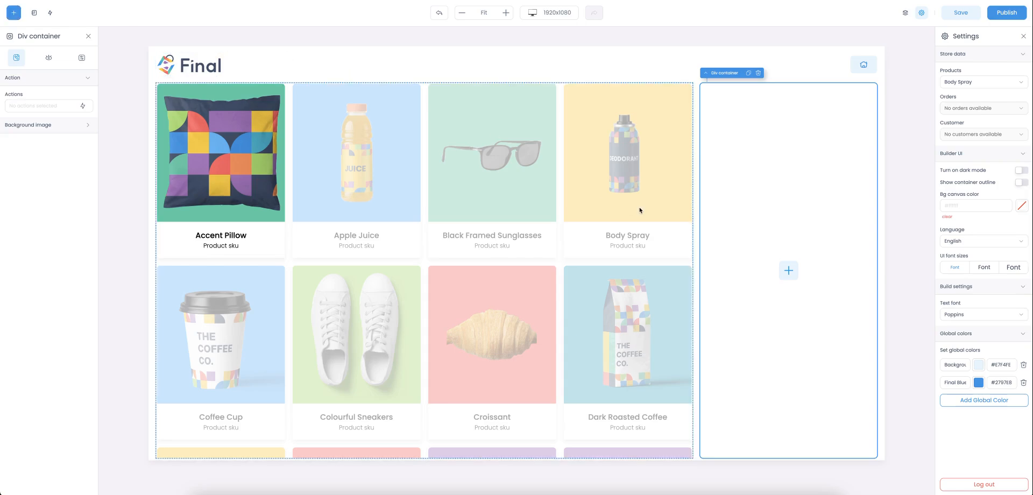
left_click(806, 67)
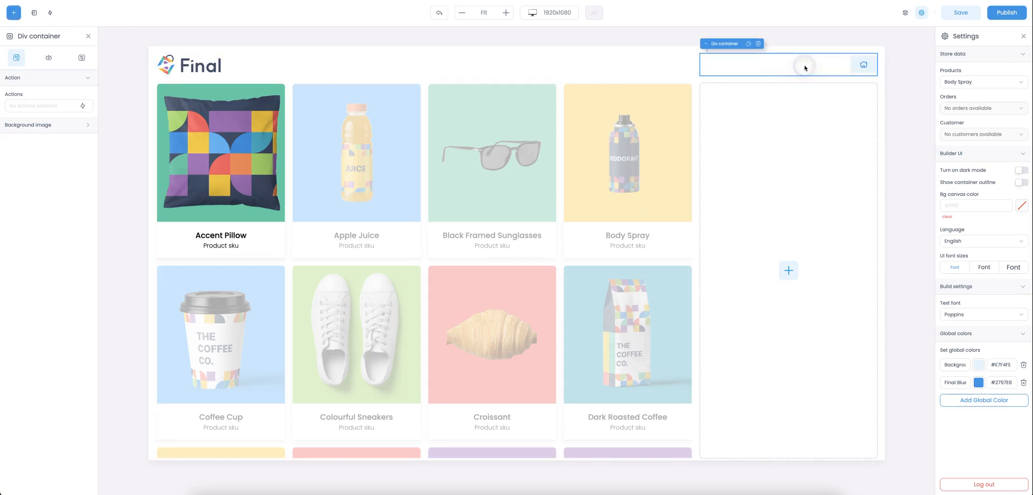
left_click(14, 13)
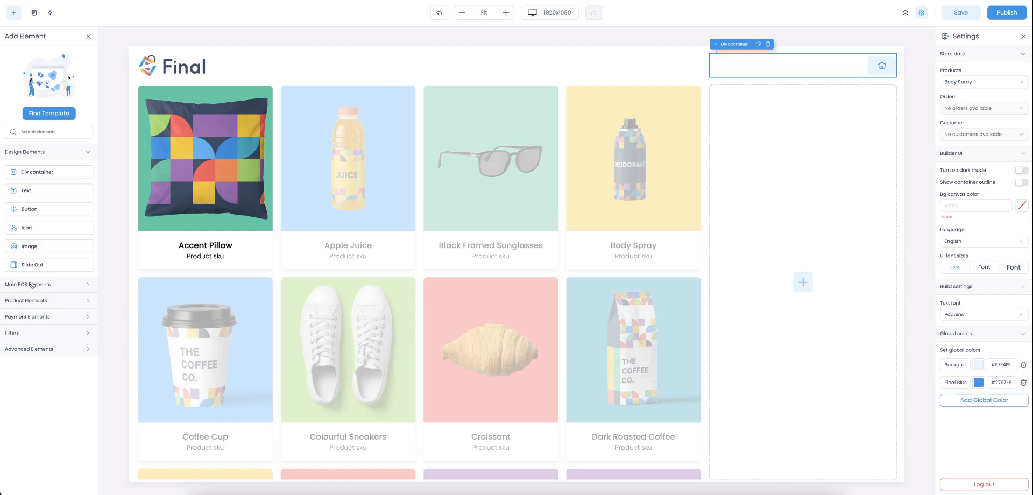
left_click_drag(35, 362, 861, 67)
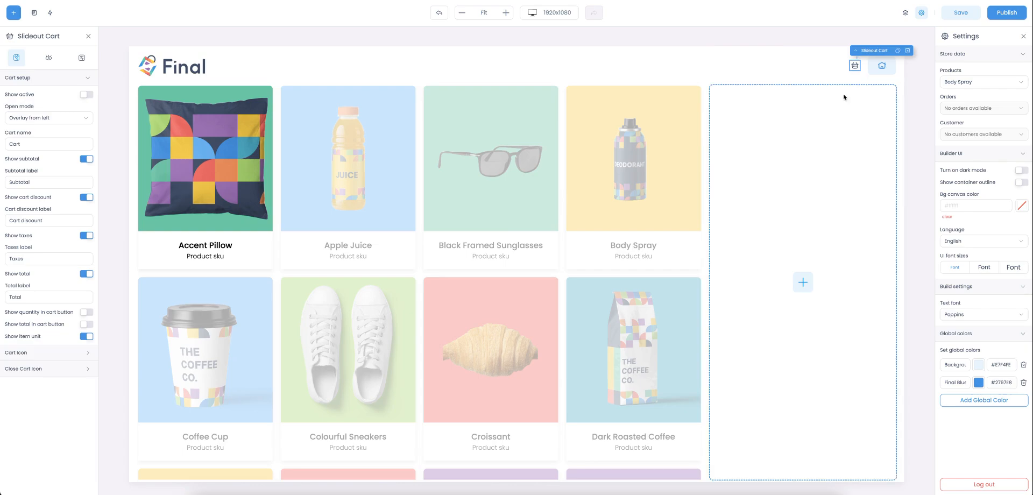
left_click(87, 312)
left_click(87, 324)
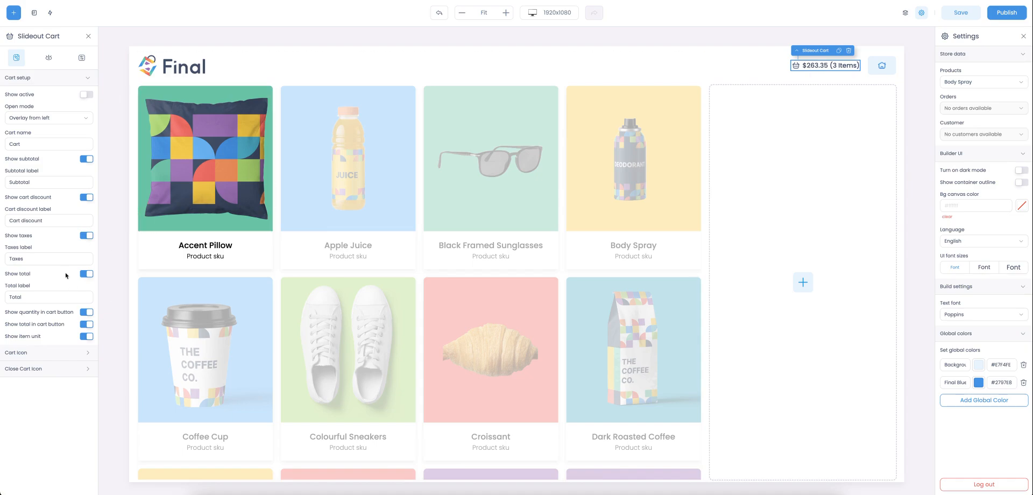
Step: Set the Slideout Cart's open mode to Overlay from right and briefly preview the open cart
left_click(49, 121)
left_click(34, 142)
left_click(85, 96)
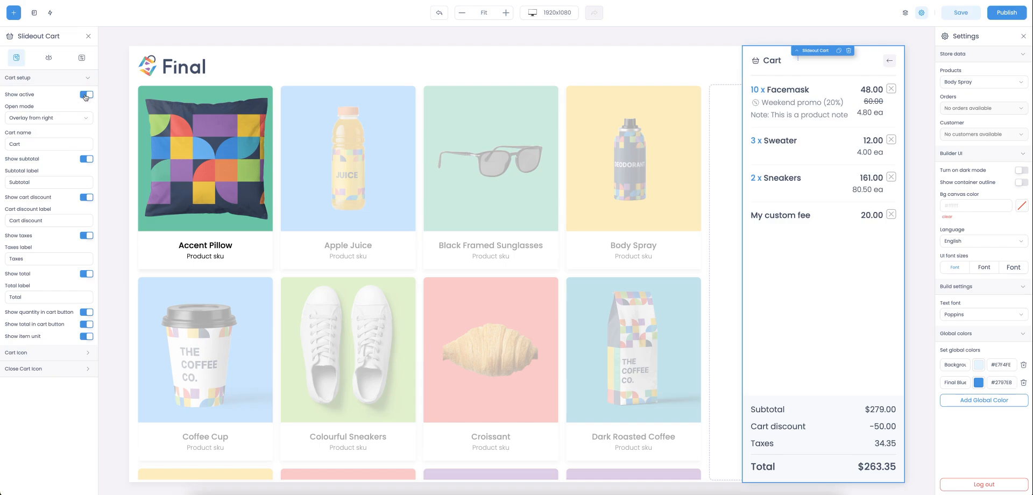
left_click(86, 96)
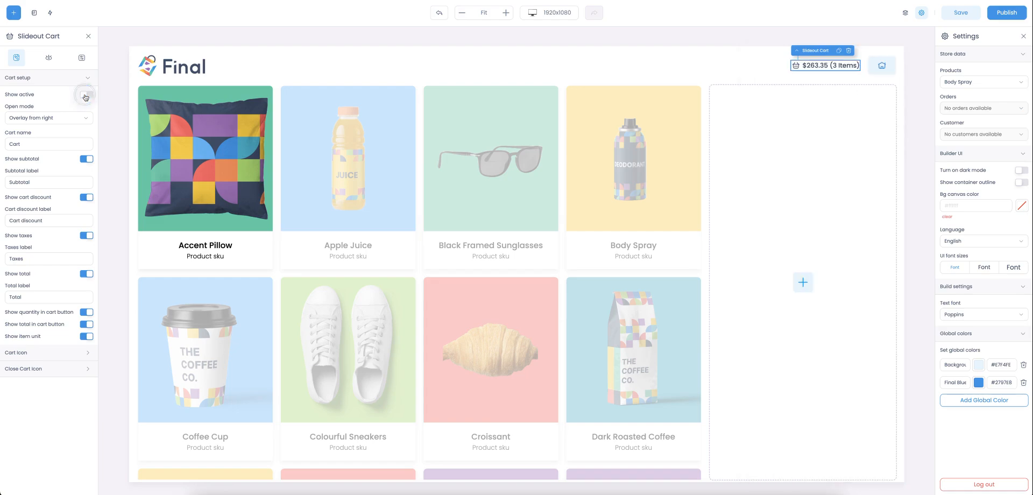
Step: Add an Image element to the empty container beside the product grid
left_click(784, 162)
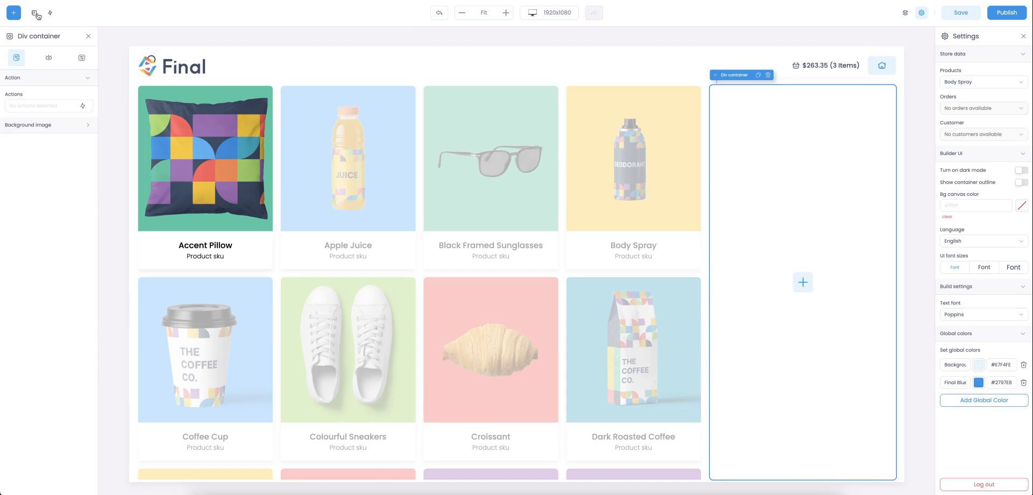
left_click(35, 13)
left_click(35, 13)
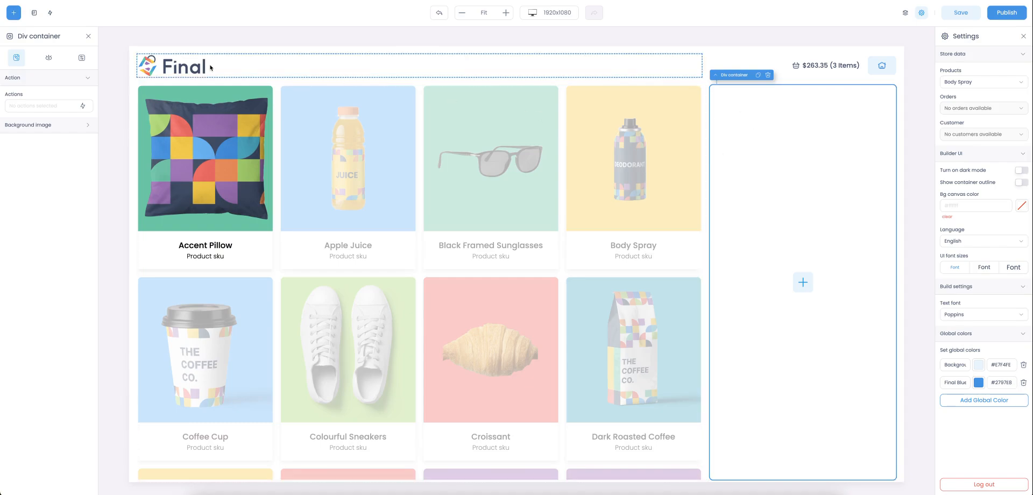
left_click(16, 16)
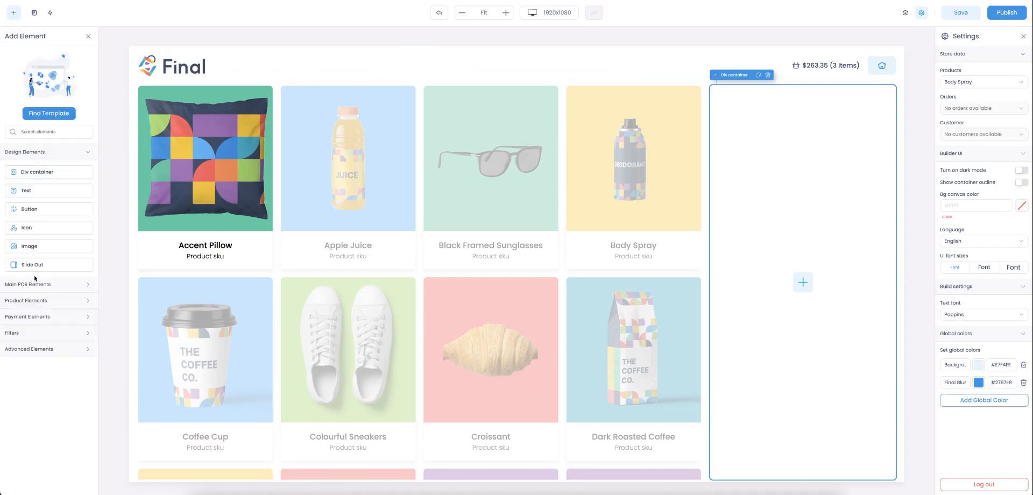
left_click_drag(28, 246, 746, 168)
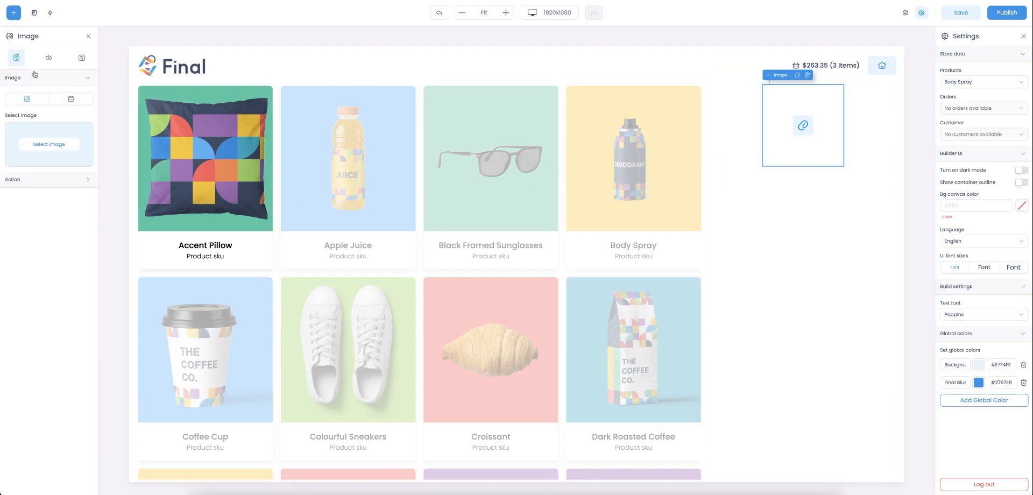
Step: Link the new image beside the product grid to the dynamic Product image data
left_click(49, 61)
left_click(12, 61)
left_click(67, 101)
left_click(83, 127)
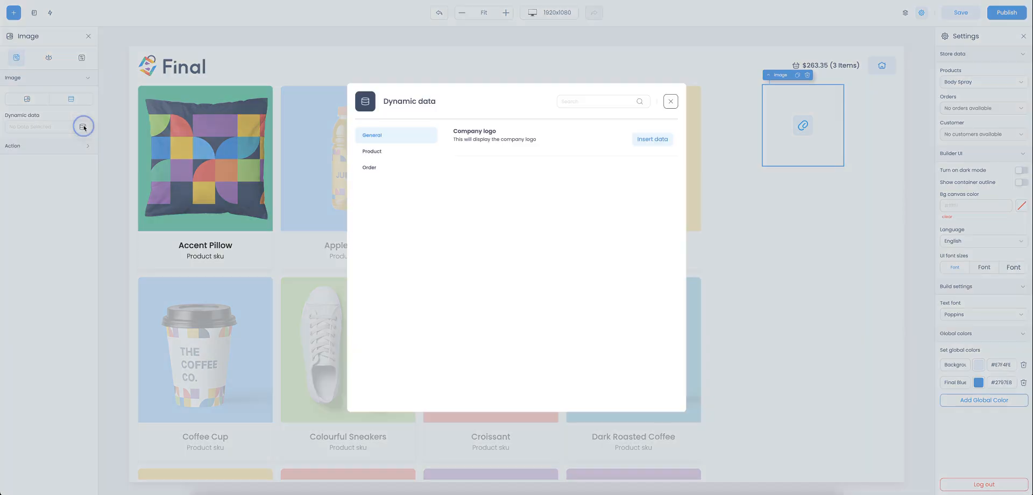
left_click(395, 150)
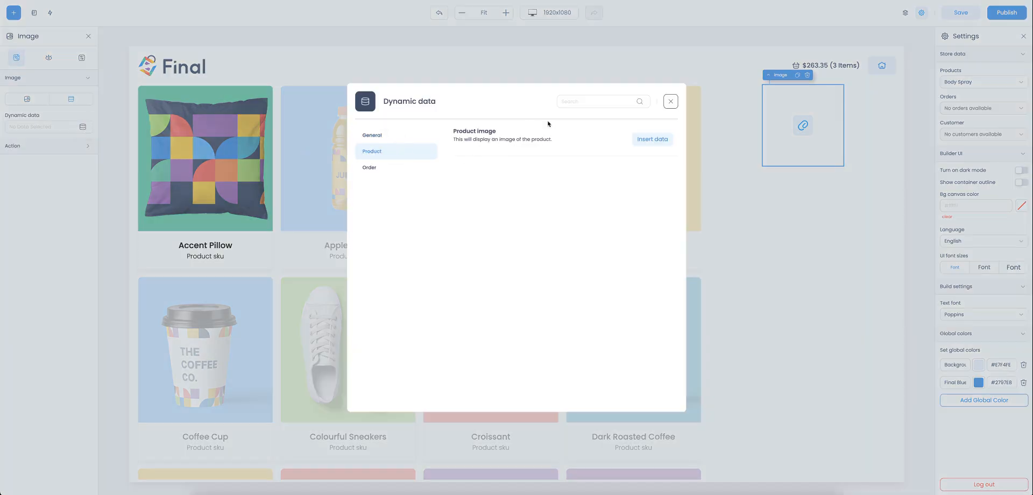
left_click(652, 139)
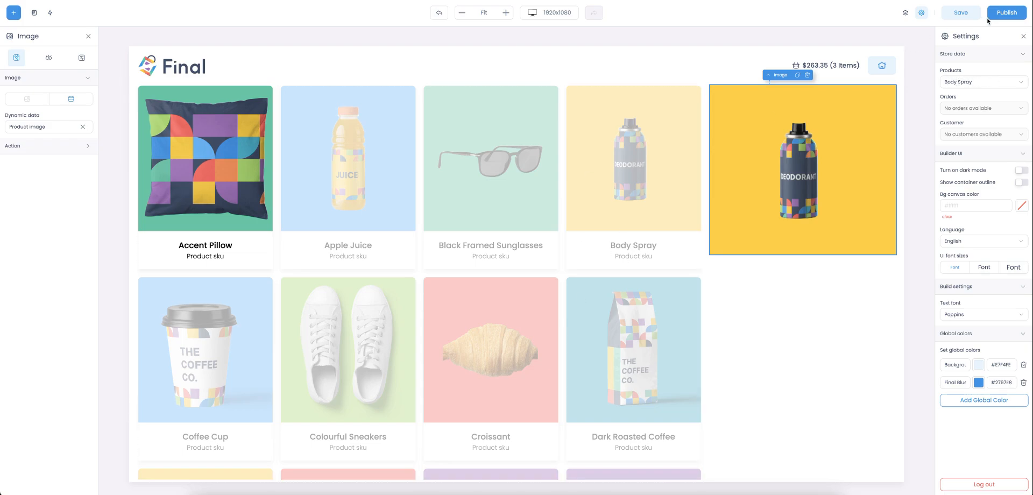
Step: Set the border radius of the large product image's two upper corners to 8 px
left_click(1024, 36)
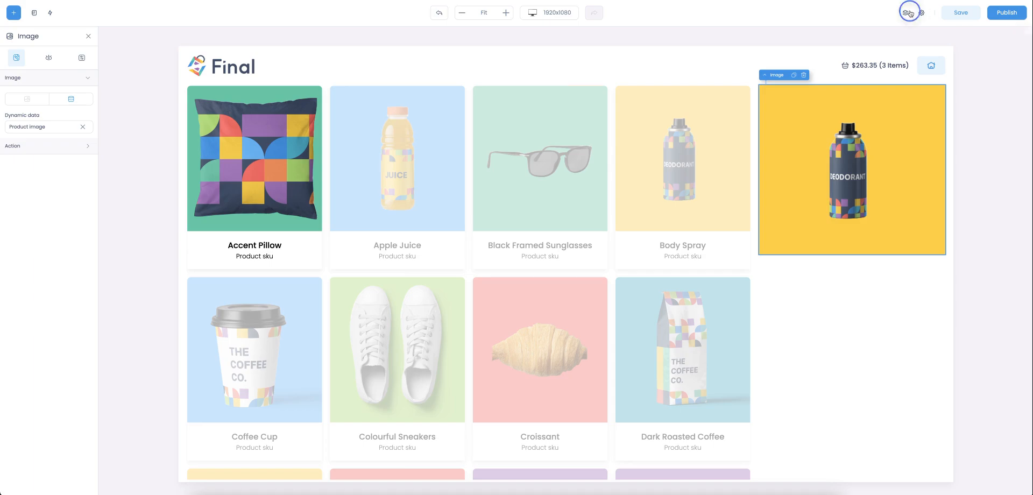
left_click(905, 13)
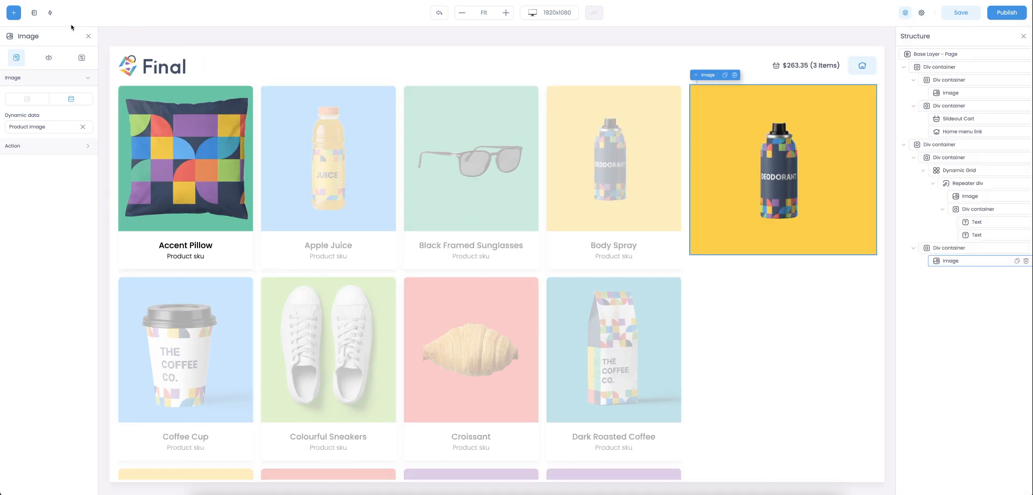
left_click(49, 55)
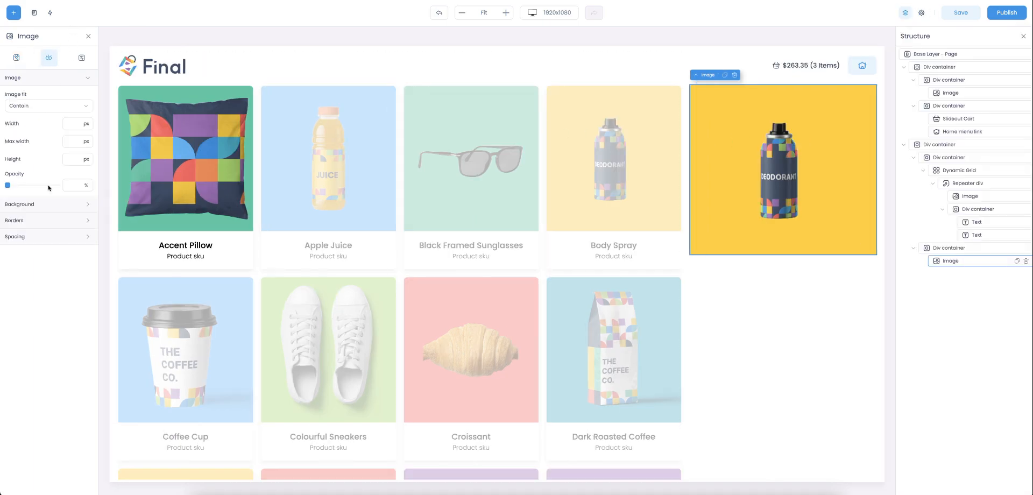
left_click(24, 239)
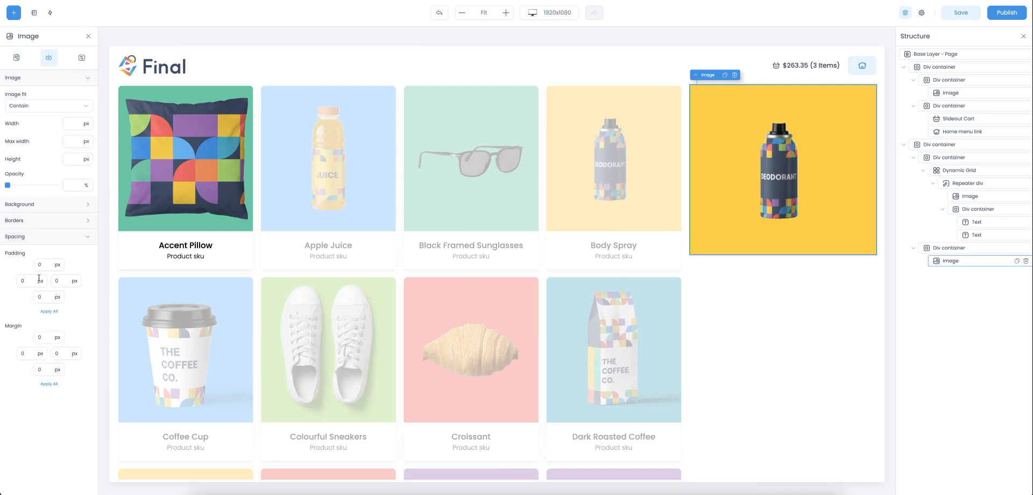
left_click(30, 224)
left_click(21, 248)
left_click(78, 251)
type("8")
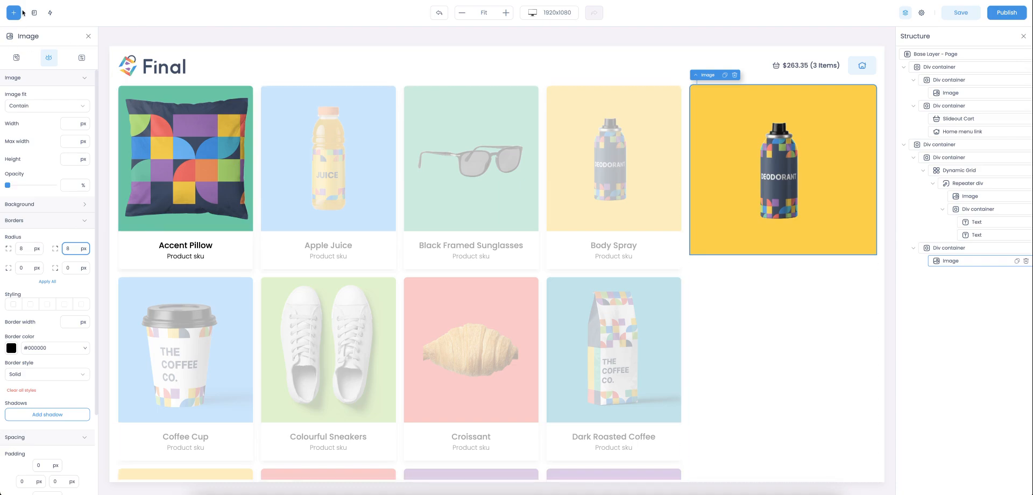
Step: Add a Div container below the large product image
left_click(13, 13)
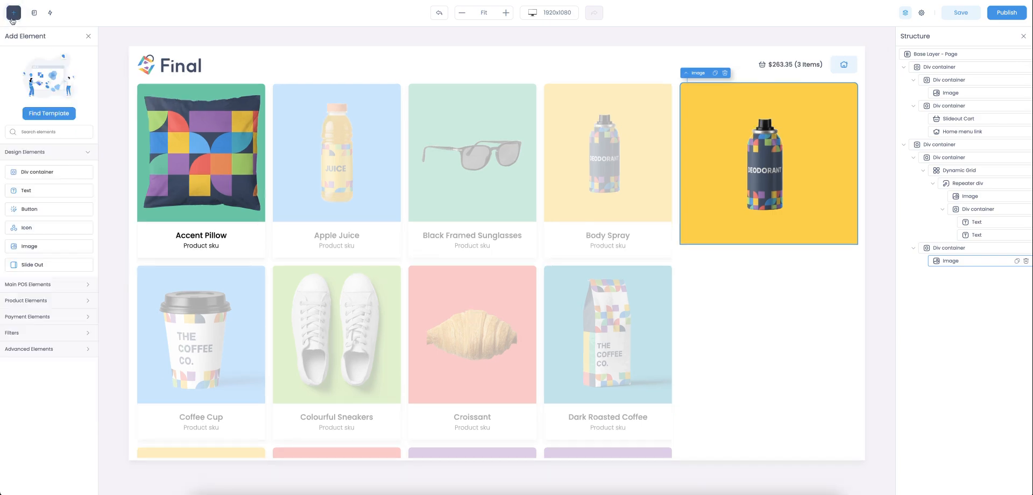
left_click(29, 172)
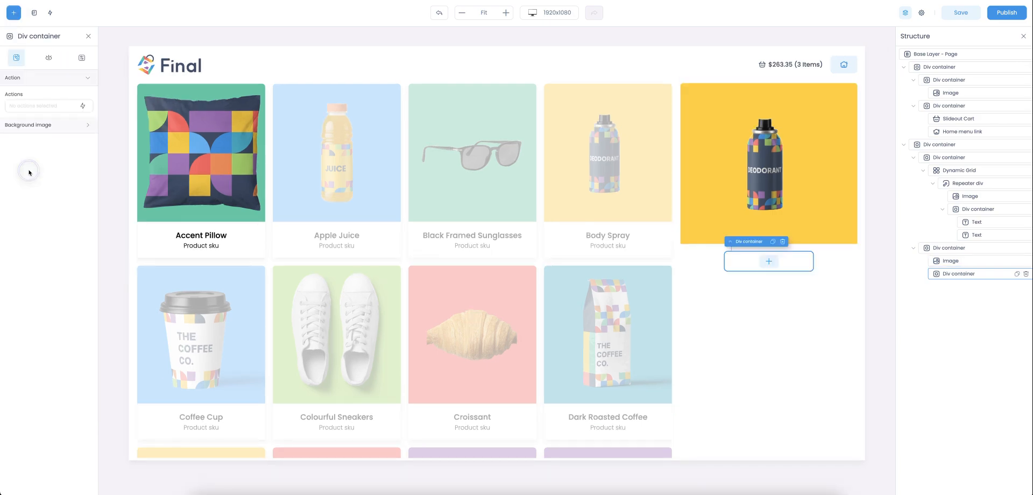
Step: Set the width of the container below the large product image to 100% and keep its content direction vertical
left_click(49, 55)
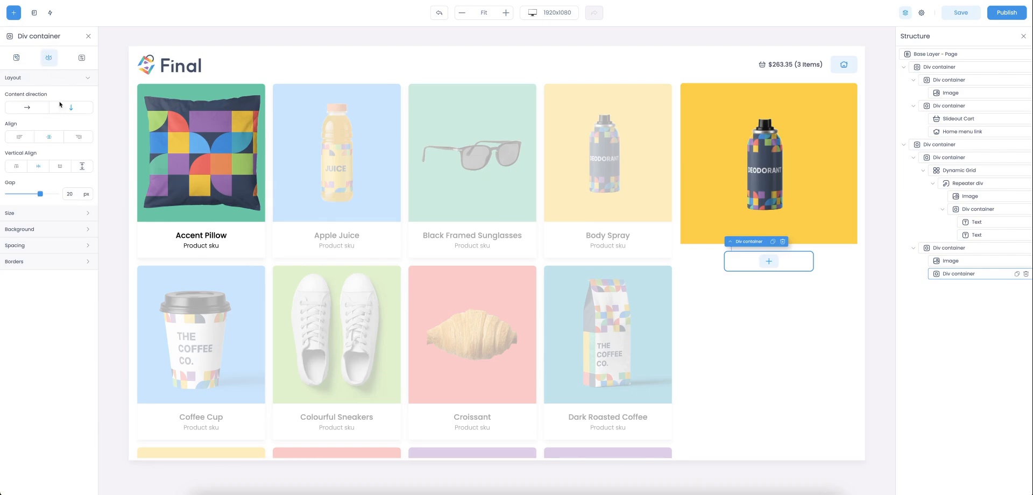
left_click(42, 213)
double_click(75, 262)
type("100")
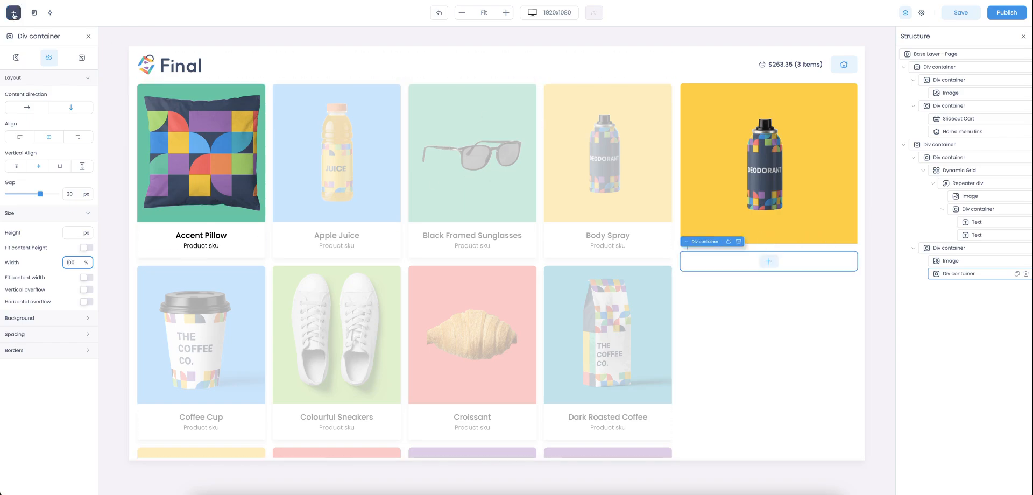
left_click(27, 108)
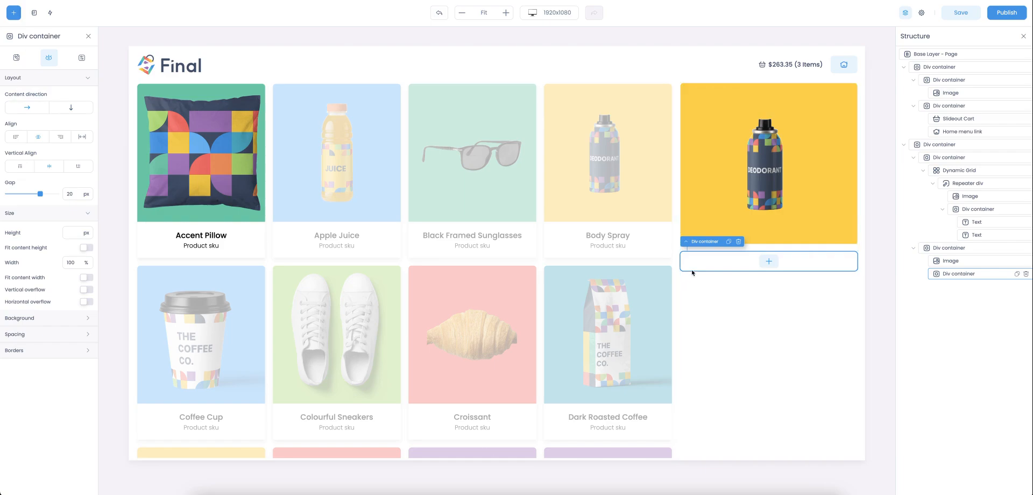
left_click(71, 107)
Step: Nest a second Div container inside the container below the large product image and set its width to 100%
left_click(10, 15)
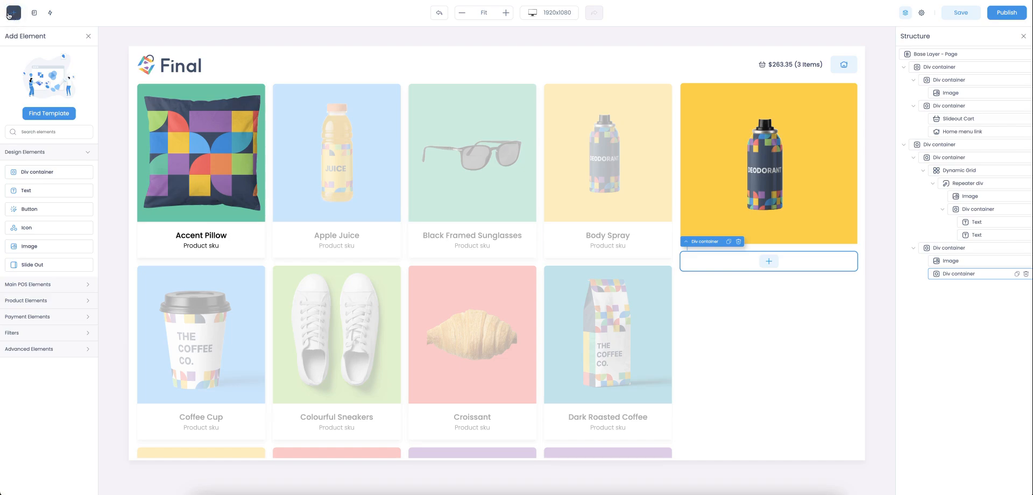
left_click(38, 174)
left_click(48, 58)
left_click(24, 213)
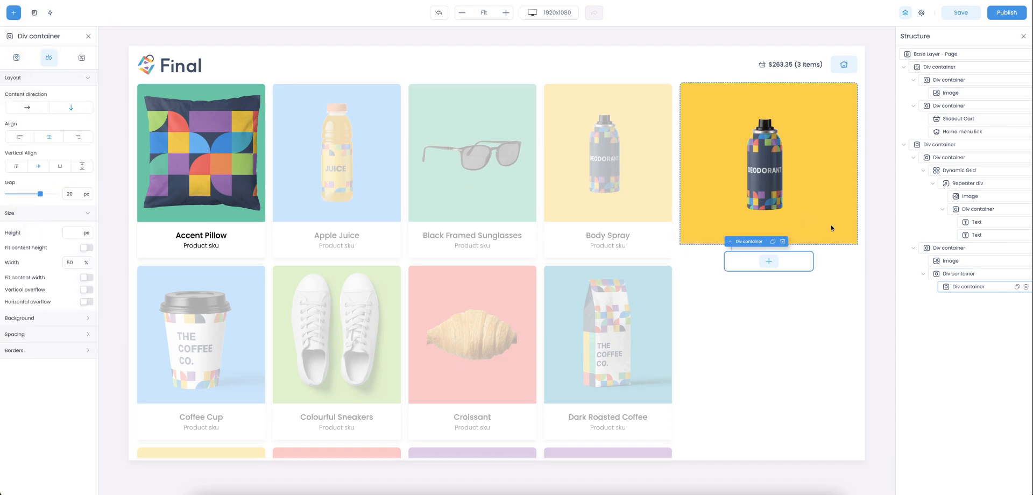
left_click_drag(73, 264, 41, 258)
type("100")
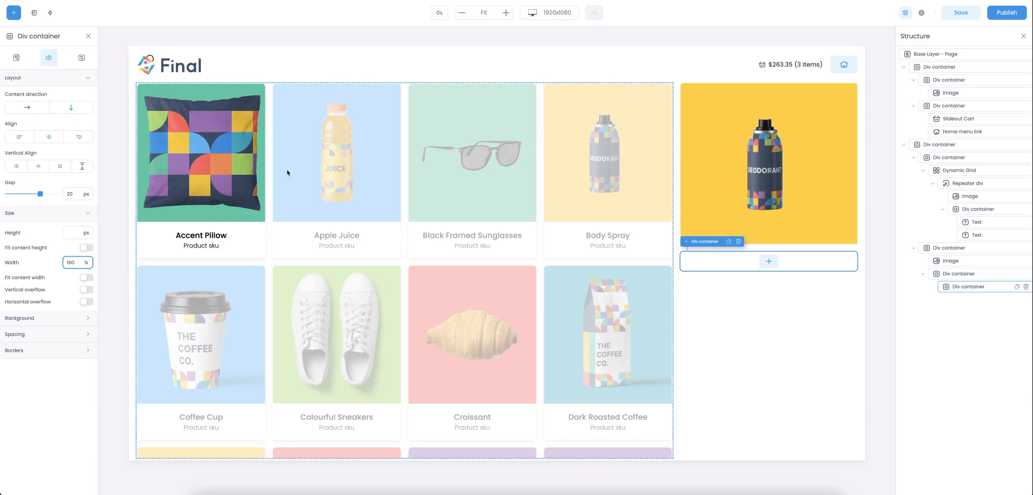
Step: Add a Text element to the nested container and set that container's content direction to horizontal
left_click(14, 13)
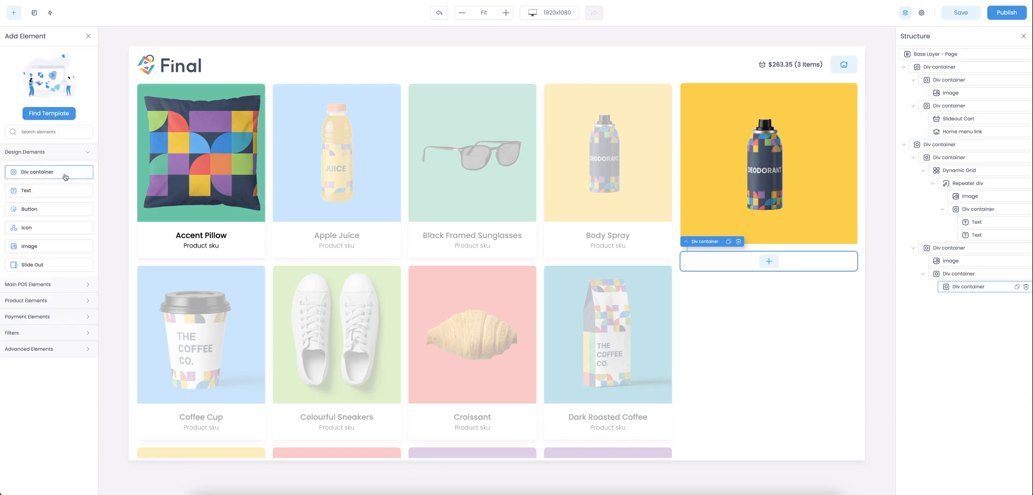
left_click(27, 191)
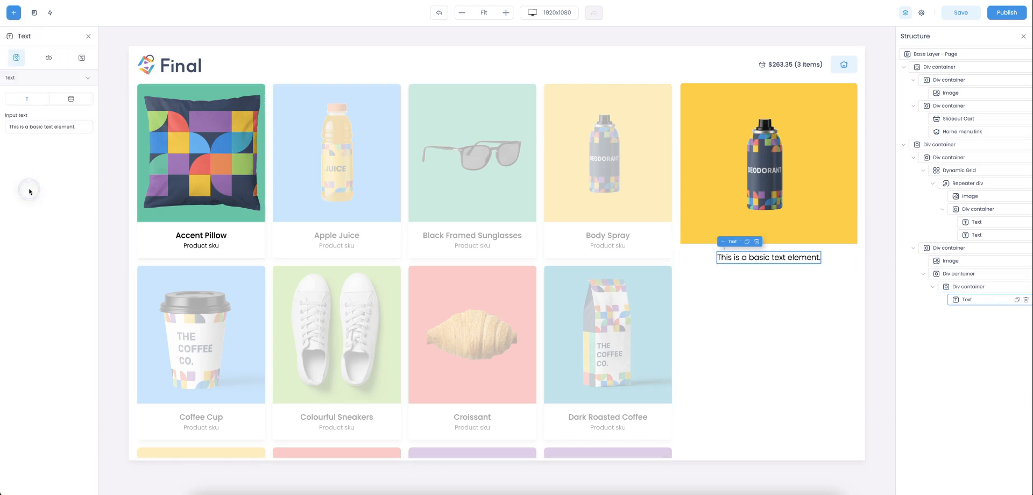
left_click(968, 286)
left_click(48, 60)
left_click(26, 107)
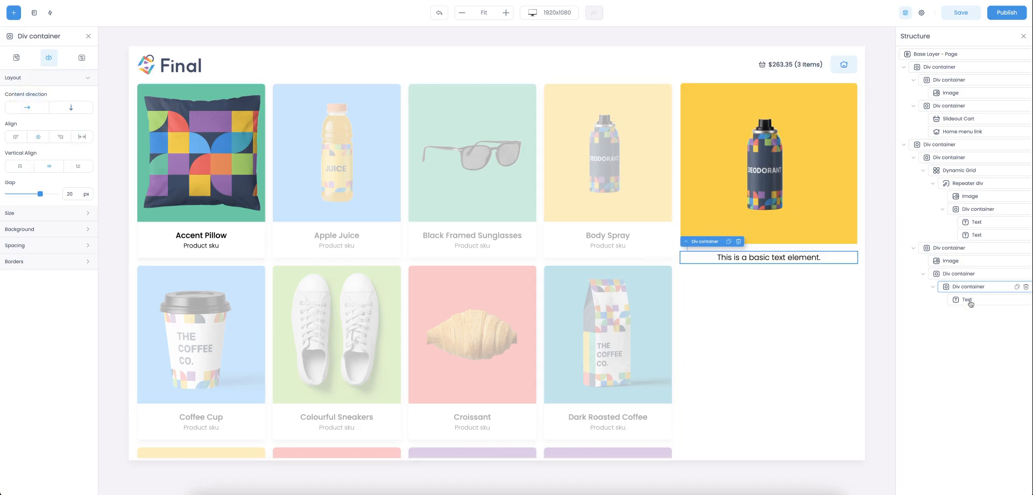
Step: Duplicate the text element below the large product image
left_click(953, 274)
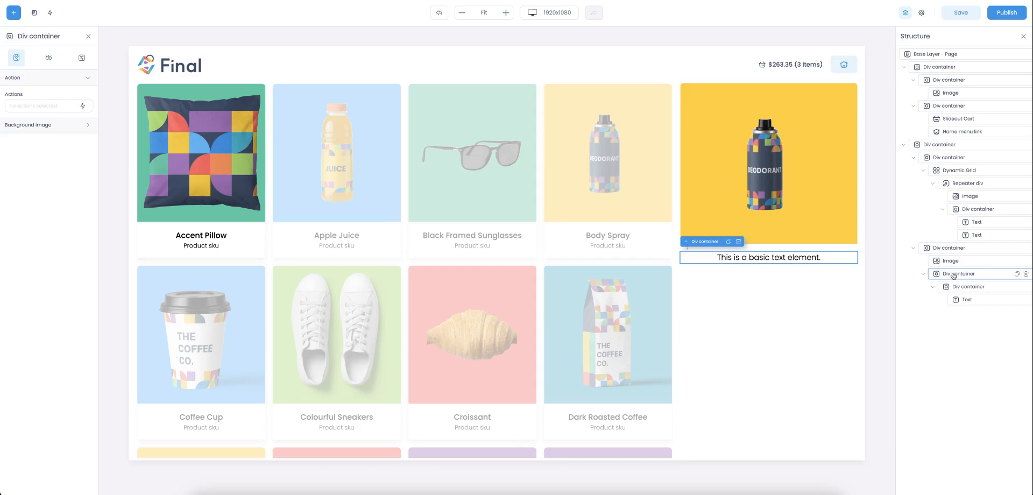
left_click(14, 12)
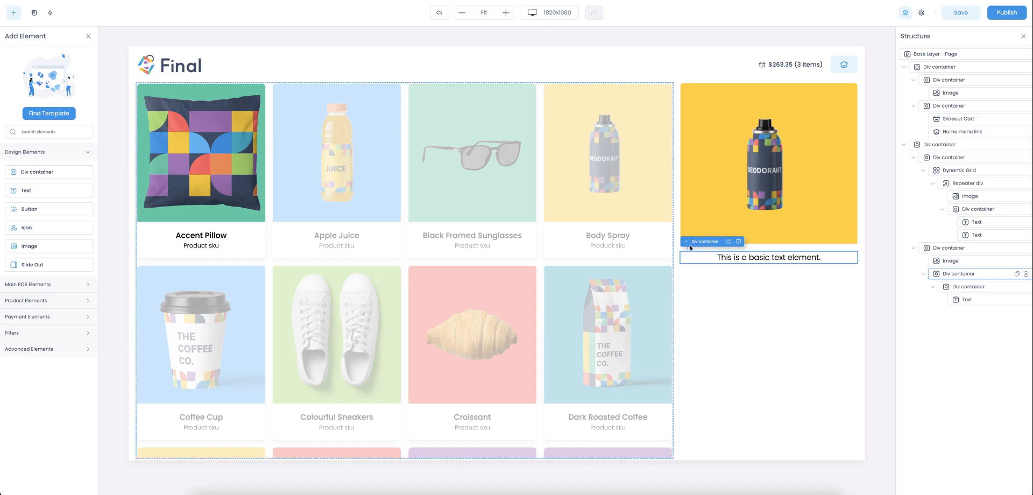
left_click(973, 300)
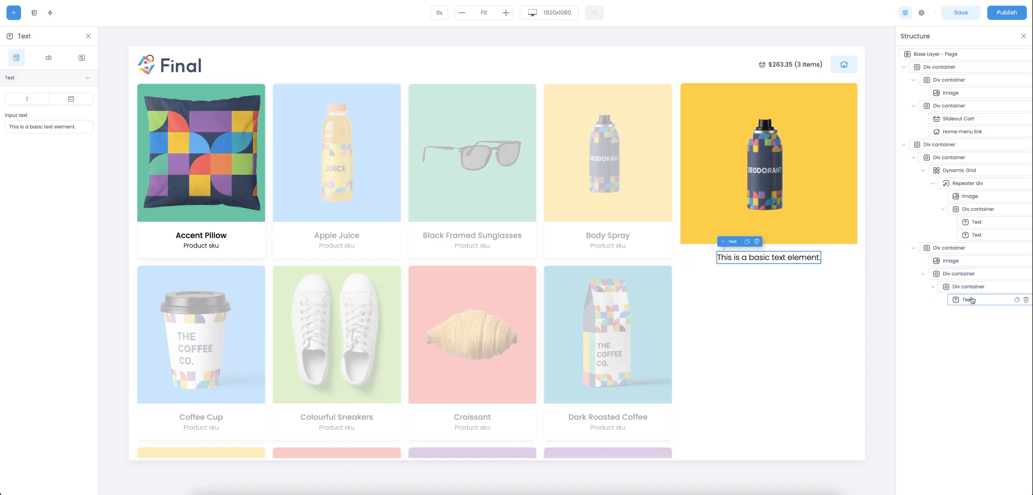
left_click(747, 241)
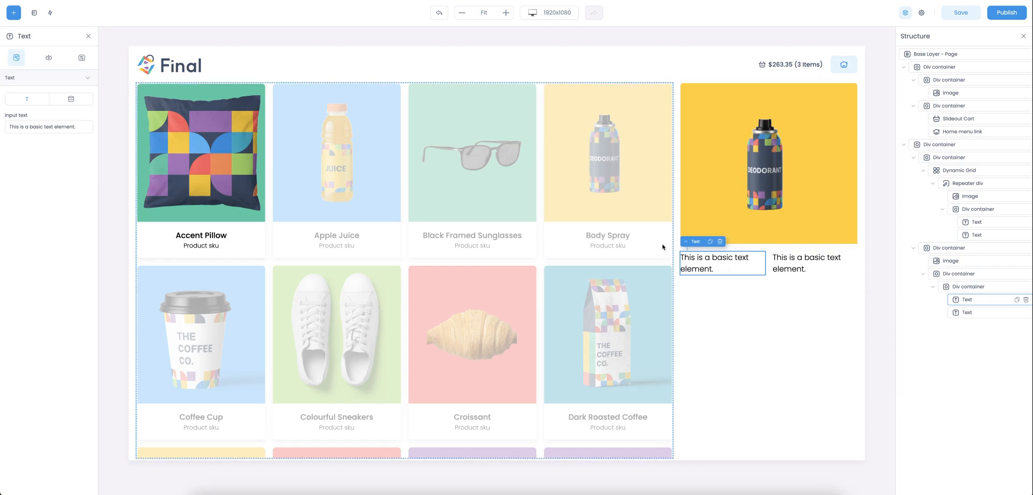
Step: Link the first of the two texts below the large product image to the dynamic Product name data
left_click(71, 99)
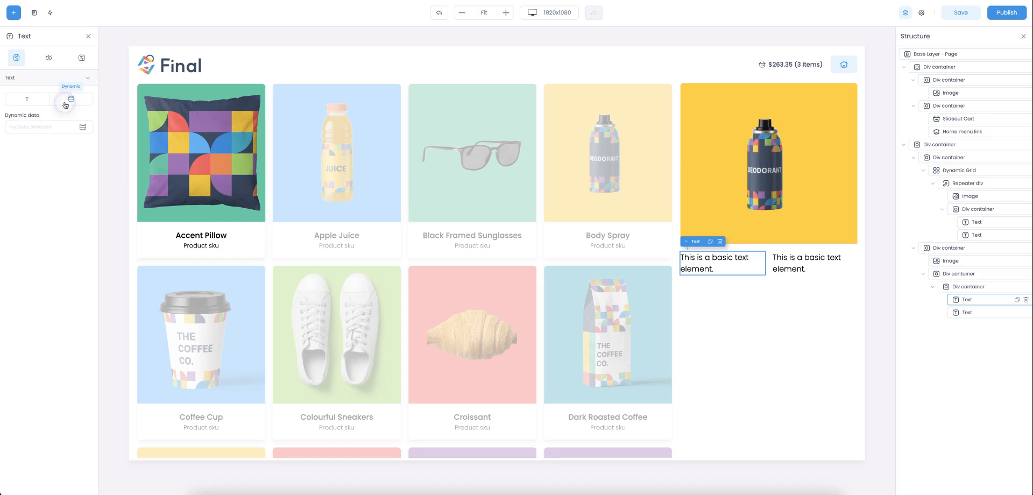
left_click(84, 126)
left_click(377, 151)
left_click(645, 140)
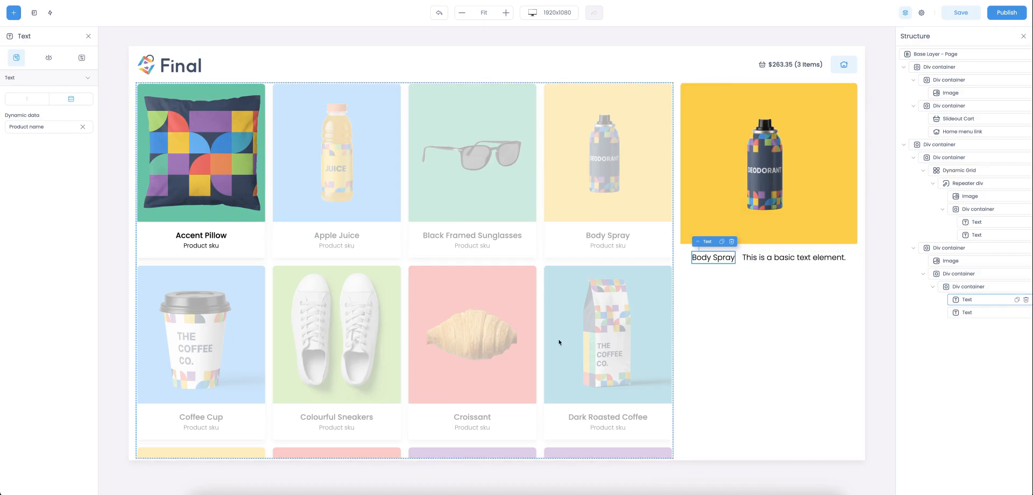
Step: Link the second text, beside the product name, to the dynamic product Price data
left_click(745, 263)
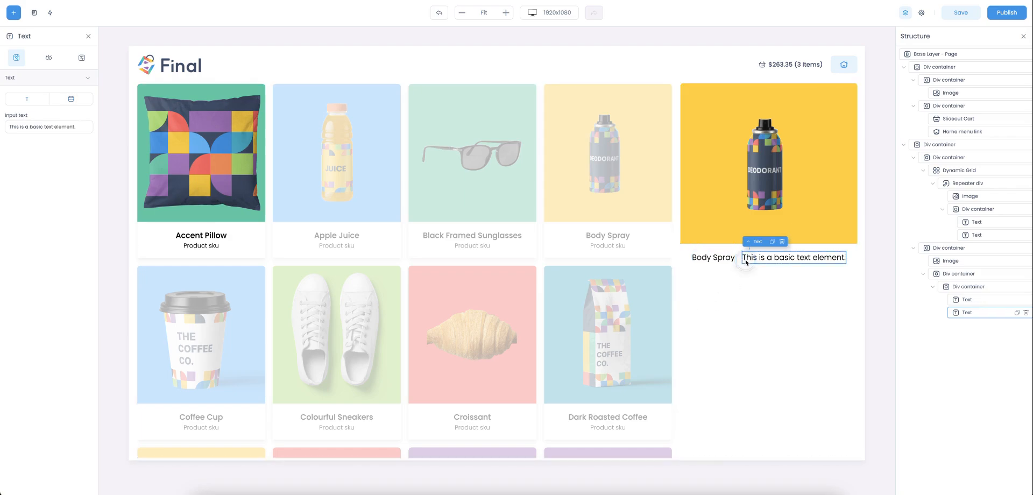
left_click(66, 100)
left_click(83, 127)
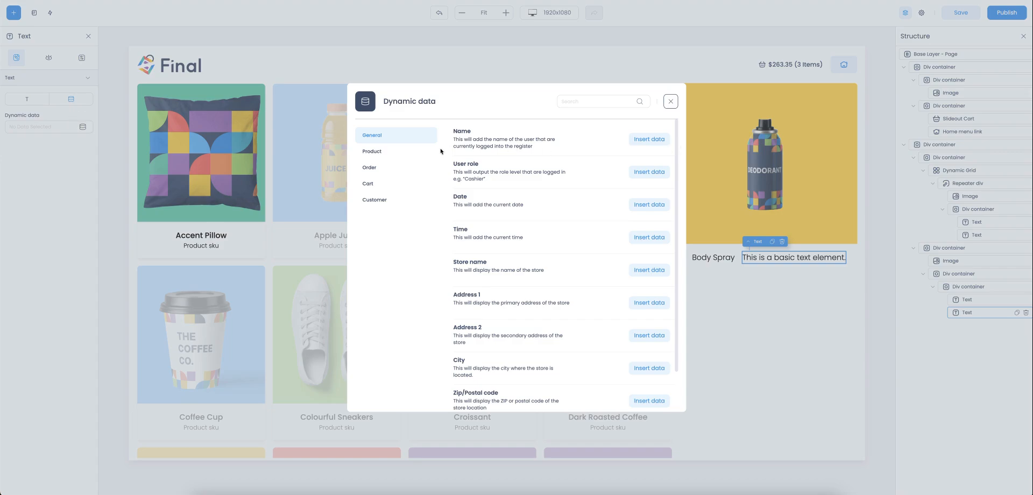
left_click(422, 156)
left_click(658, 239)
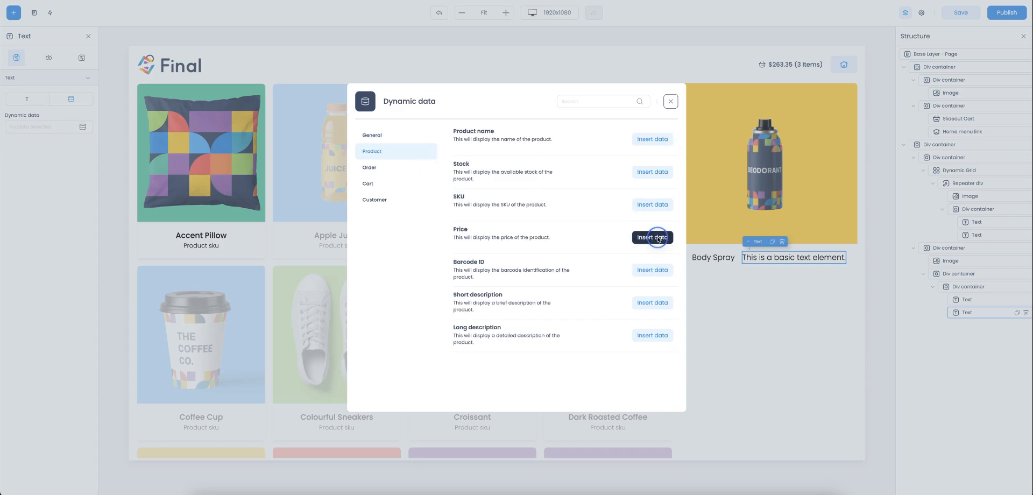
Step: Wrap the price text in parentheses with a dollar sign by prepending "($" and appending ")"
left_click(81, 58)
left_click(33, 150)
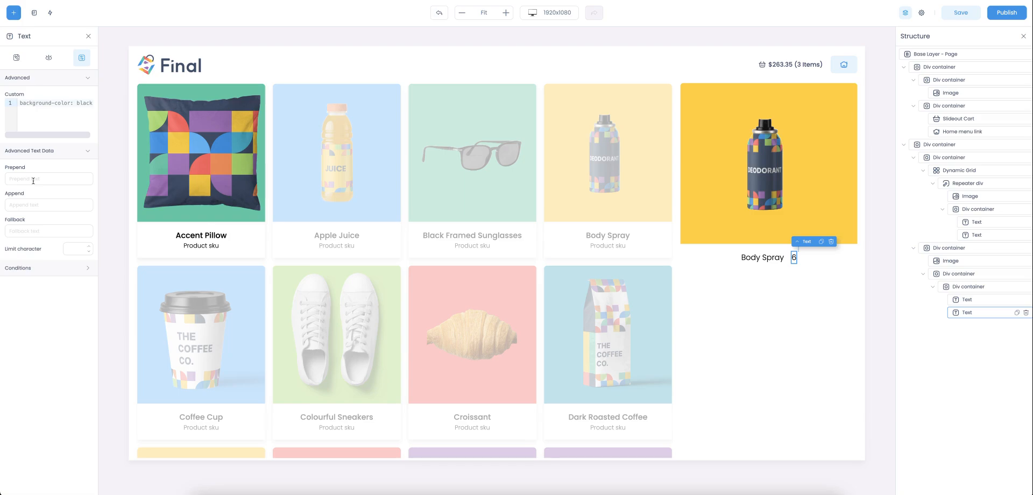
left_click(33, 180)
type("$")
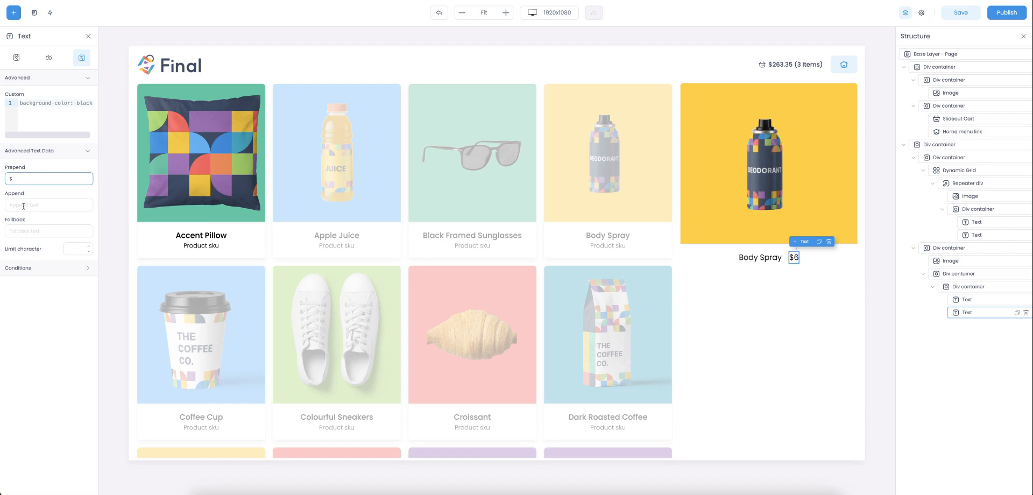
left_click(10, 178)
type("(")
left_click(30, 205)
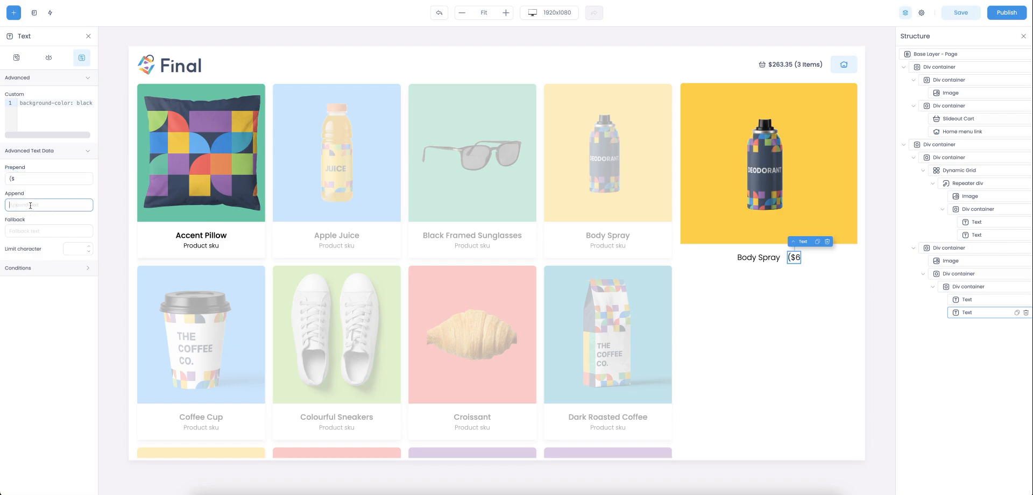
type(")")
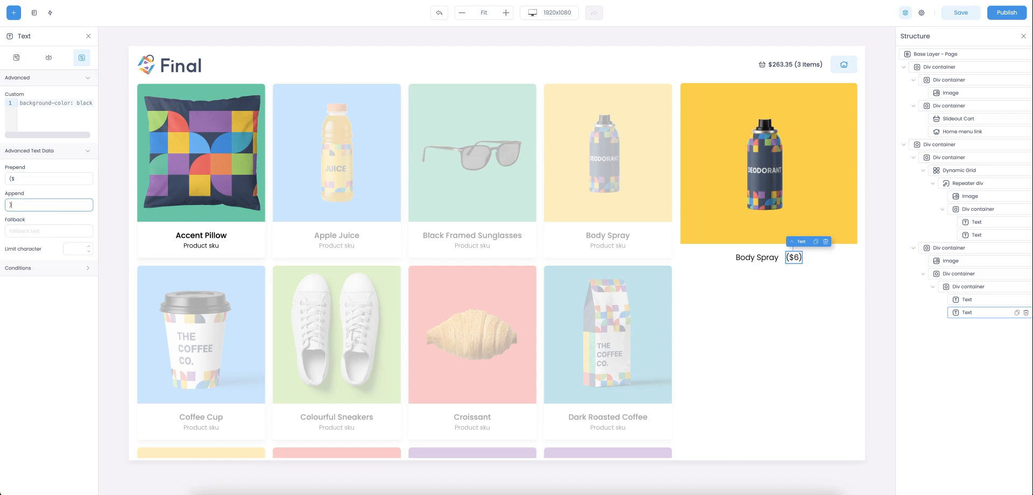
left_click(797, 262)
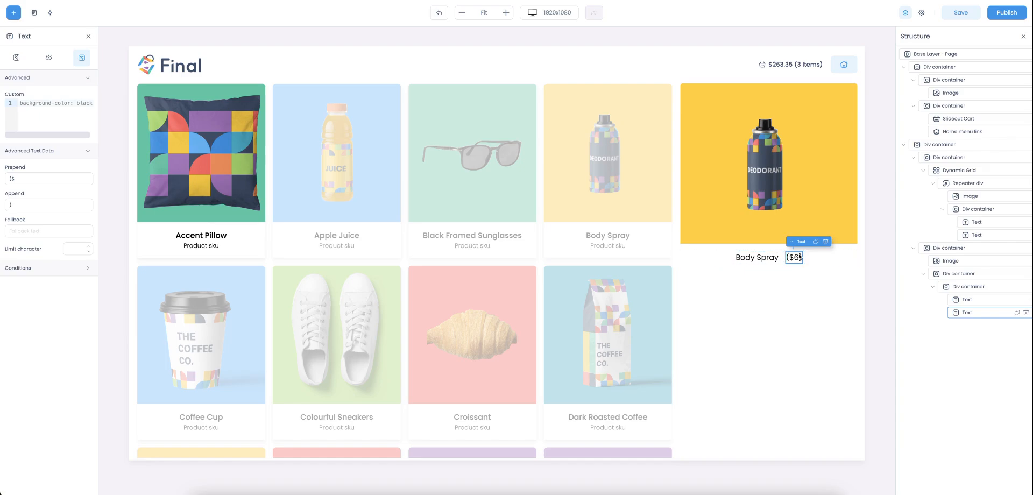
Step: Add a Product Quantity element after the price in the same row
left_click(14, 12)
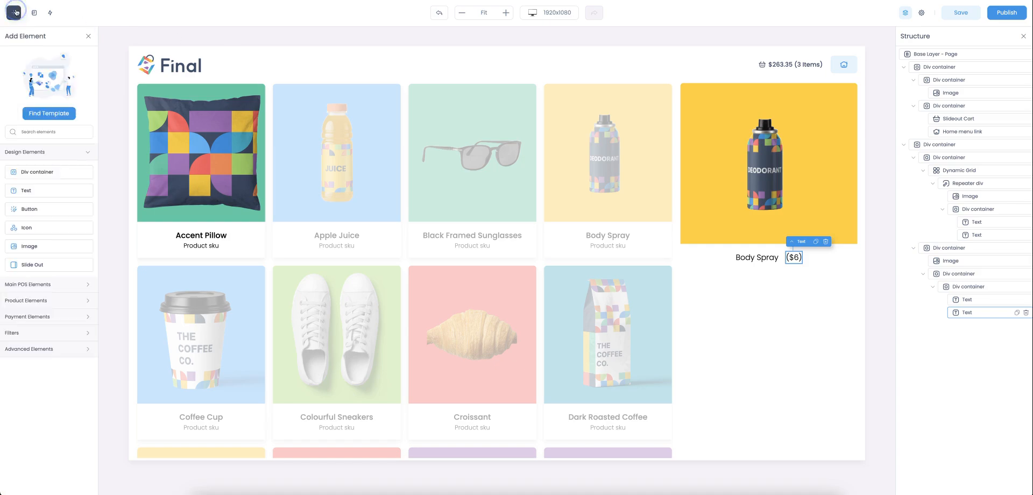
left_click(43, 299)
left_click_drag(37, 320, 817, 259)
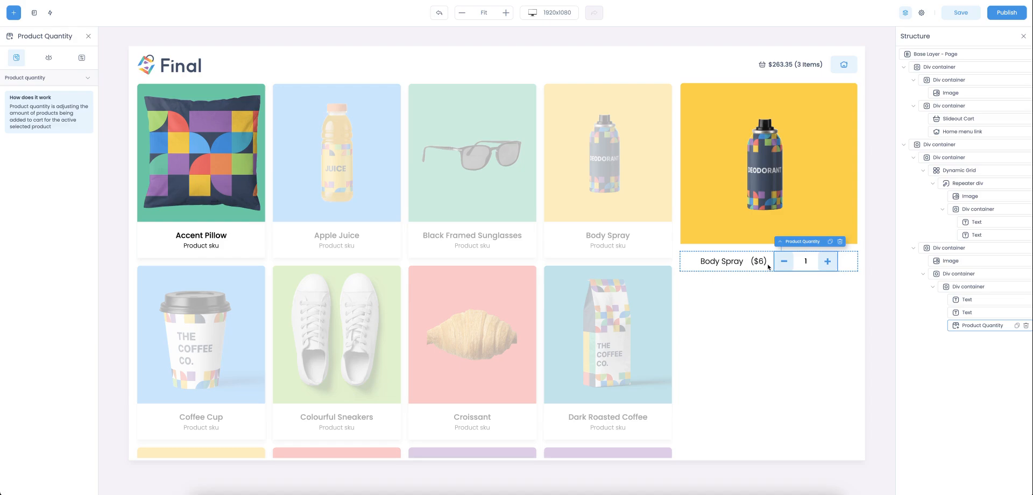
Step: Group the name and price texts in a new horizontal Div container before the quantity element, with the product name first
left_click(14, 13)
mouse_move(27, 172)
left_mouse_down()
mouse_move(721, 256)
mouse_move(716, 266)
left_mouse_up()
mouse_move(779, 262)
left_mouse_down()
mouse_move(758, 261)
mouse_move(766, 265)
left_mouse_up()
left_click(48, 57)
left_click(24, 109)
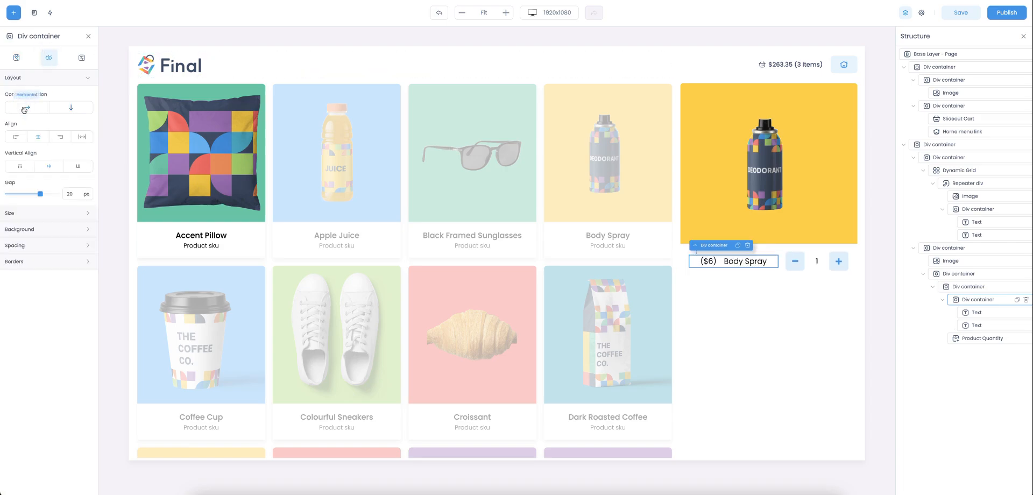
left_click(986, 326)
left_click_drag(986, 327, 980, 311)
Step: Left-align the container holding the name and price texts and reduce the gap between them
left_click(695, 264)
left_click(48, 57)
left_click(16, 136)
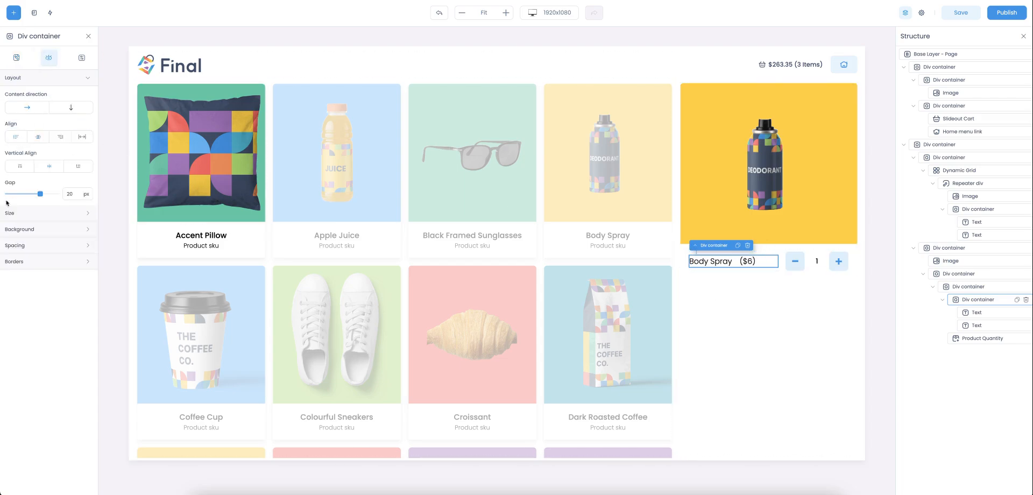
left_click_drag(40, 197, 20, 196)
Step: Set the alignment of the row holding the name, price and quantity to Apart and collapse its inner text container in the structure
left_click(781, 264)
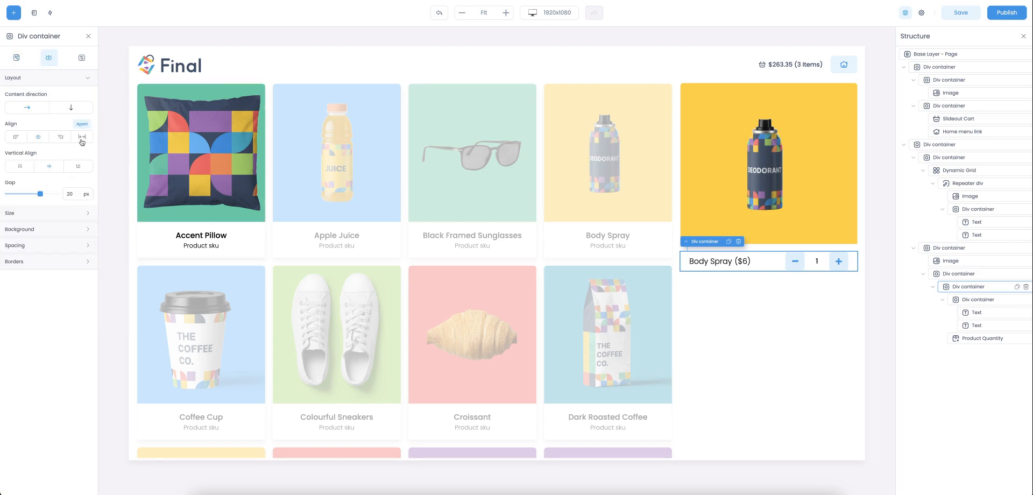
left_click(82, 138)
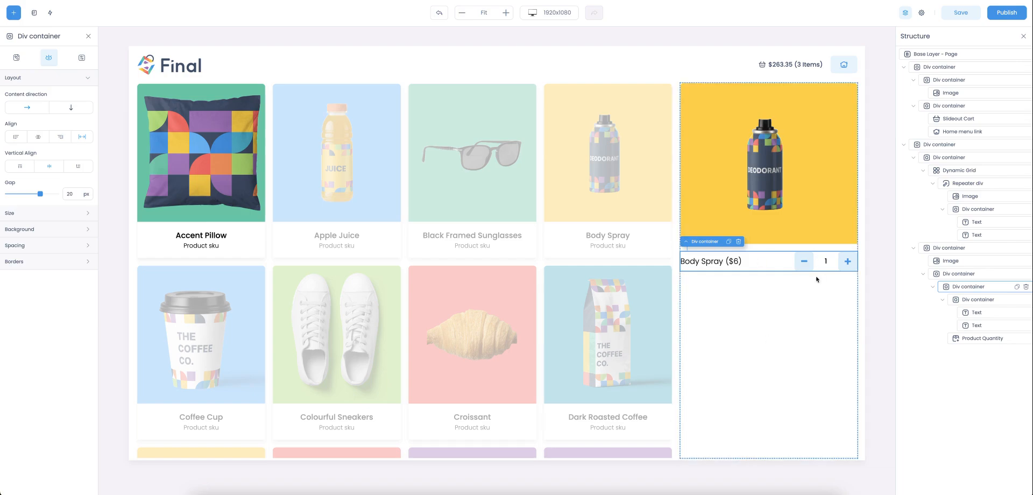
left_click(941, 299)
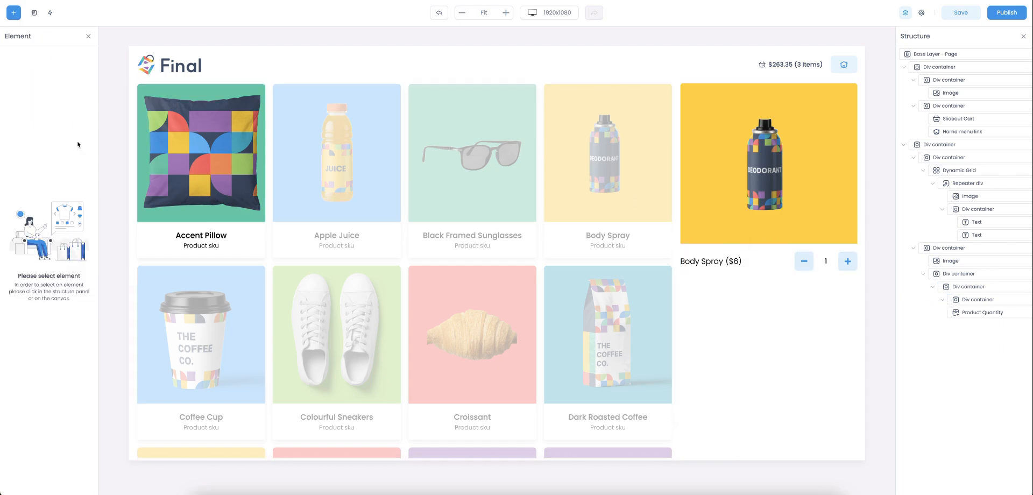
Step: Add a Product Variations element to the product detail column below the name and quantity row
left_click(743, 304)
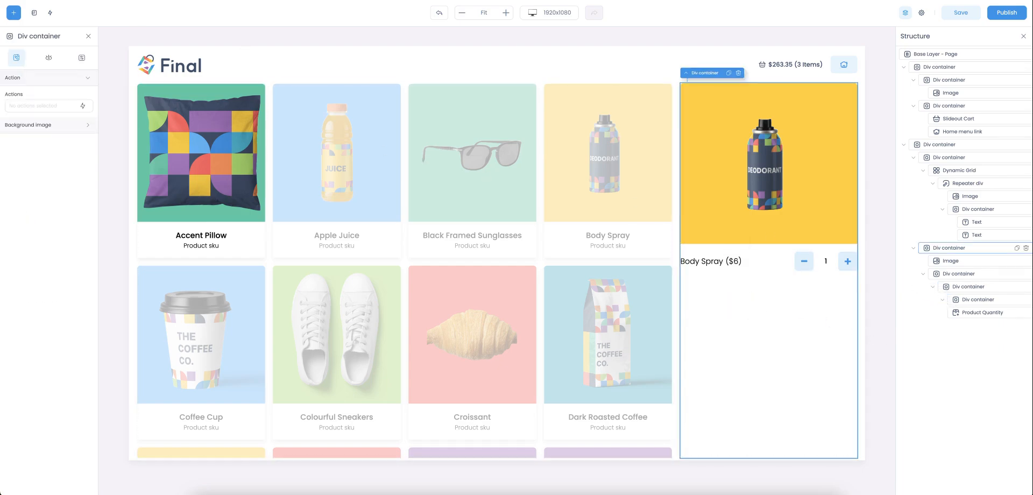
left_click(14, 13)
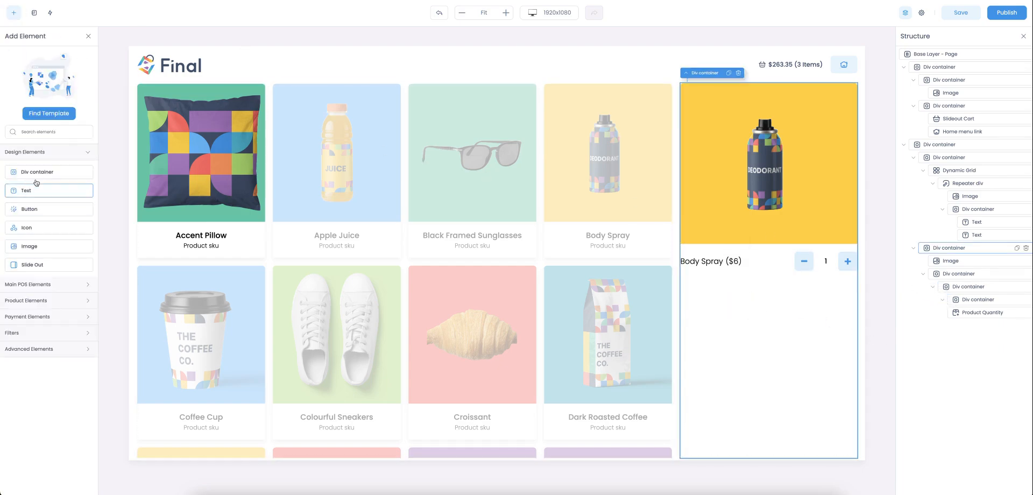
left_click(20, 286)
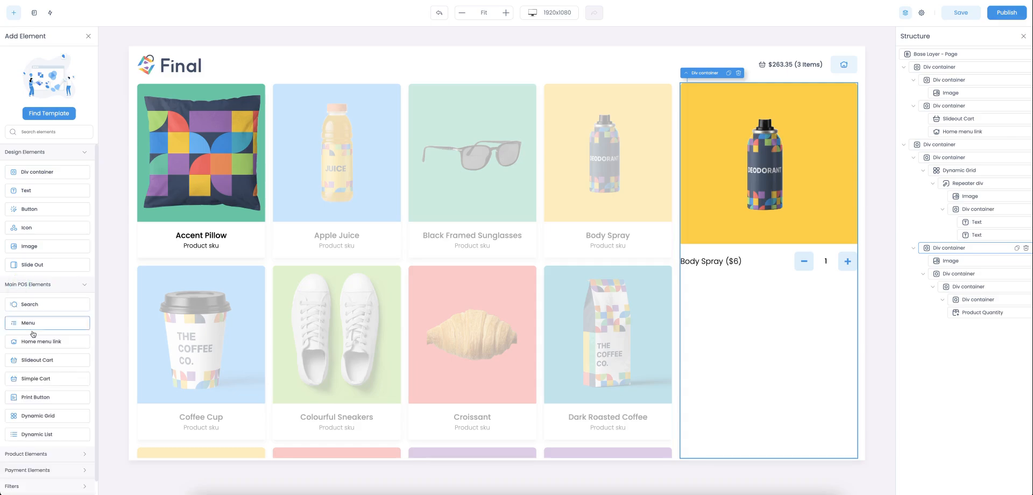
left_click(27, 454)
scroll(40, 443, "down", 2)
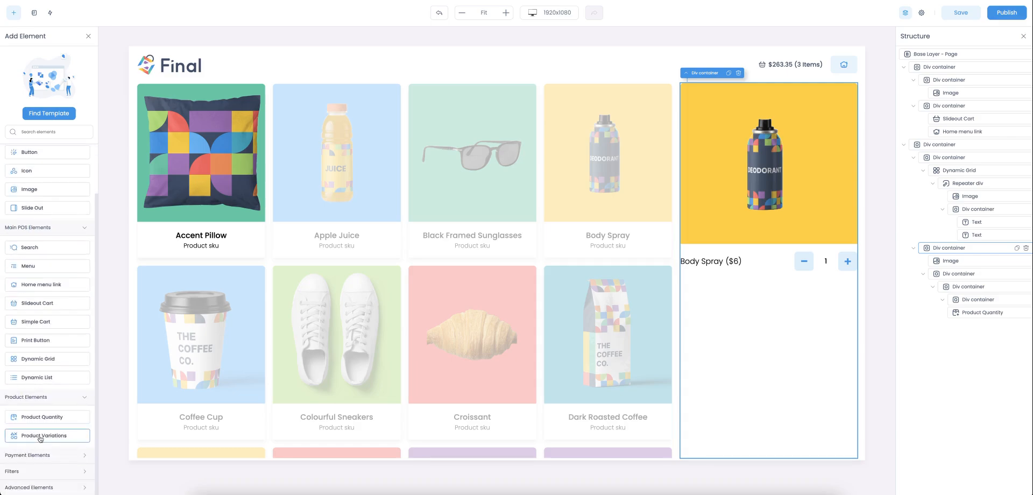
left_click_drag(35, 434, 821, 308)
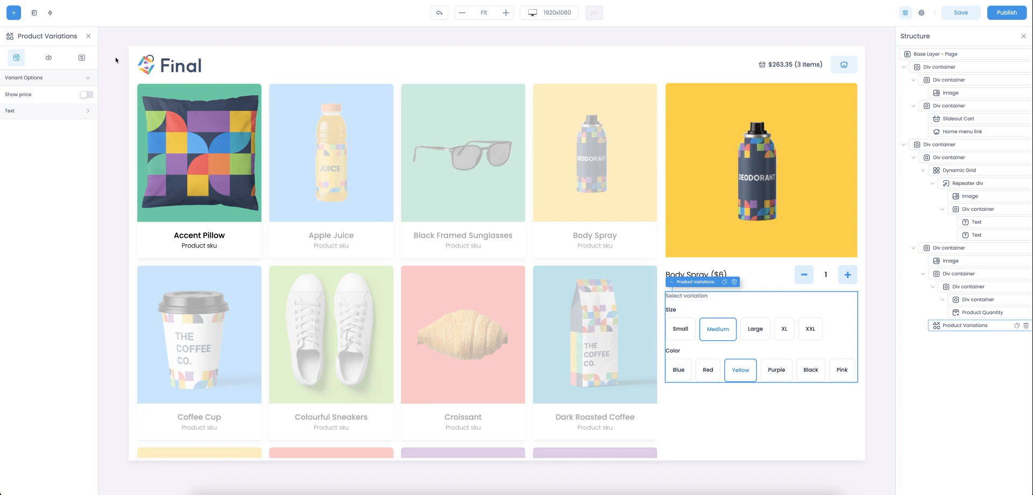
Step: Set the width of the Product Variations element's variant grid to 400 px
left_click(49, 58)
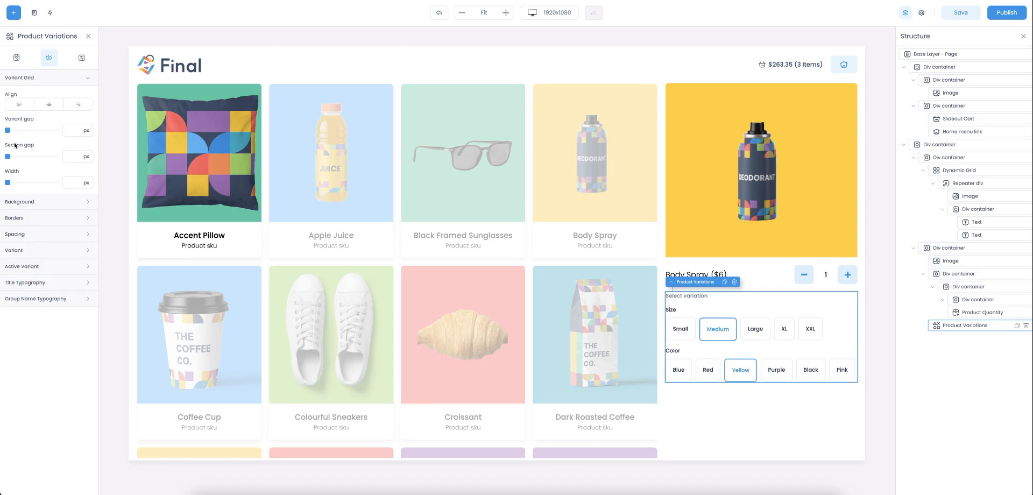
left_click(67, 182)
type("400")
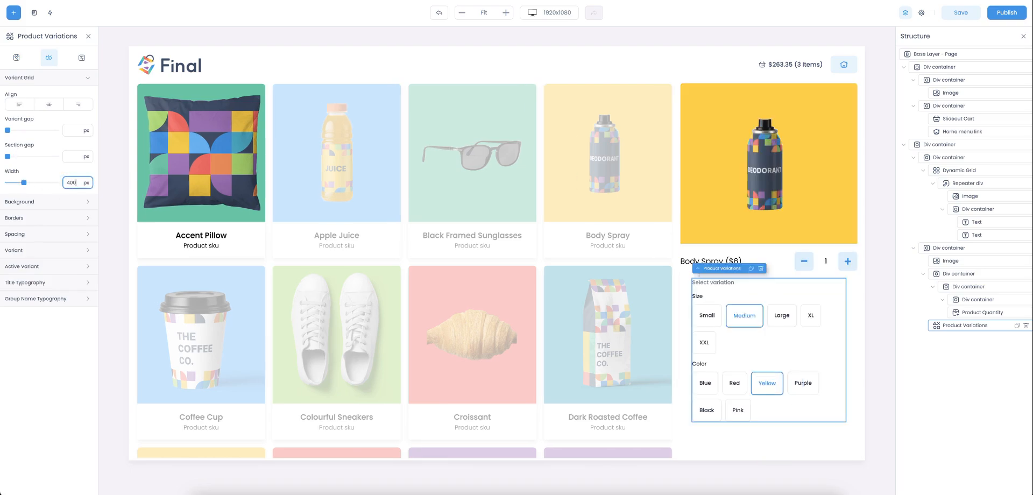
Step: Collapse the name and quantity row in the structure and left-align the contents of the product detail column
left_click(952, 274)
left_click(950, 261)
left_click(948, 250)
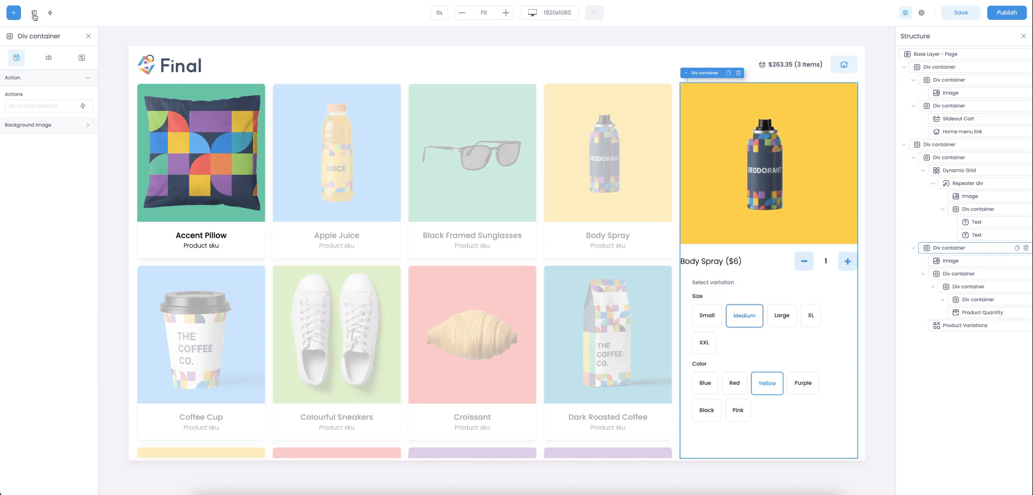
left_click(958, 325)
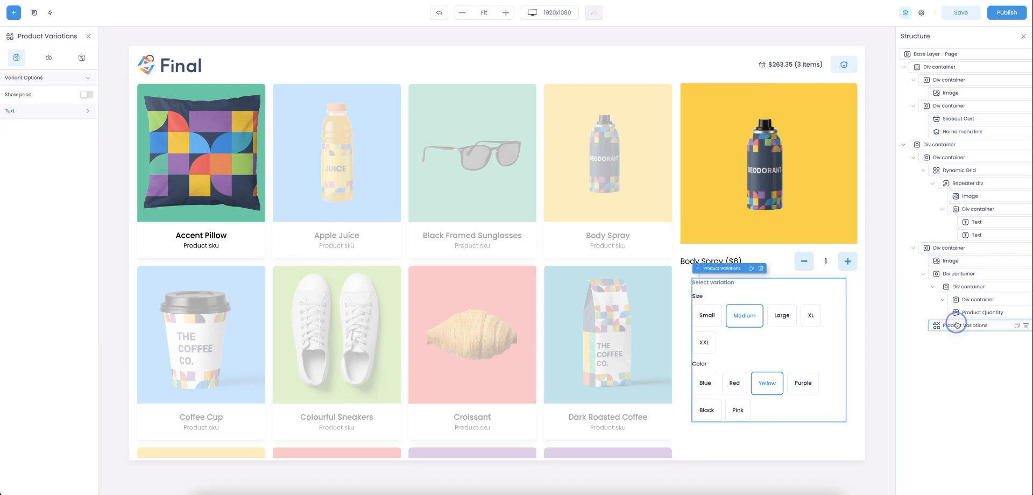
left_click(944, 275)
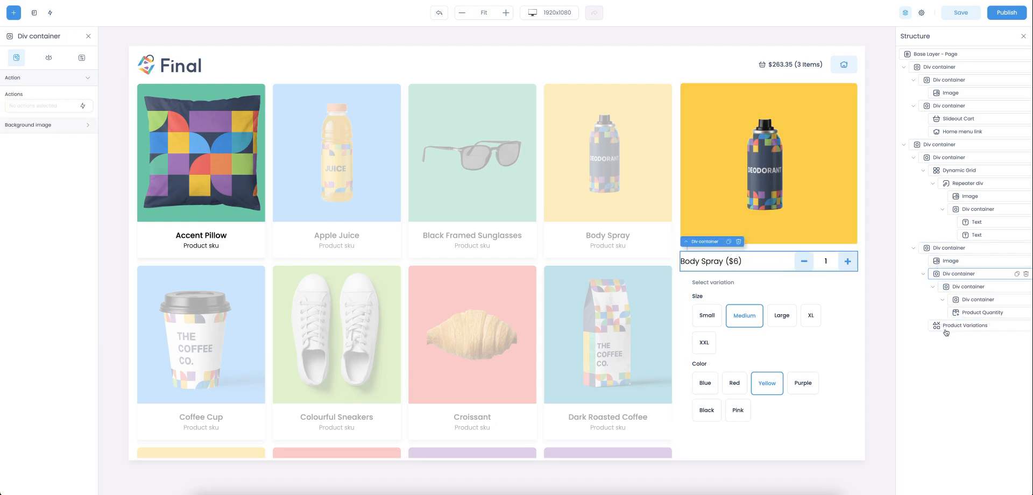
left_click(924, 274)
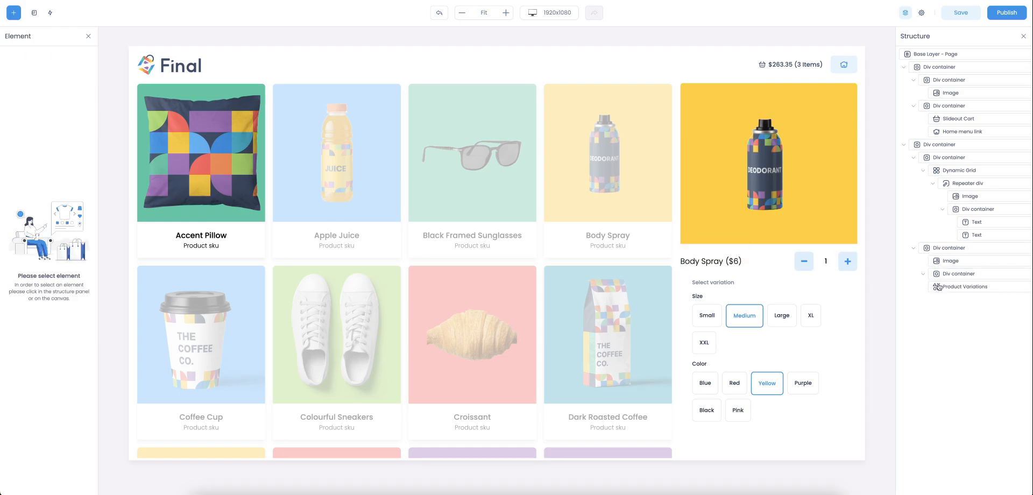
left_click(937, 288)
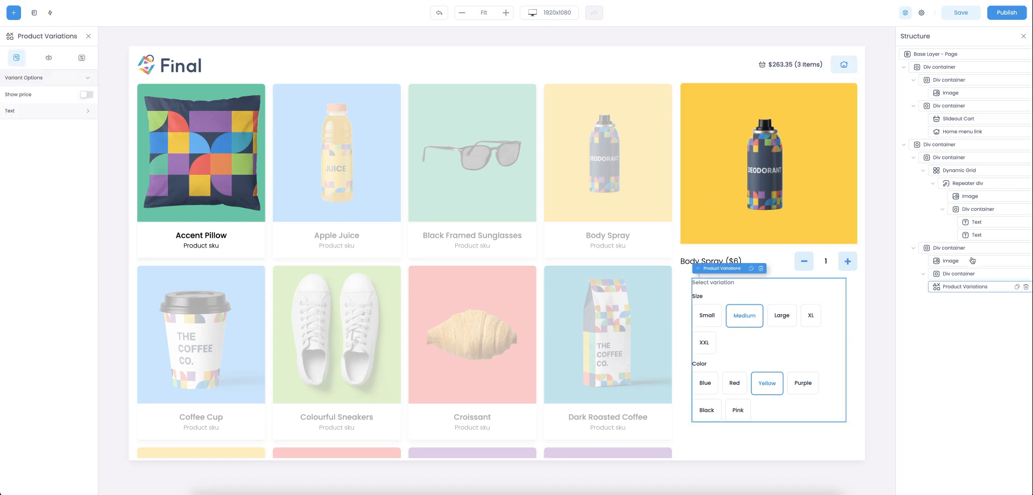
left_click(951, 260)
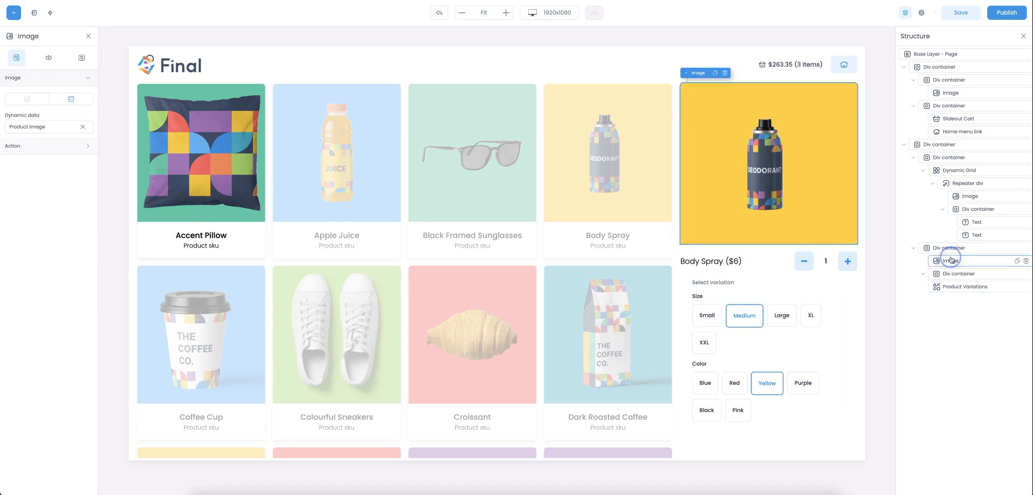
left_click(951, 248)
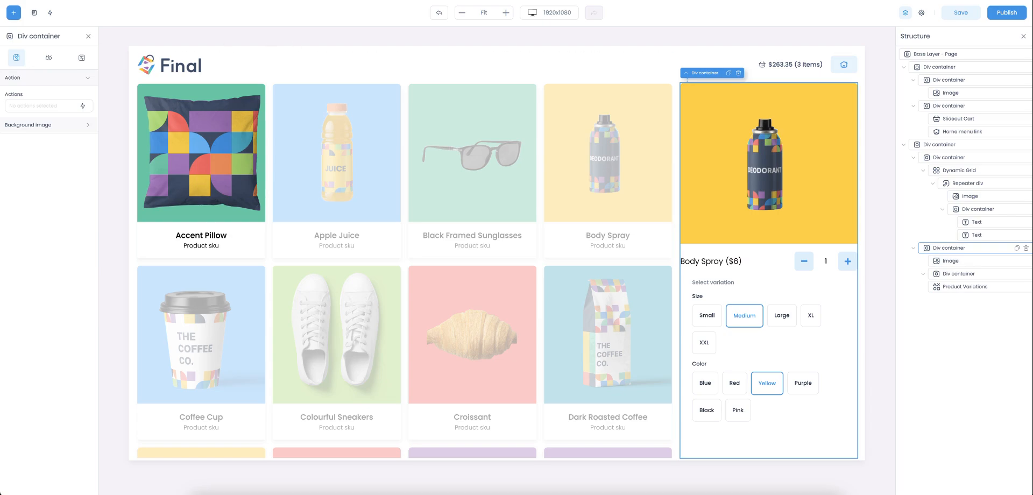
left_click(48, 58)
left_click(20, 138)
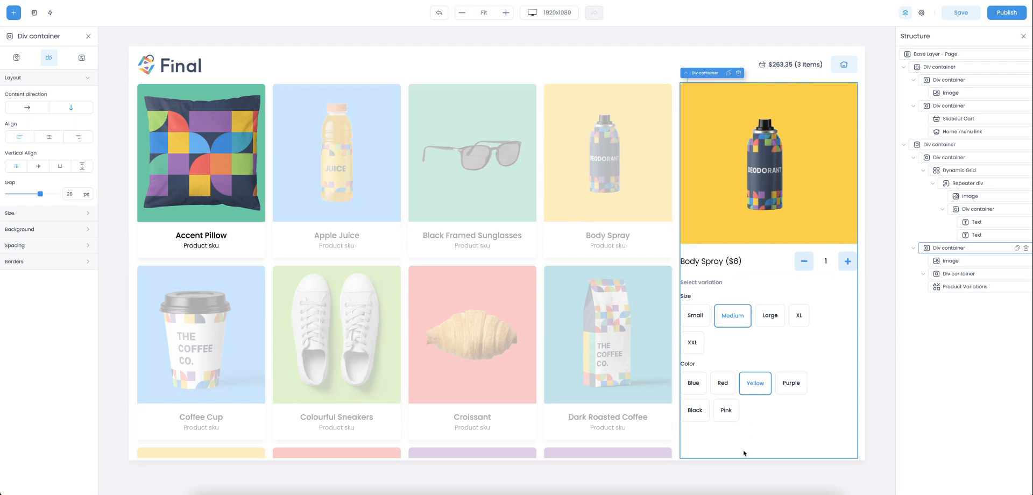
left_click(821, 291)
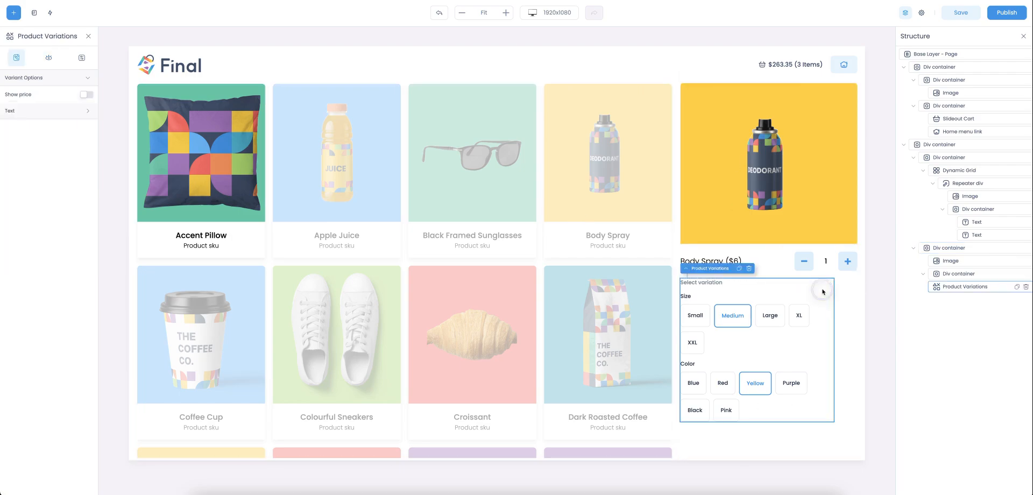
left_click(860, 305)
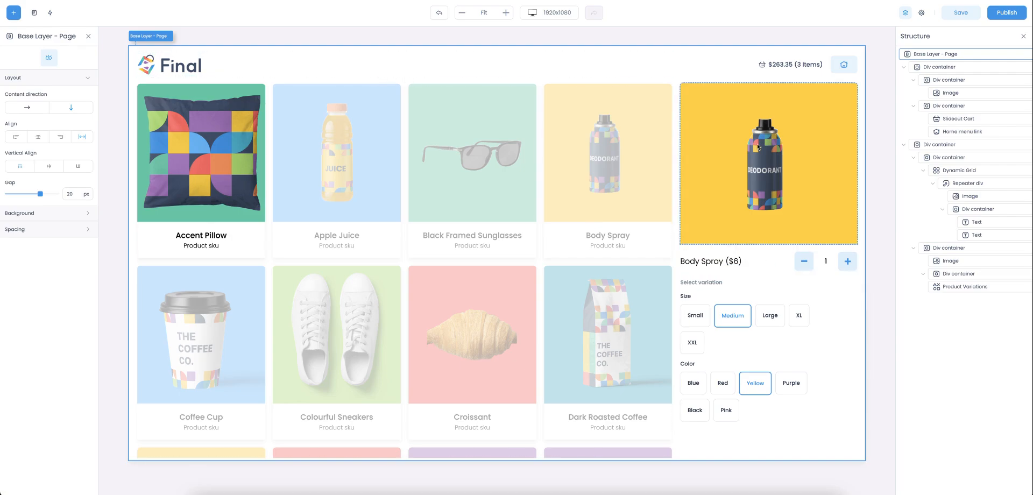
left_click(833, 327)
left_click(843, 327)
left_click(34, 13)
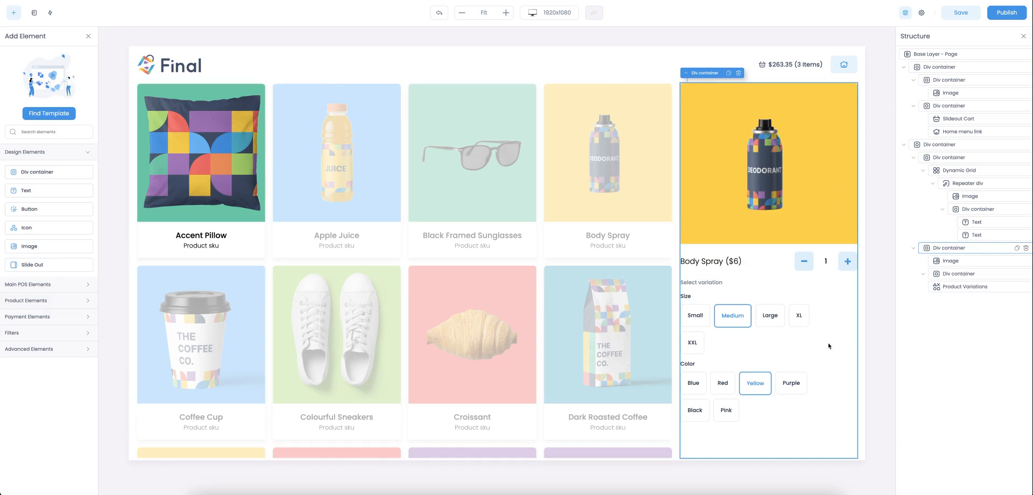
left_click(790, 377)
Step: Set the background color of the product detail column's Div container to Background blue
left_click(787, 442)
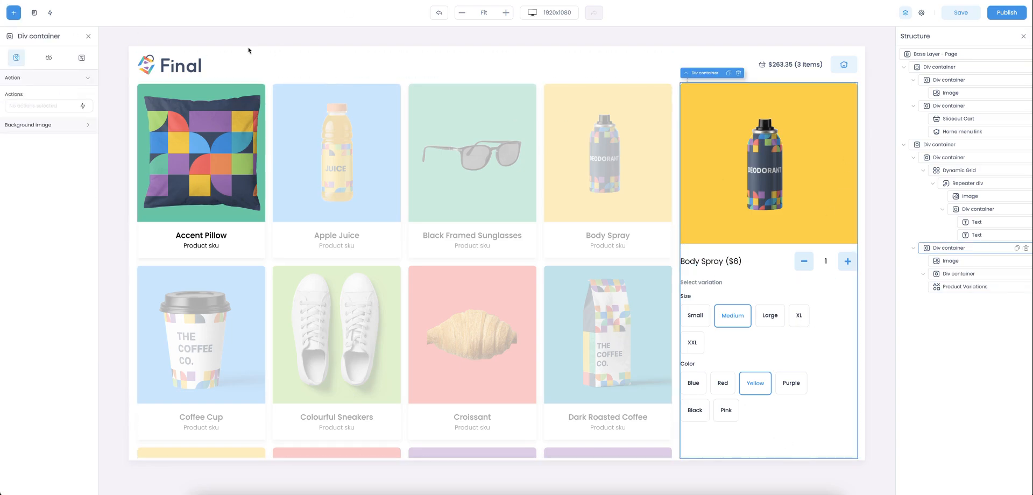
left_click(48, 58)
left_click(23, 231)
left_click(39, 257)
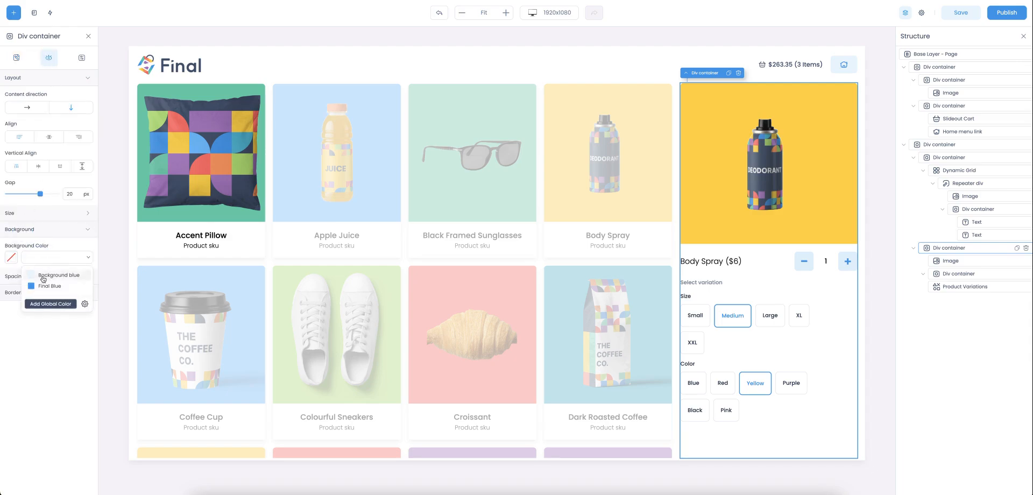
left_click(43, 277)
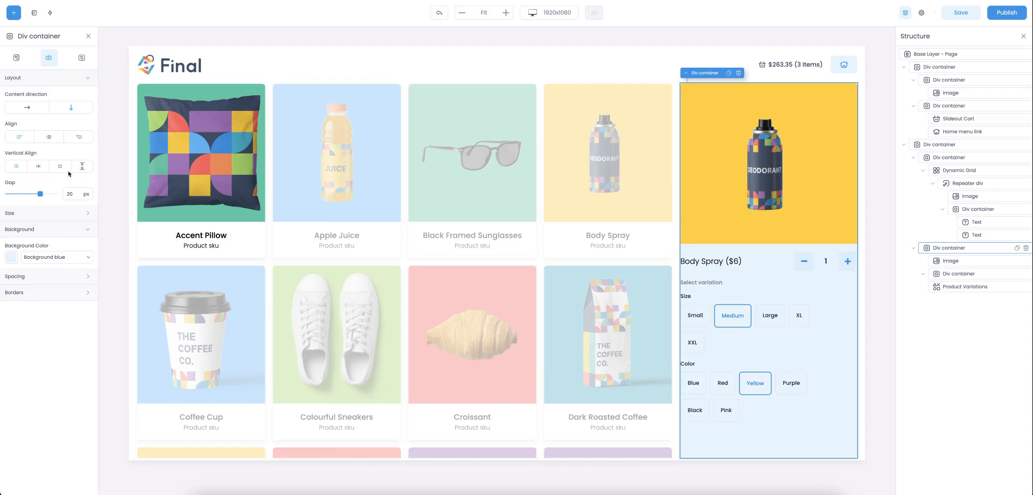
Step: Round all corners of the product detail column with a border radius of 8 px
left_click(16, 293)
left_click(23, 320)
type("8")
left_click(47, 354)
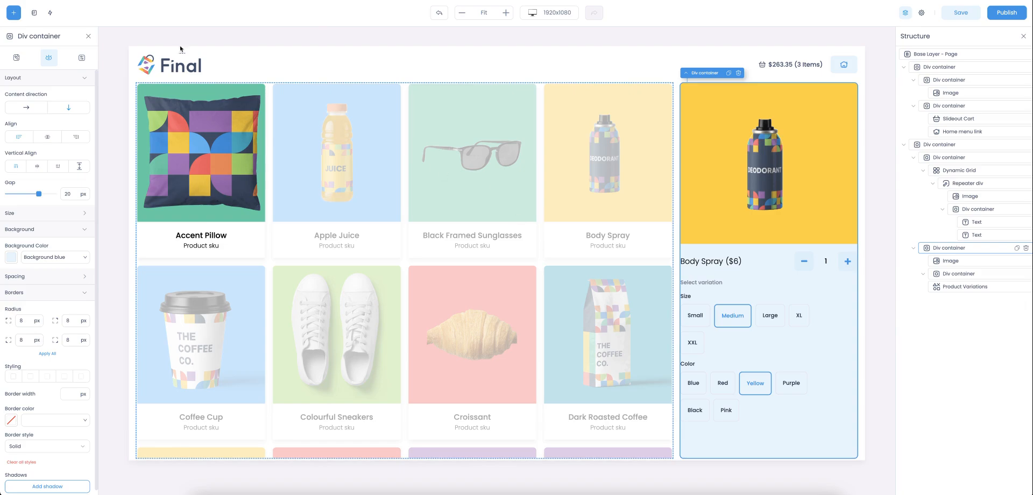
Step: Add a Button below the product variations and create a new action from scratch named "Add to cart"
left_click(13, 13)
left_click_drag(28, 209, 727, 418)
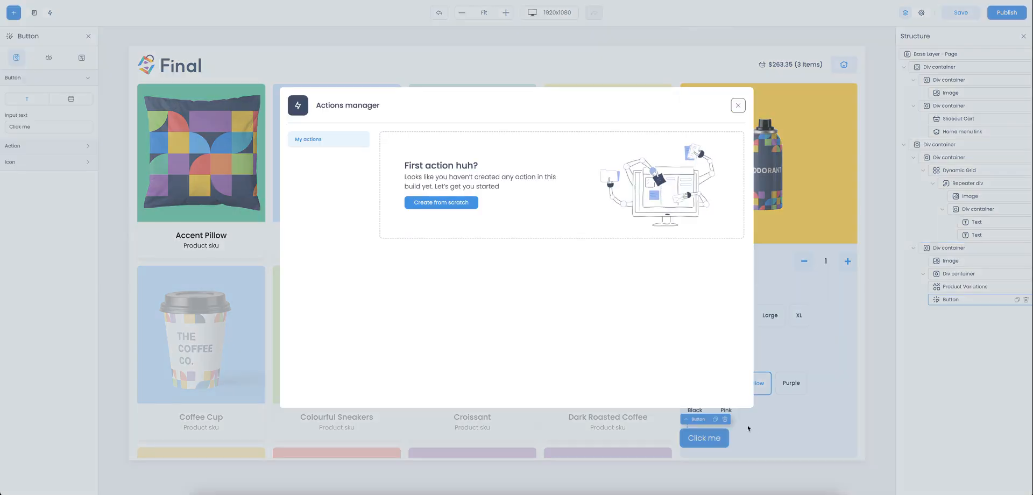
left_click(424, 207)
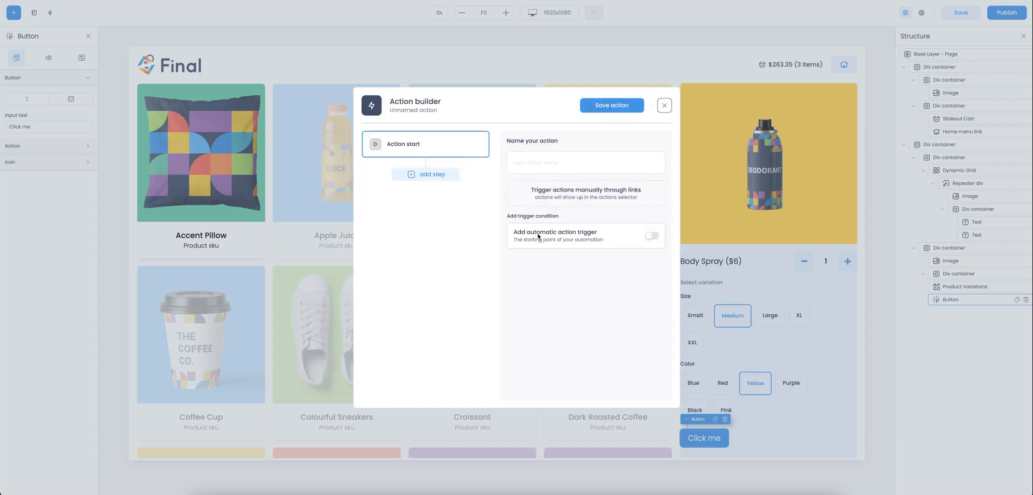
left_click(535, 161)
type("Add to cart")
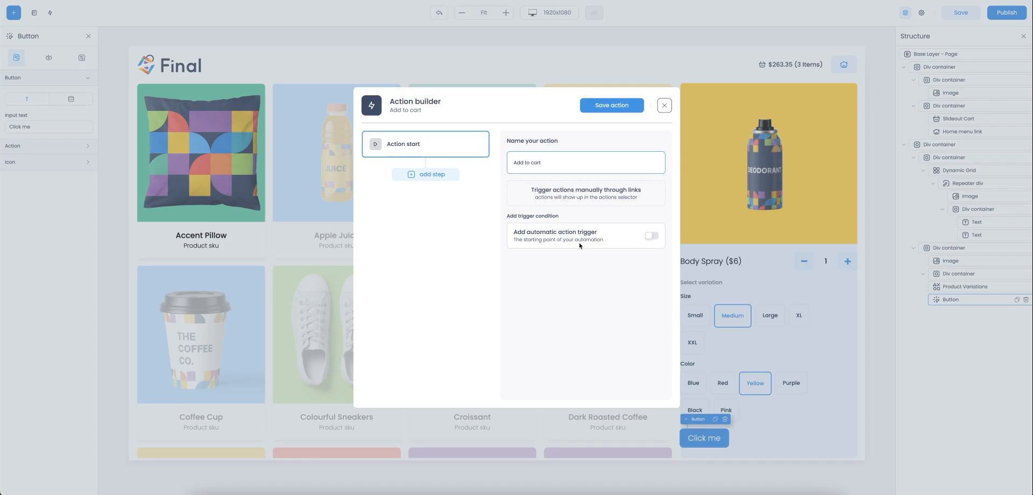
Step: Add a step with the Add product to cart function to the action and save the action
left_click(429, 176)
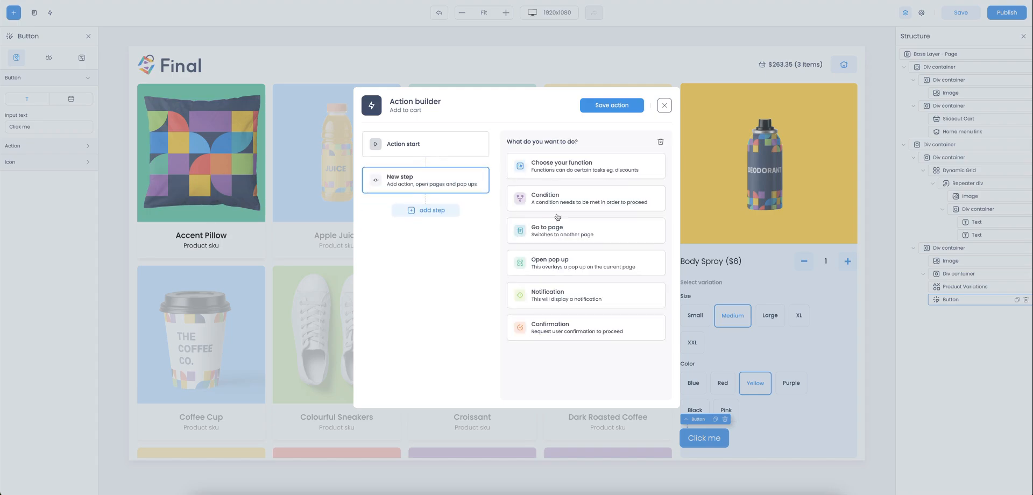
left_click(553, 169)
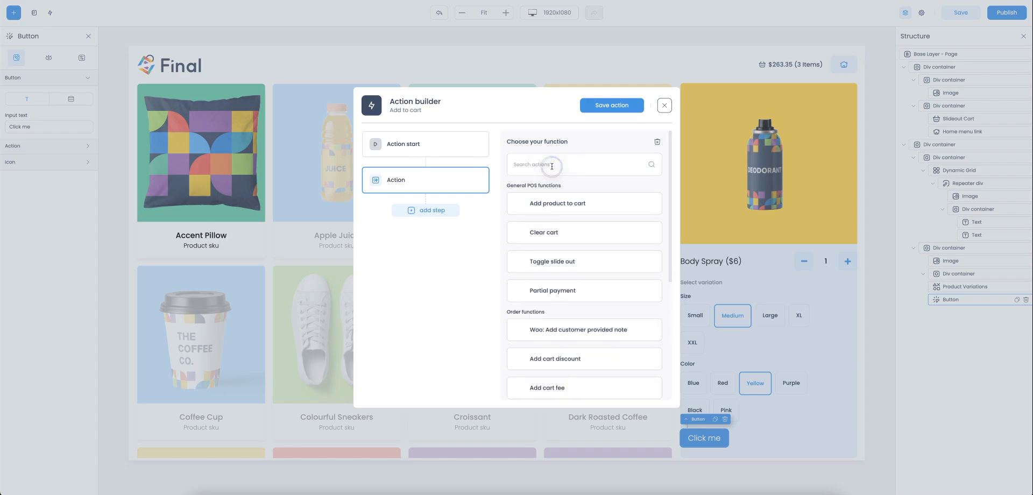
left_click(549, 205)
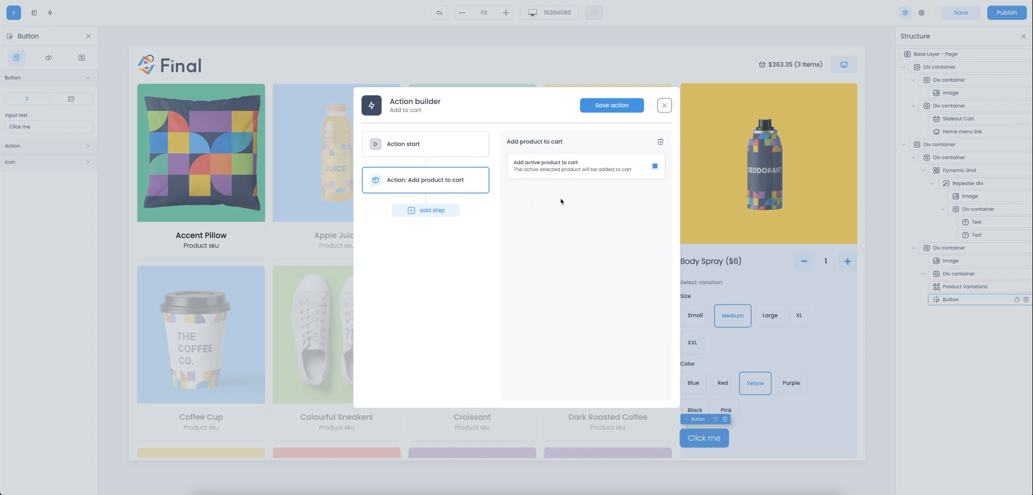
left_click(612, 106)
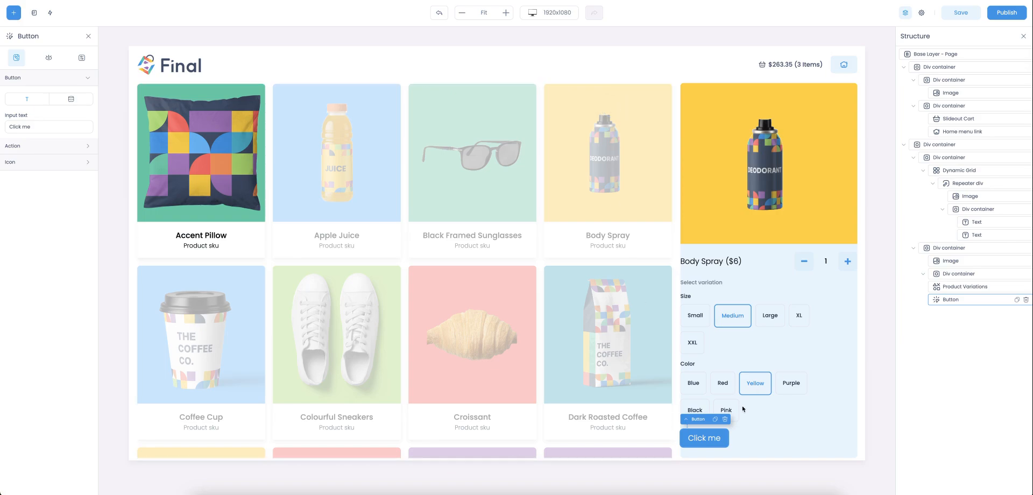
Step: Set the button's width to 100 %
left_click(47, 57)
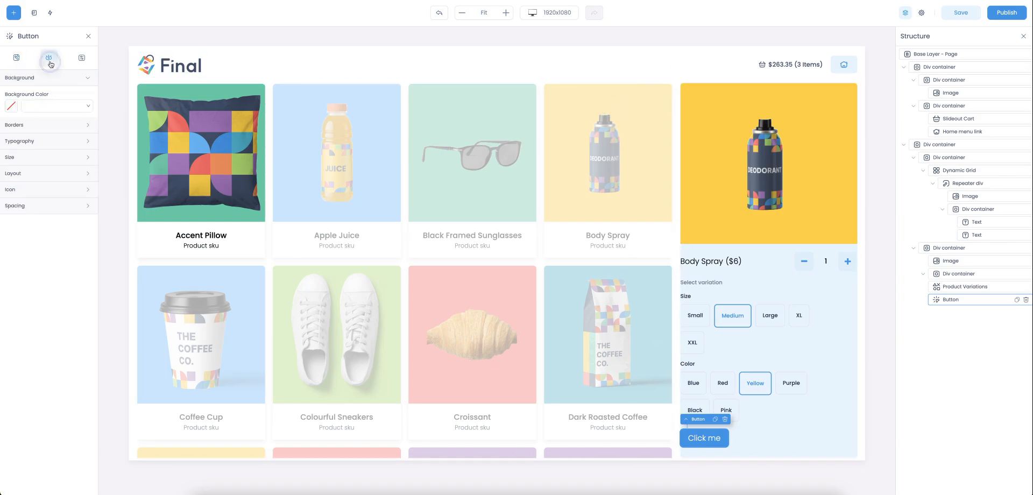
left_click(24, 161)
left_click(86, 206)
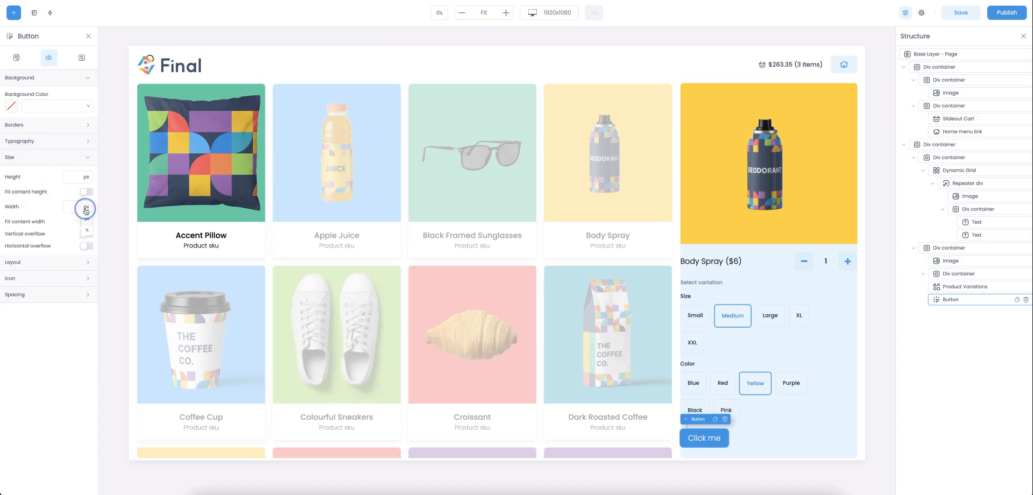
left_click(85, 231)
left_click(71, 206)
type("100")
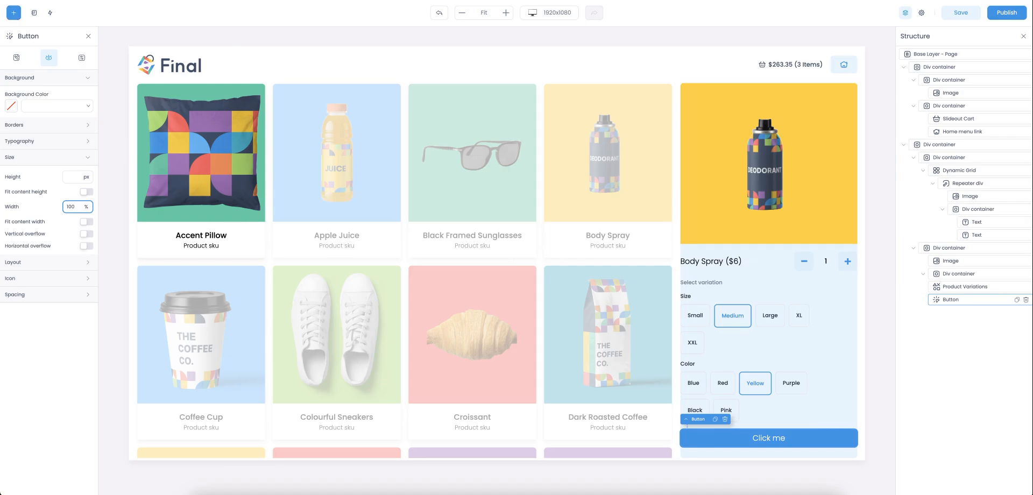
Step: Add a Div container at the end of the product detail column and move the button into it
left_click(14, 11)
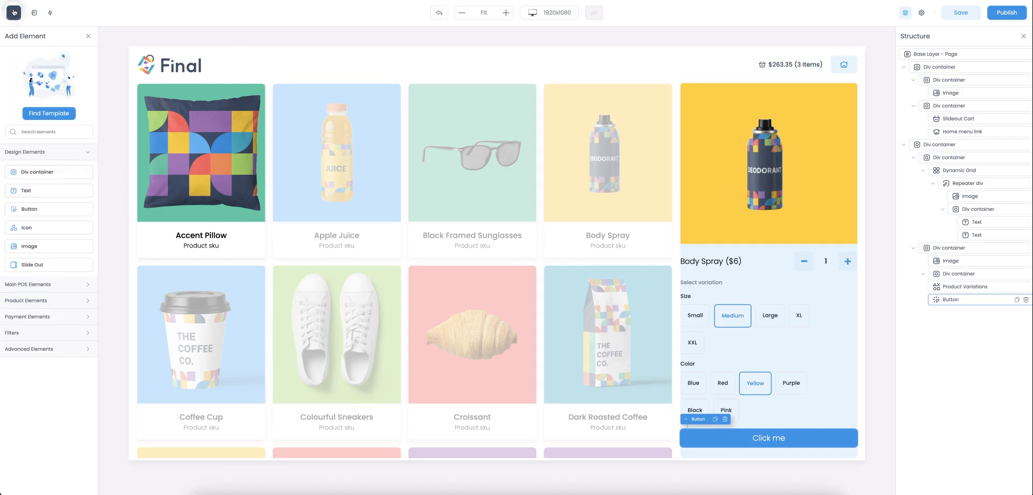
left_click(37, 173)
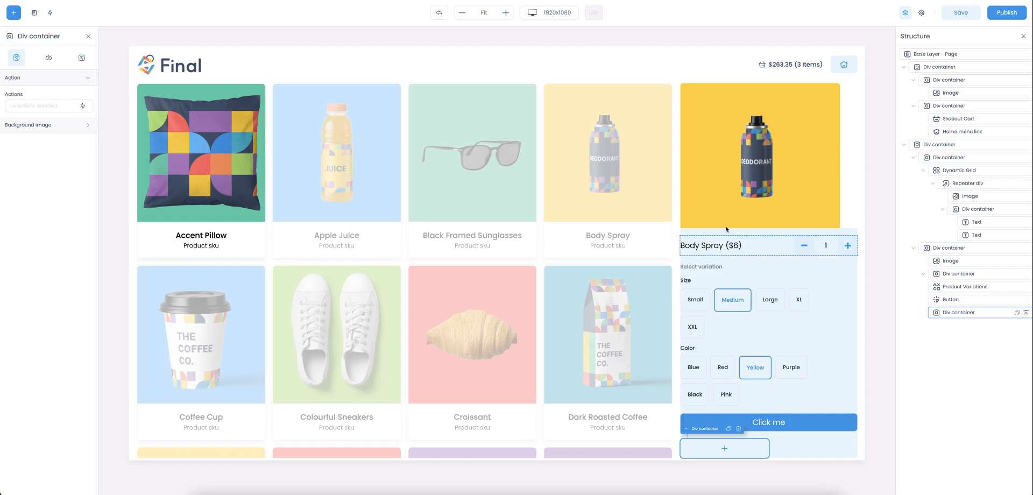
left_click_drag(784, 425, 763, 451)
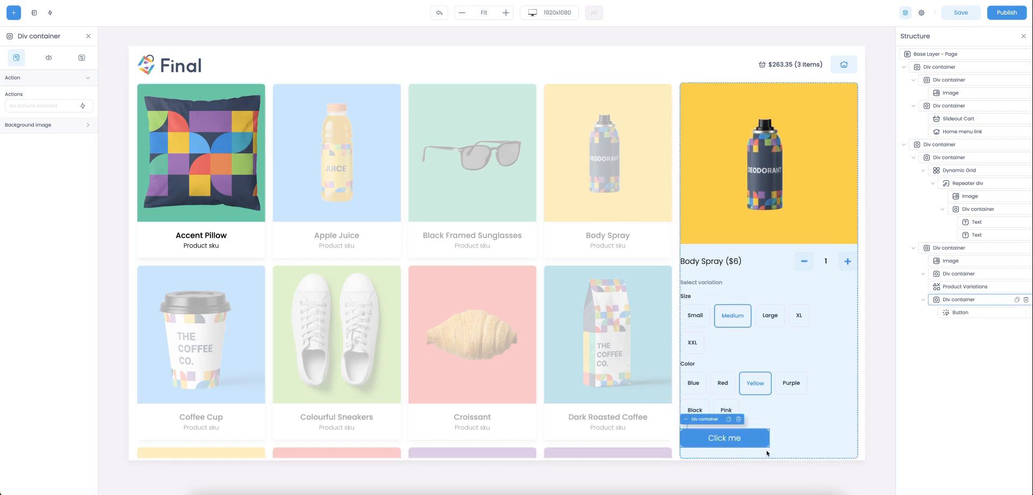
Step: Set the width of the Div container holding the button to 100 %
left_click(958, 304)
left_click(980, 304)
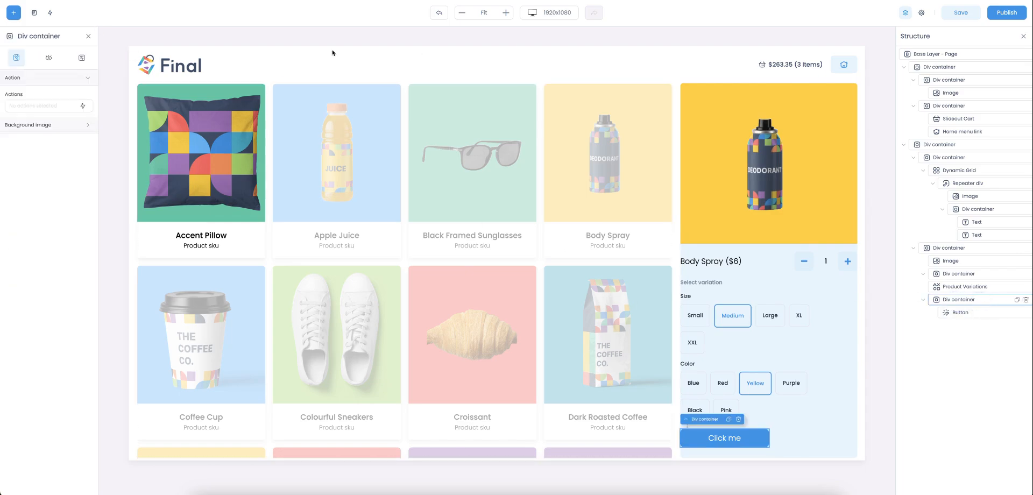
left_click(48, 57)
left_click(25, 214)
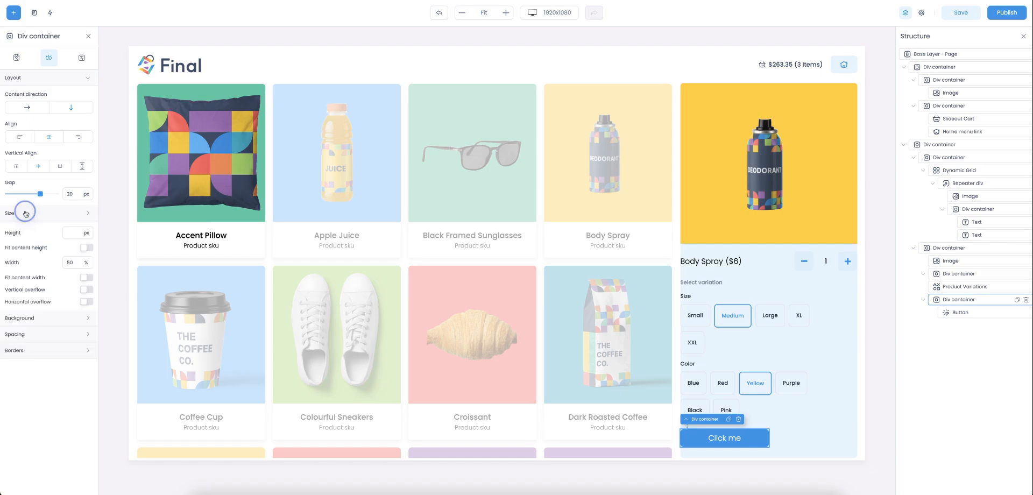
left_click(71, 262)
type("100")
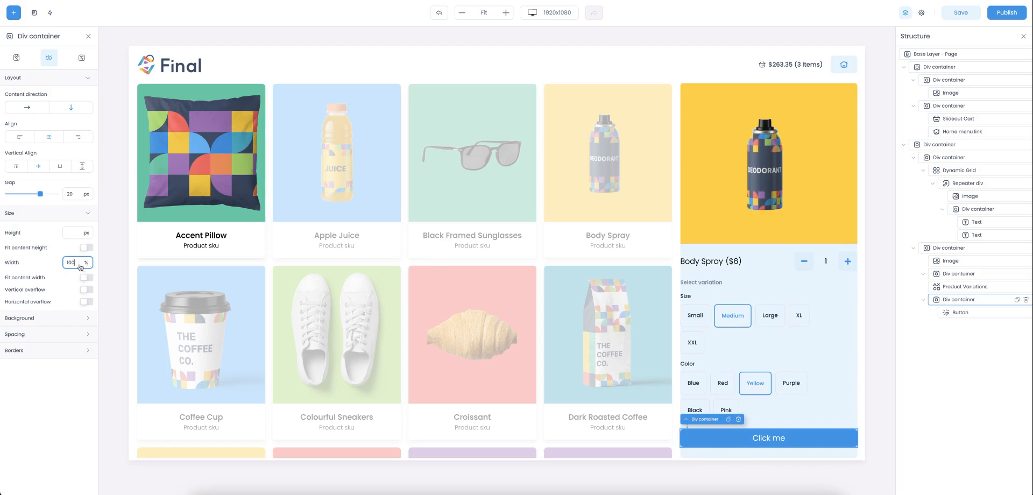
Step: Move the Product Variations element and the name and quantity row into the button's Div container, with the row first and the button last
left_click_drag(970, 289, 968, 303)
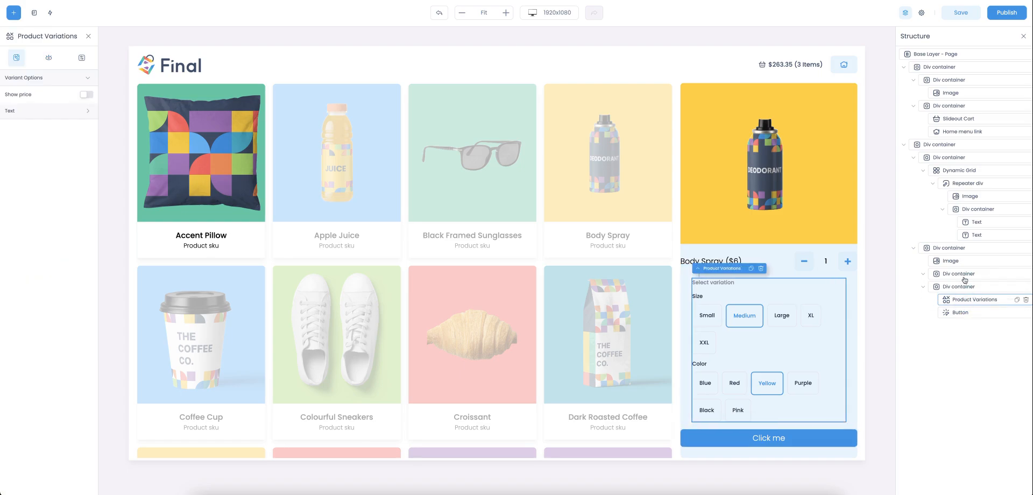
left_click_drag(953, 273, 960, 295)
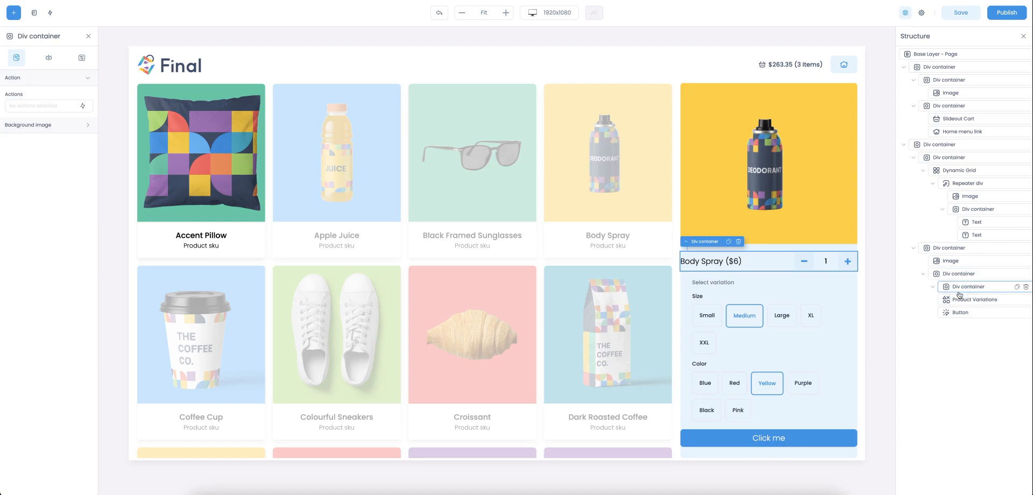
Step: Set the left and right padding of the Div container holding the product details and button to 20 px each
left_click(950, 261)
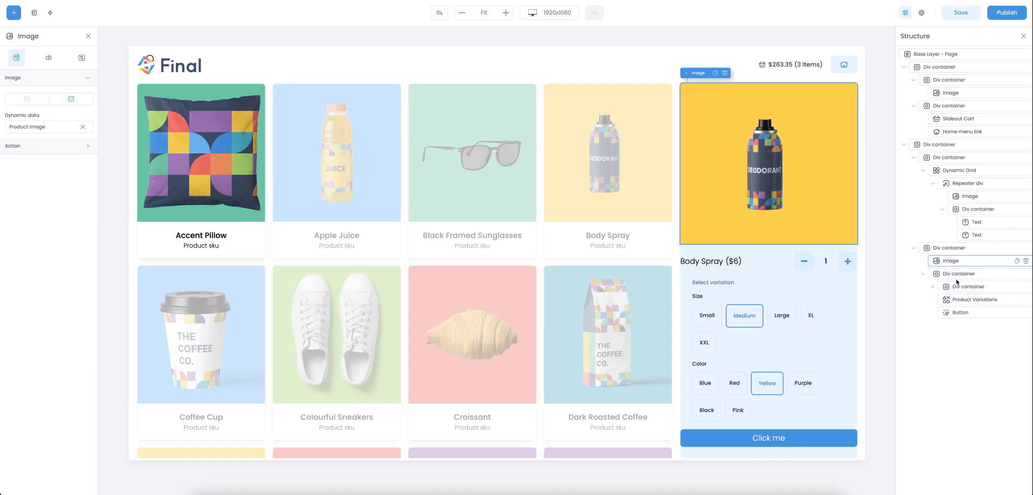
left_click(956, 274)
left_click(49, 58)
left_click(29, 246)
left_click(31, 290)
type("20")
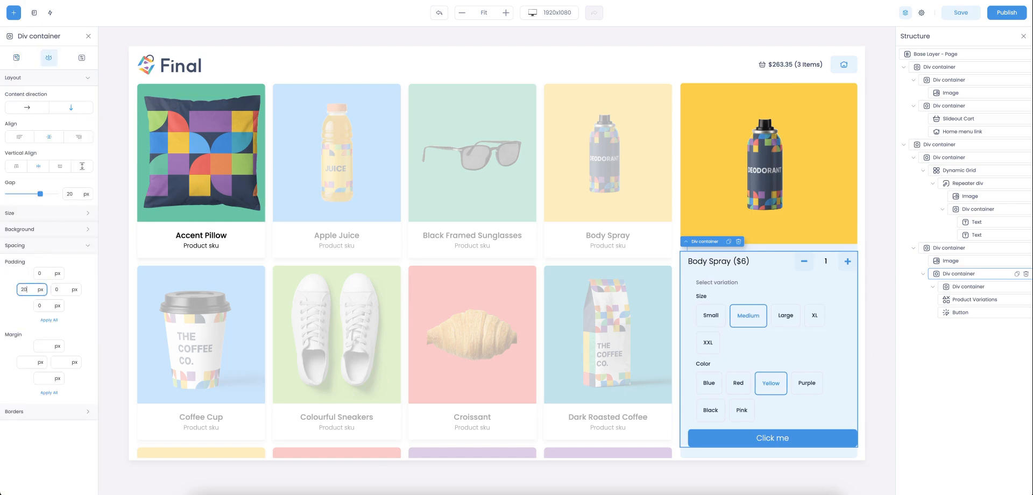
left_click(67, 290)
type("20")
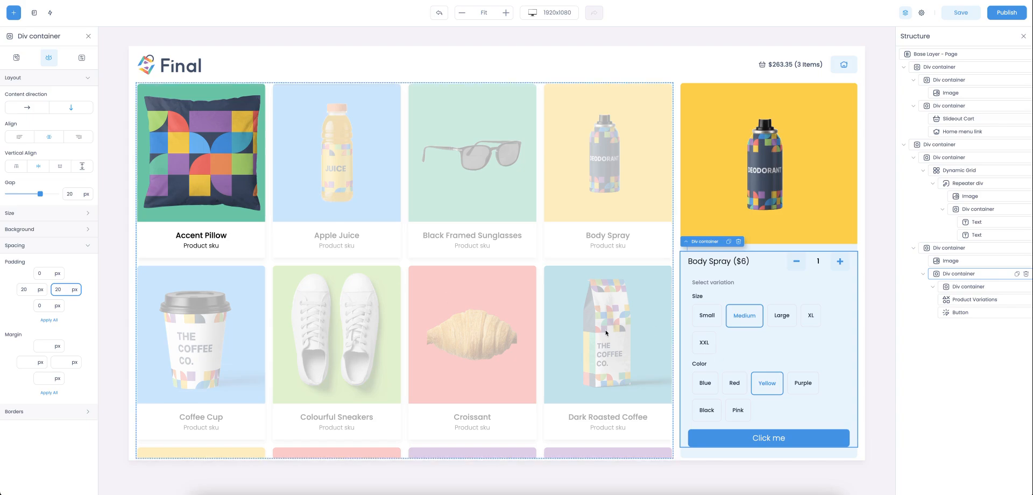
left_click(827, 454)
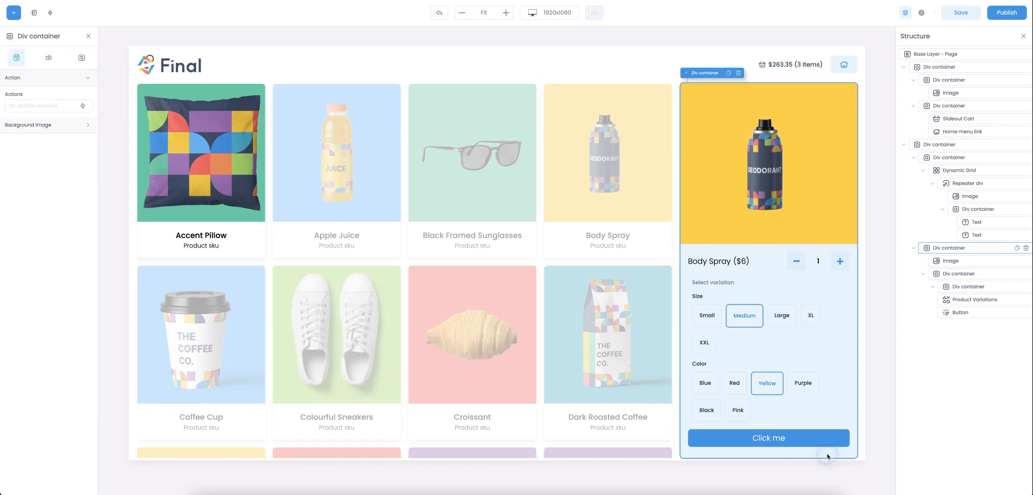
left_click(927, 275)
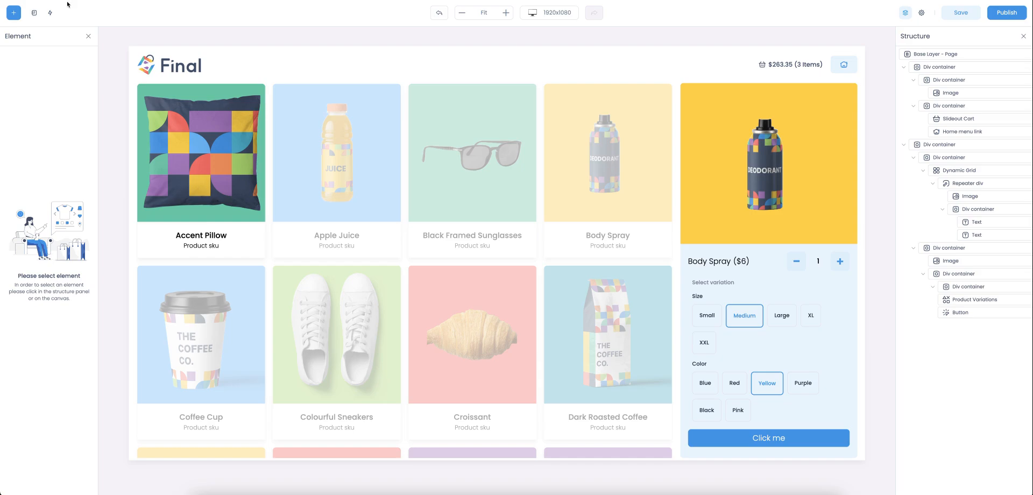
Step: Add a Cash Button payment element at the end of the product detail column, below the inner Div container
left_click(13, 12)
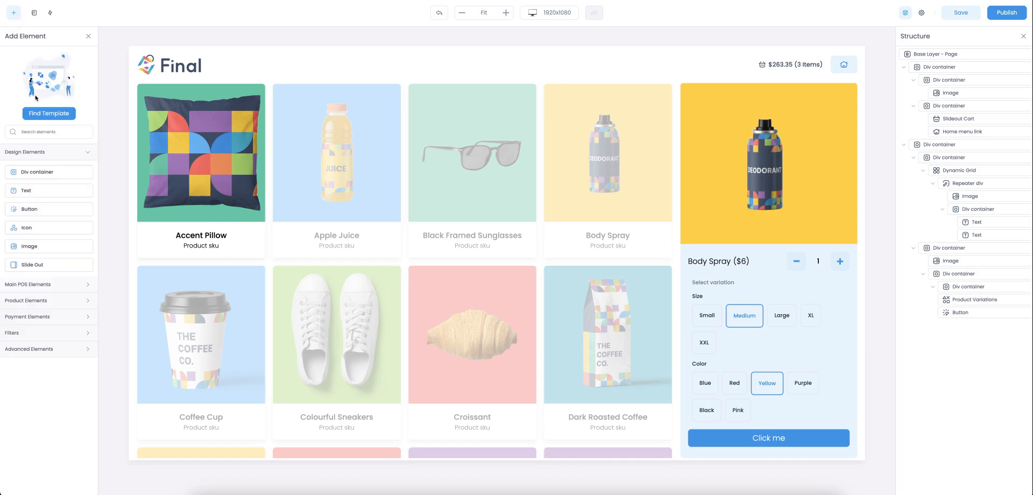
left_click(31, 318)
left_click_drag(34, 337, 734, 461)
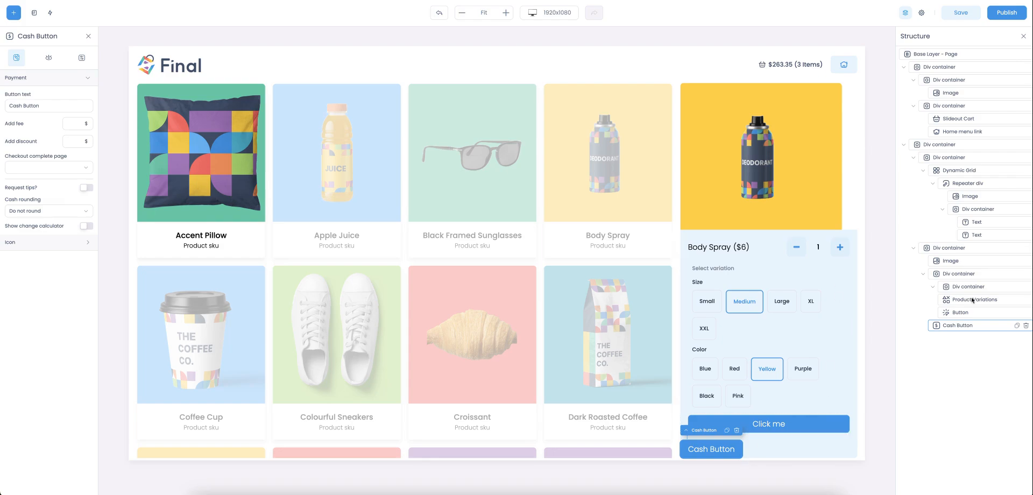
Step: Set the opacity of the outer product detail column's background color to 0%
left_click(947, 251)
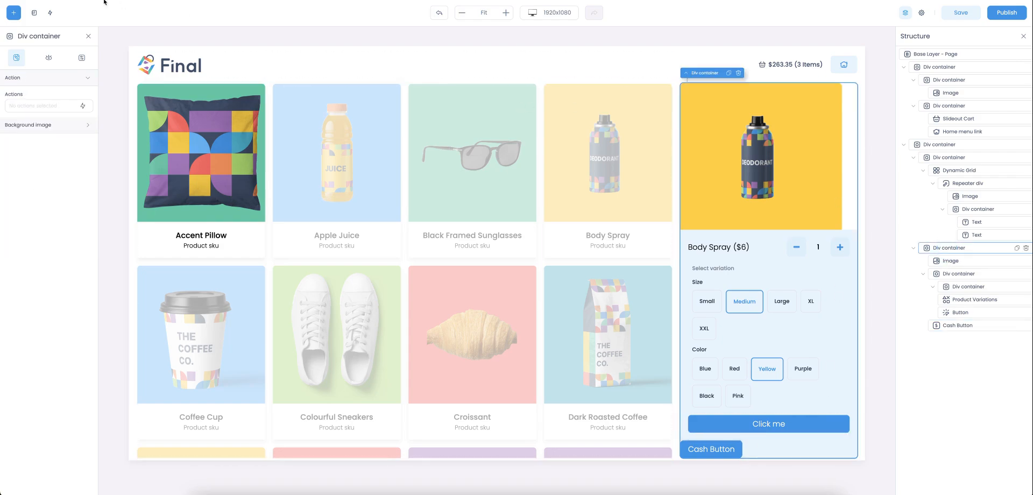
left_click(48, 59)
left_click(24, 230)
left_click(11, 257)
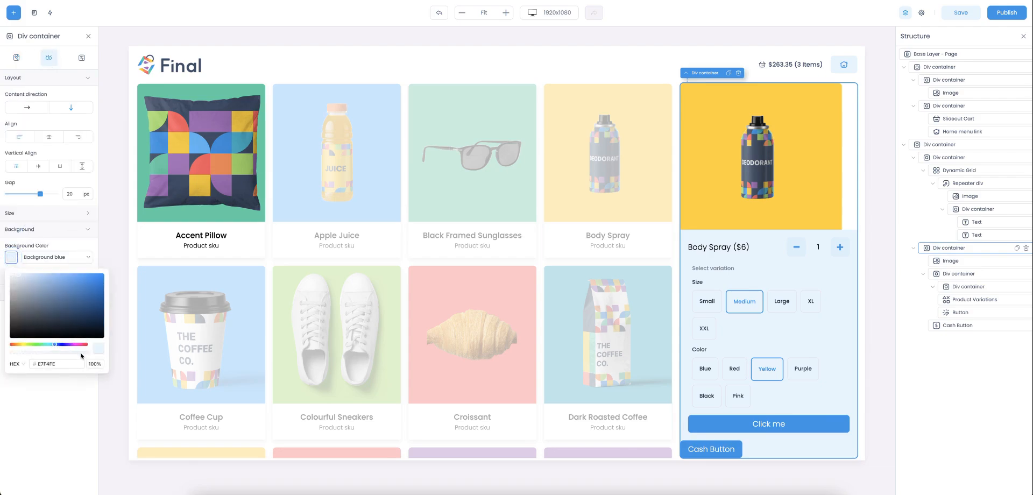
left_click_drag(63, 365, 7, 352)
key("BackSpace")
left_click(91, 364)
key("BackSpace")
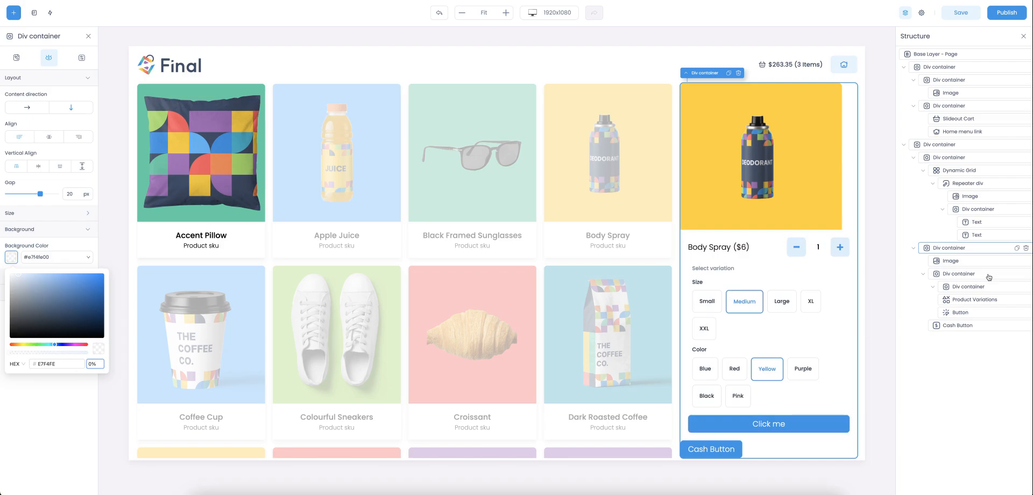
Step: Apply the global color Background blue to the inner Div container and collapse that container in the structure tree
left_click(951, 275)
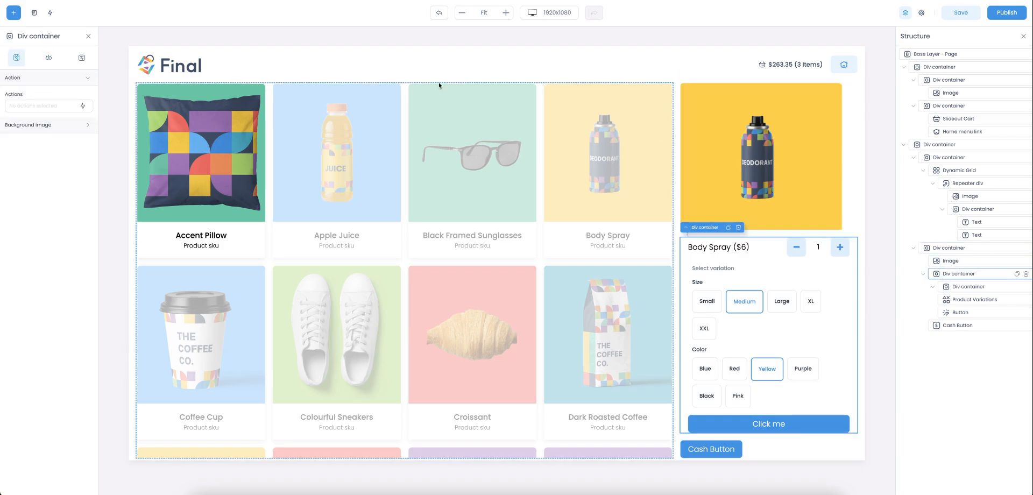
left_click(47, 59)
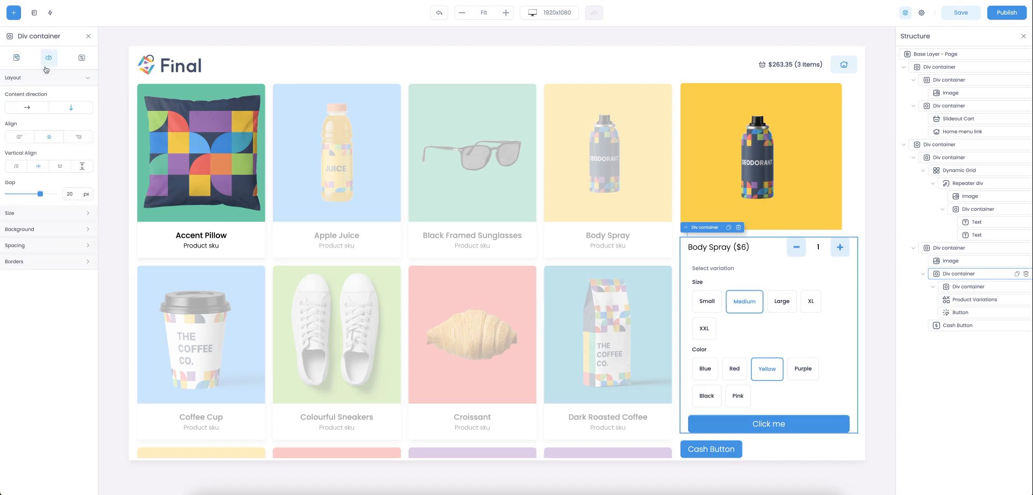
left_click(32, 231)
left_click(29, 257)
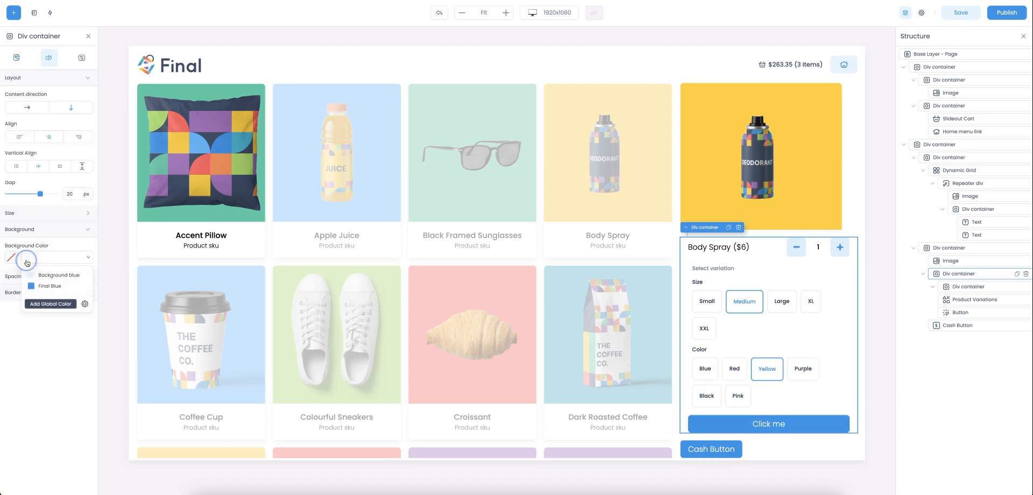
left_click(37, 276)
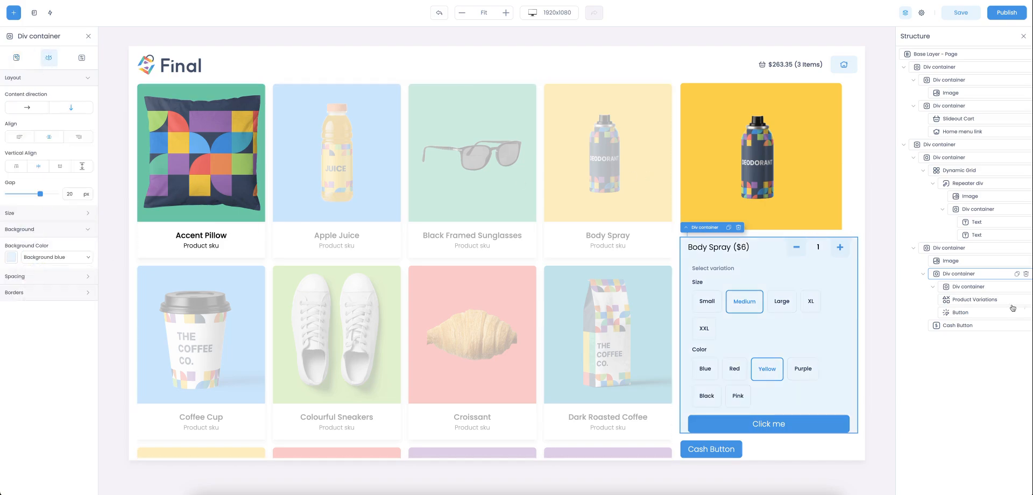
left_click(948, 326)
left_click(925, 275)
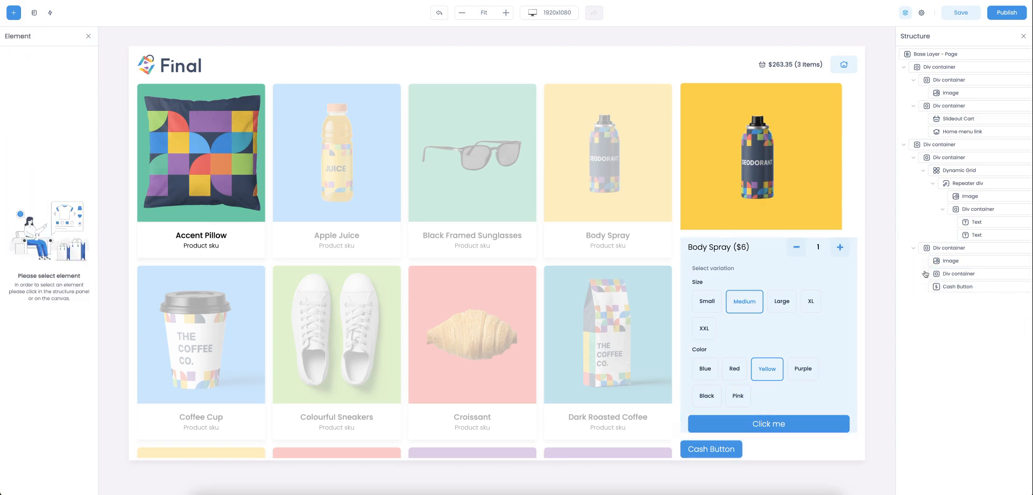
Step: Set the outer product detail column's gap to 0 px
left_click(948, 248)
left_click(49, 57)
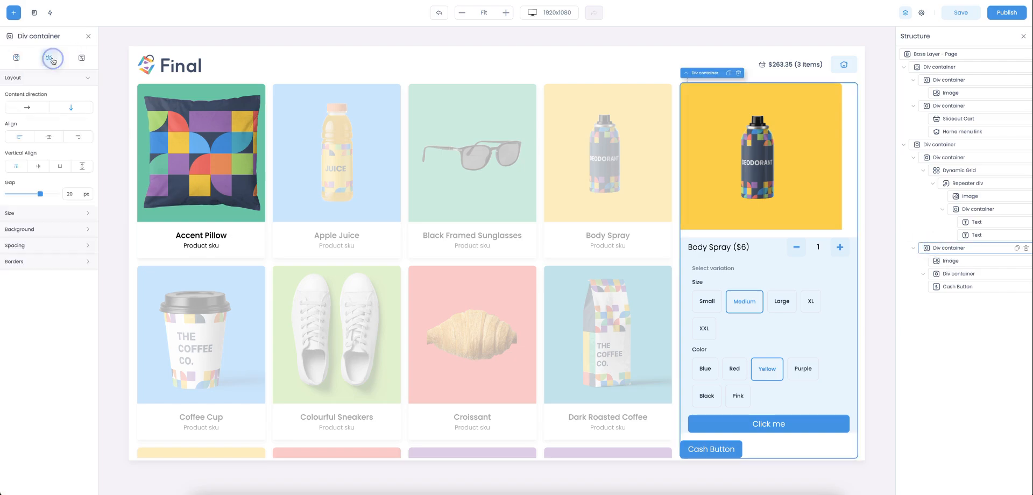
left_click_drag(41, 195, 6, 194)
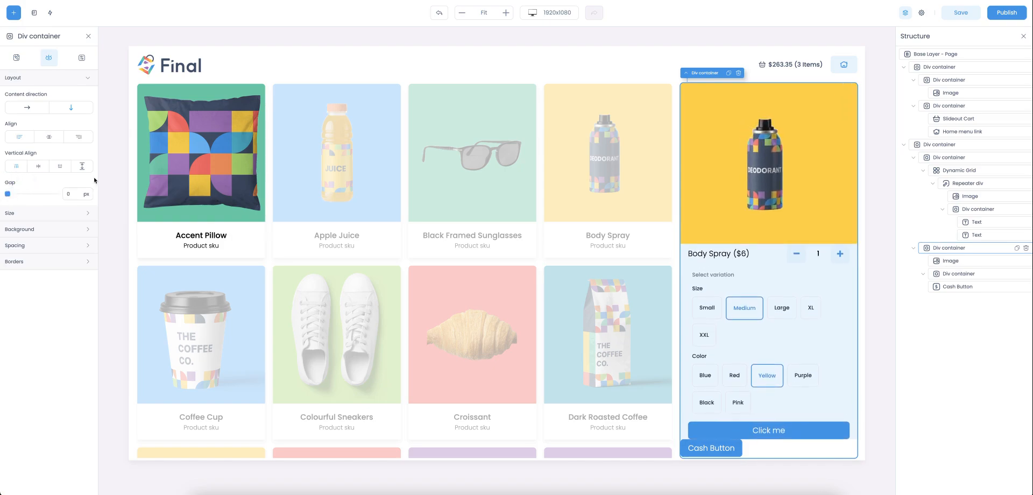
Step: Set the bottom padding of the blue inner Div container to 20 px
left_click(853, 436)
left_click(51, 59)
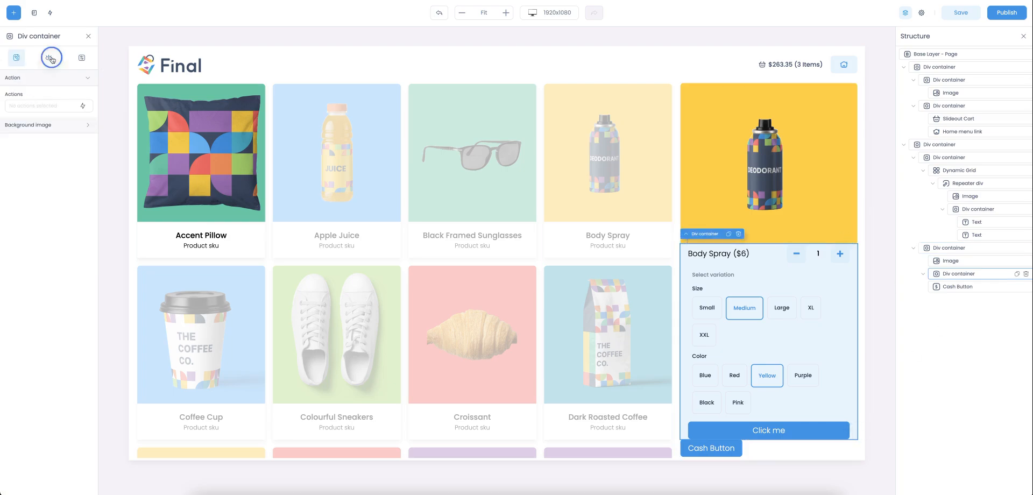
left_click(33, 247)
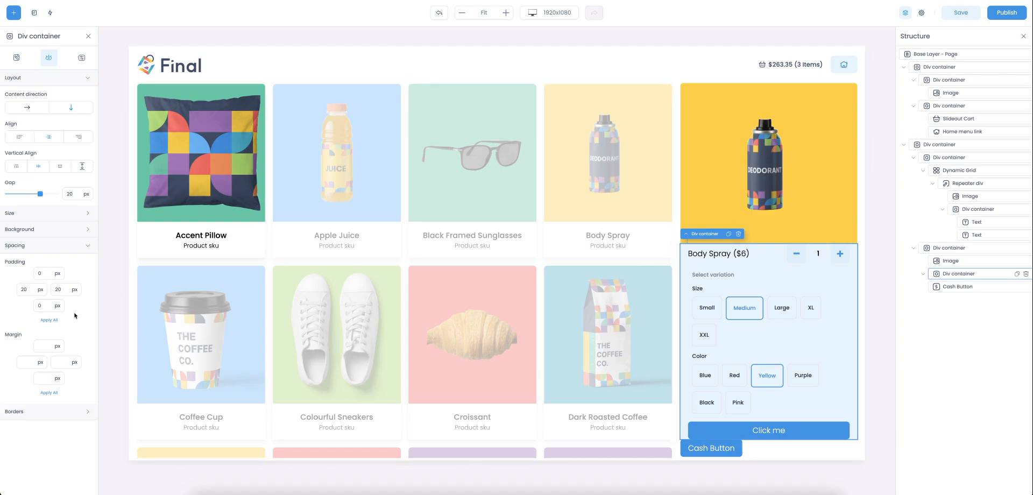
left_click_drag(47, 307, 31, 306)
type("20")
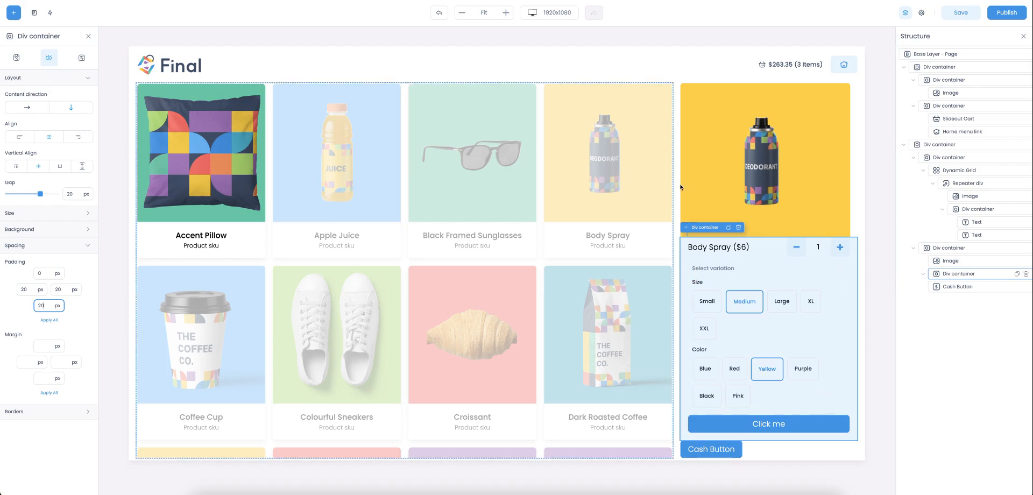
Step: Reduce the gap between the elements inside the blue inner Div container
left_click(729, 299)
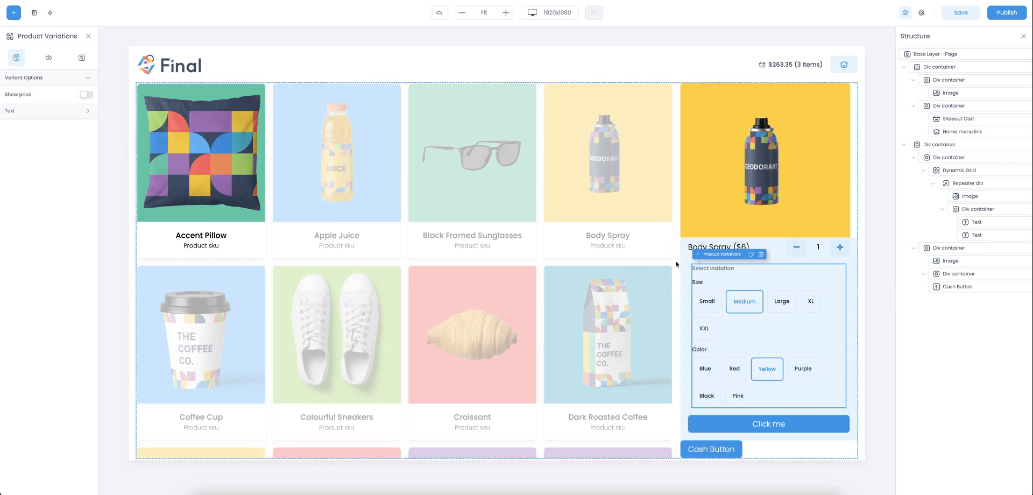
left_click(947, 274)
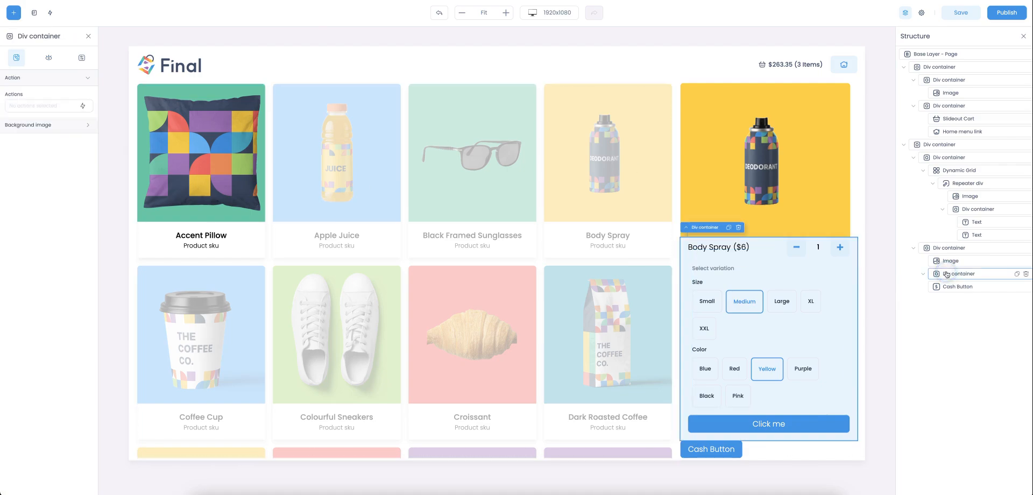
left_click(47, 58)
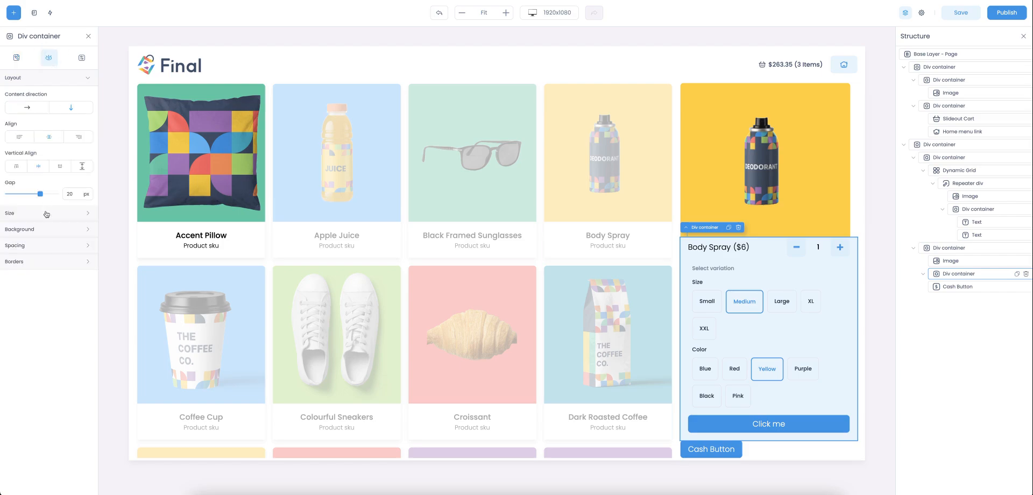
left_click_drag(42, 197, 21, 195)
left_click(764, 446)
Step: Set the Cash Button's width to 50 %
left_click(725, 447)
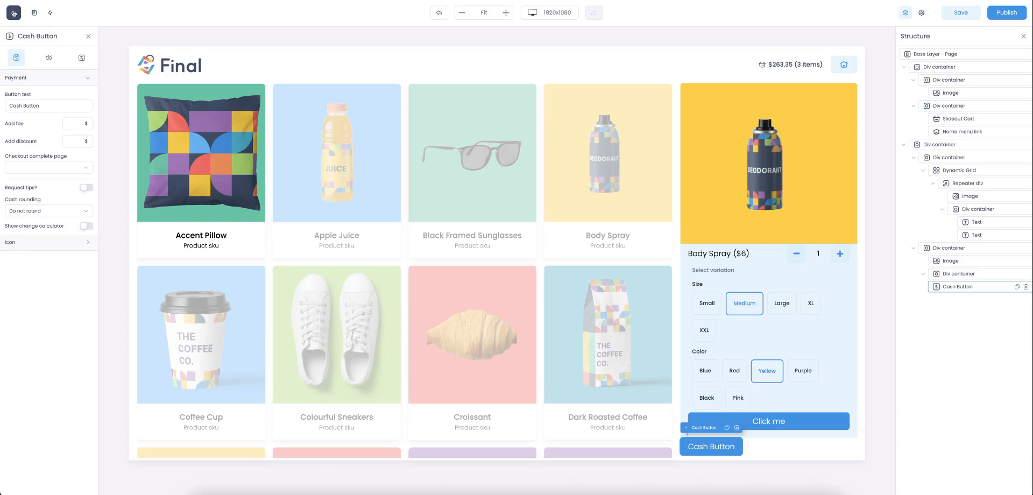
left_click(48, 58)
left_click(20, 156)
left_click(86, 210)
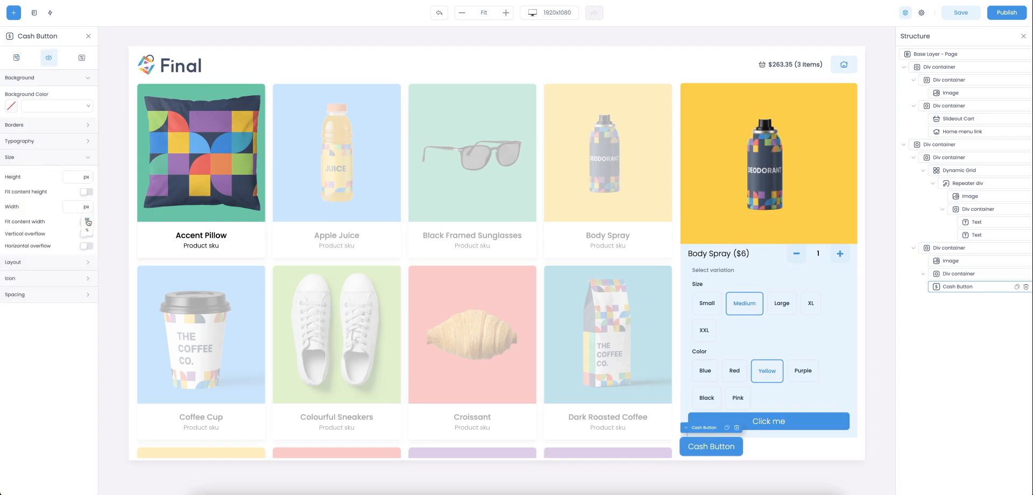
left_click(88, 230)
left_click(74, 207)
type("50")
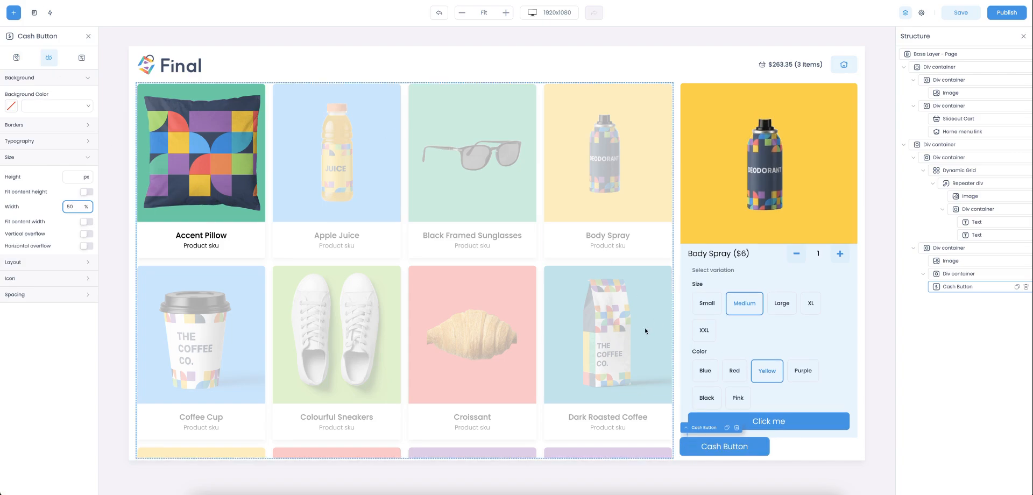
left_click(14, 13)
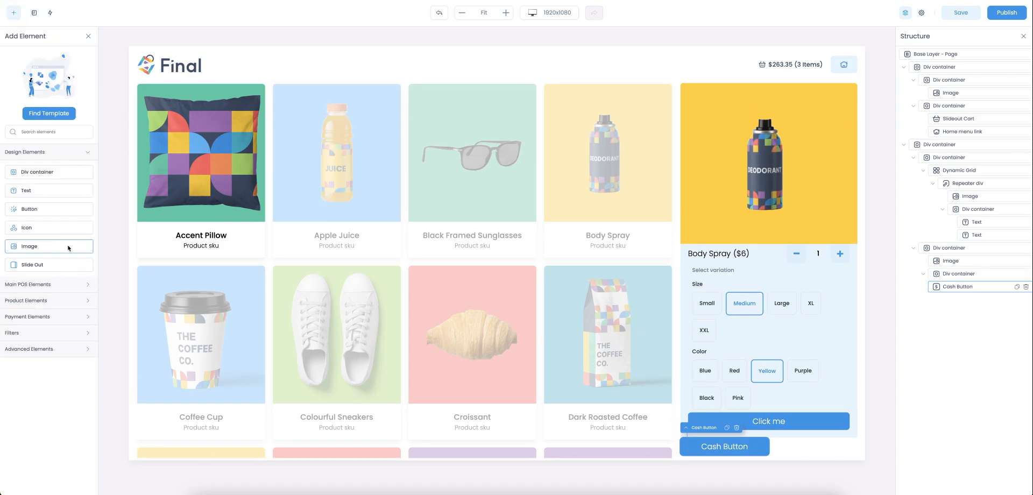
left_click_drag(28, 210, 784, 453)
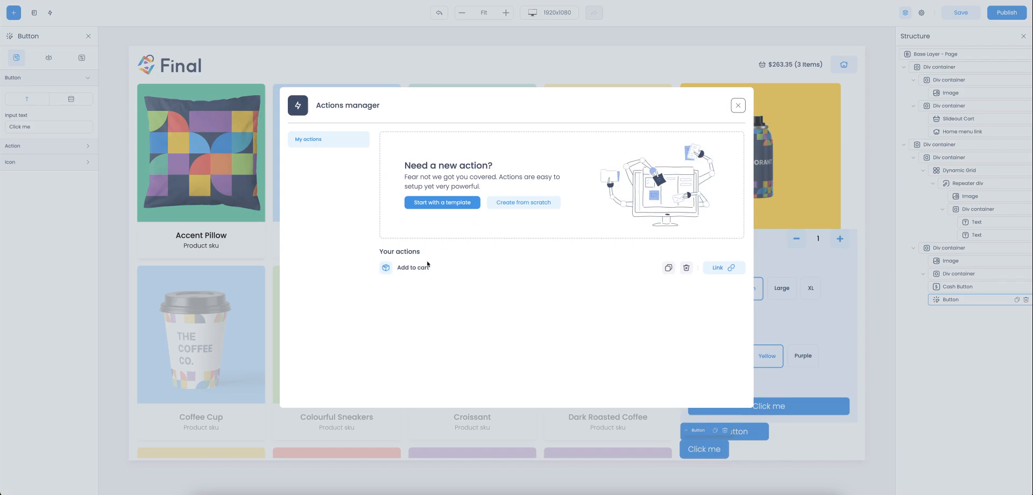
left_click(738, 106)
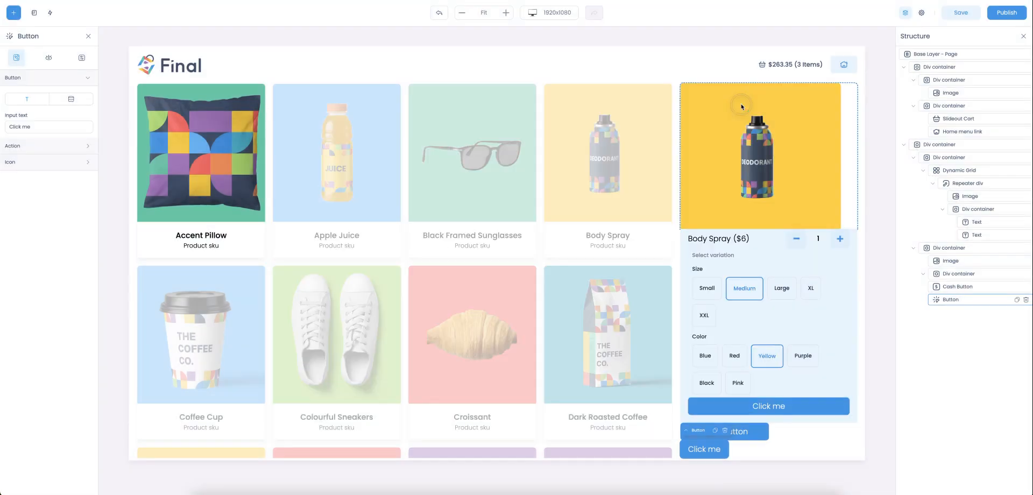
left_click(726, 431)
Step: Add a Final - TapToPay payment element directly above the Cash Button and set its width to 50 %
left_click(20, 317)
left_click_drag(30, 356, 796, 453)
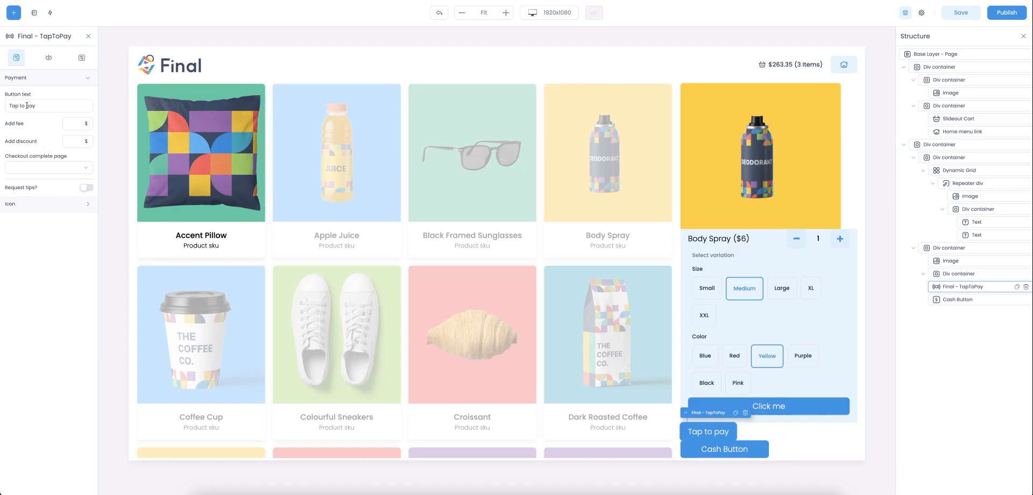
left_click(49, 56)
left_click(14, 161)
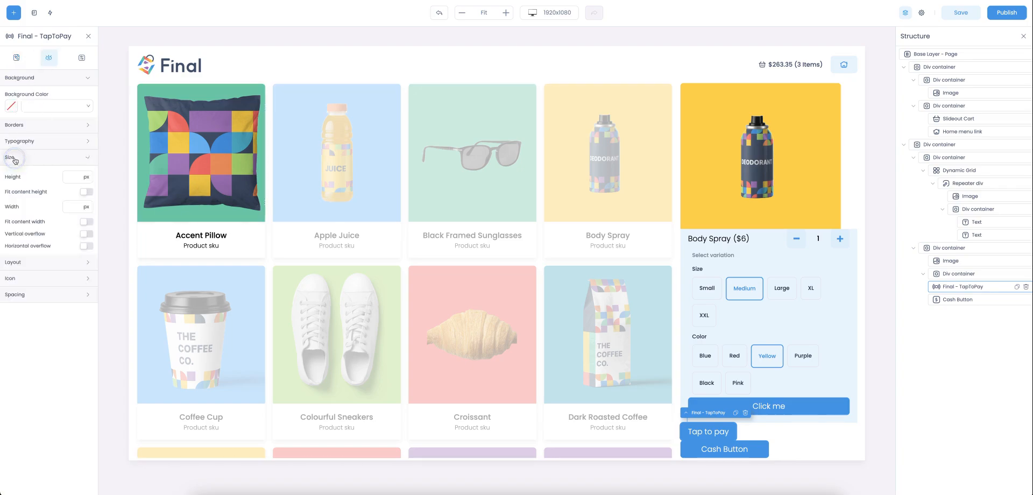
left_click(69, 209)
type("100")
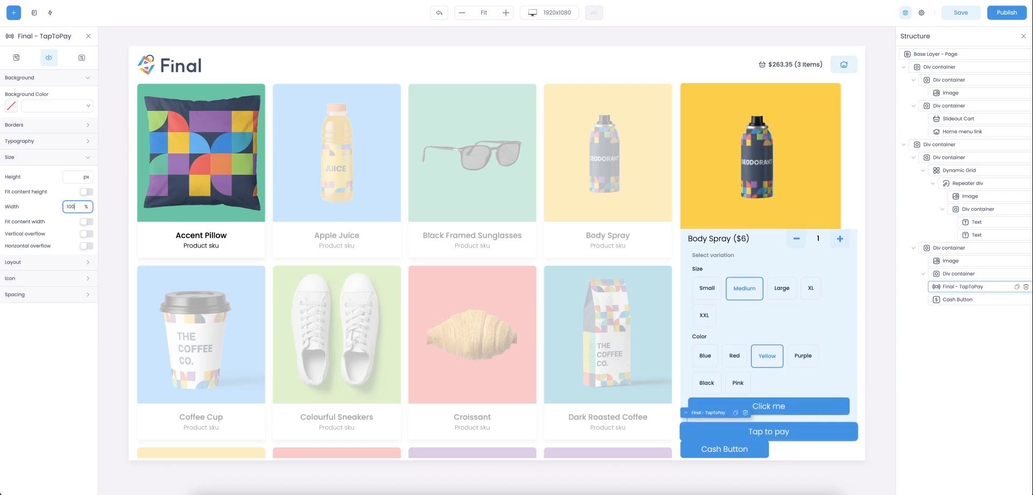
key("BackSpace")
key("BackSpace")
key("BackSpace")
type("50")
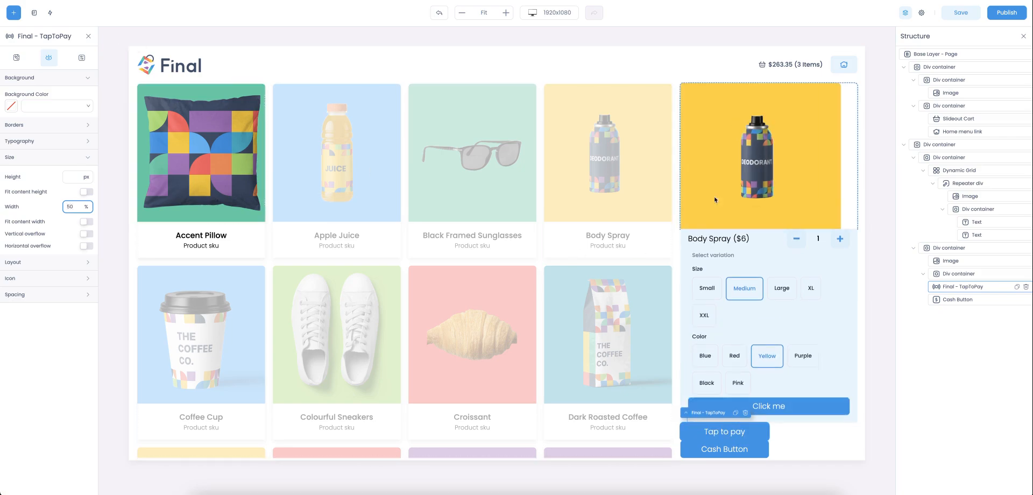
Step: Add a Div container for the Cash Button and Final - TapToPay below the blue container and set its width to 100 %
left_click(14, 12)
left_click_drag(38, 172, 759, 418)
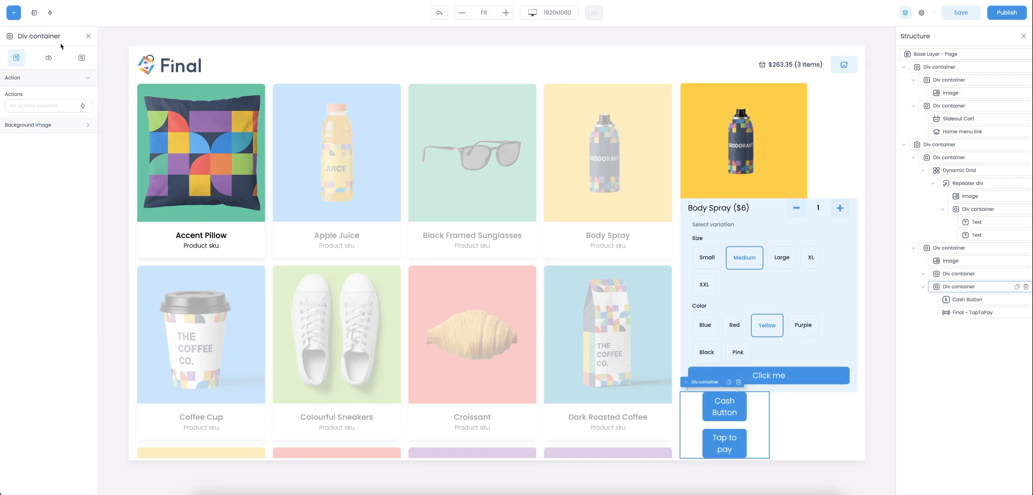
left_click(48, 58)
left_click(17, 215)
double_click(75, 261)
type("100")
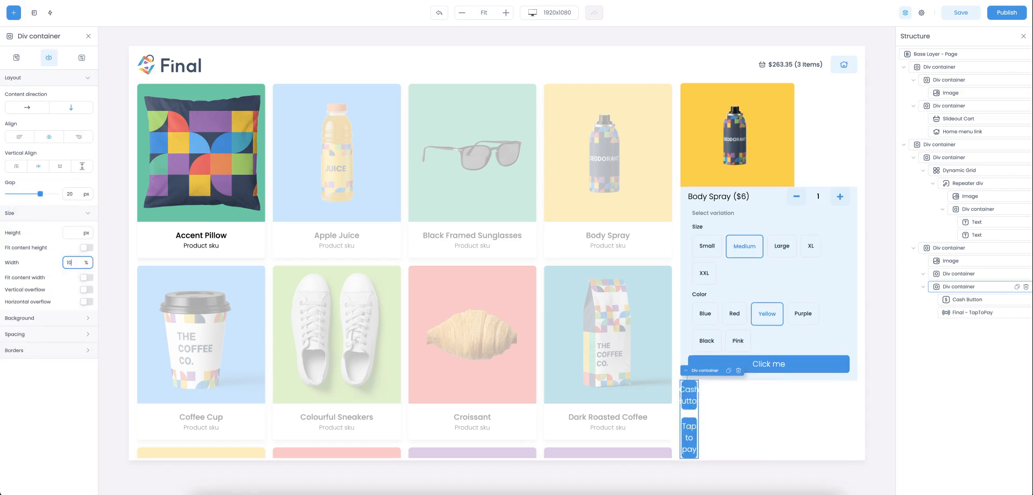
Step: Arrange the payment buttons' Div container horizontally and give it a 20 px top margin
left_click(21, 107)
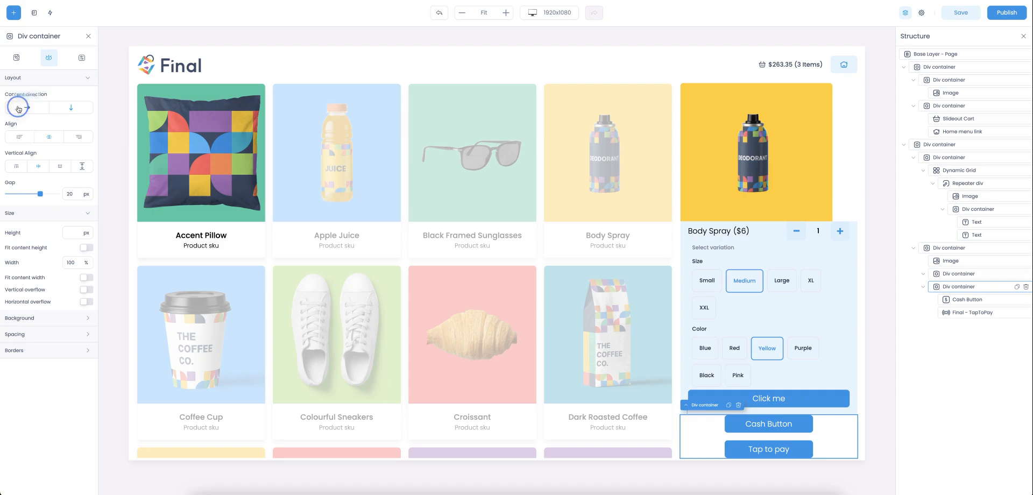
left_click(22, 335)
left_click(43, 434)
type("20")
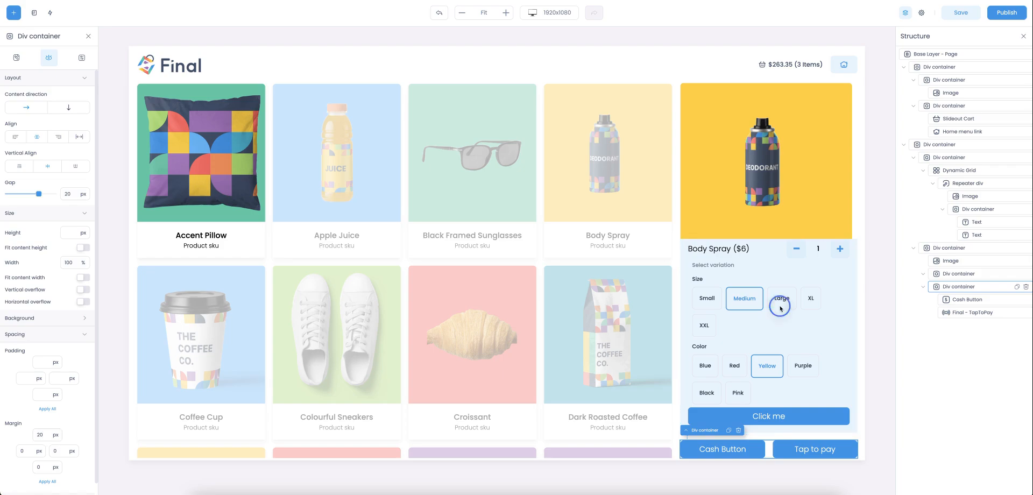
Step: Reduce the Product Variations element's width to 394 px
left_click(841, 286)
left_click(47, 58)
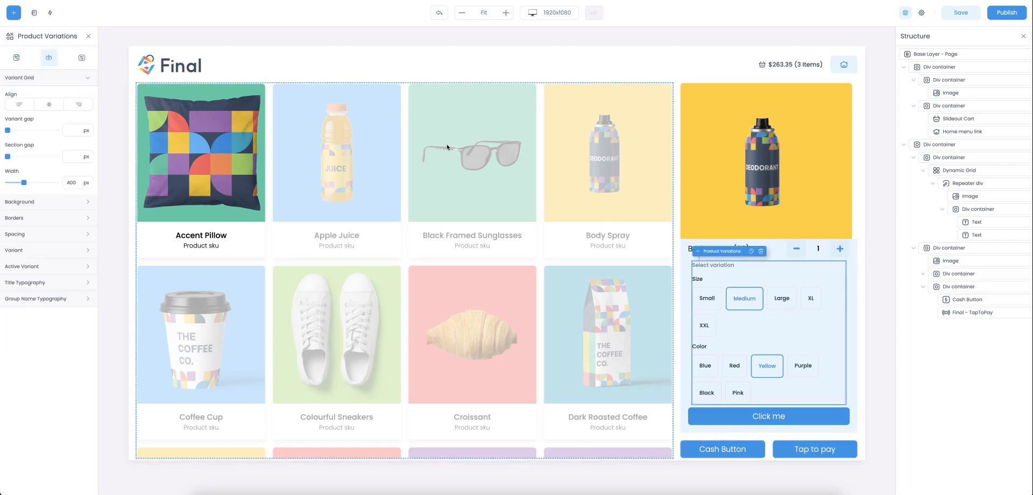
left_click_drag(23, 185, 22, 183)
left_click(858, 269)
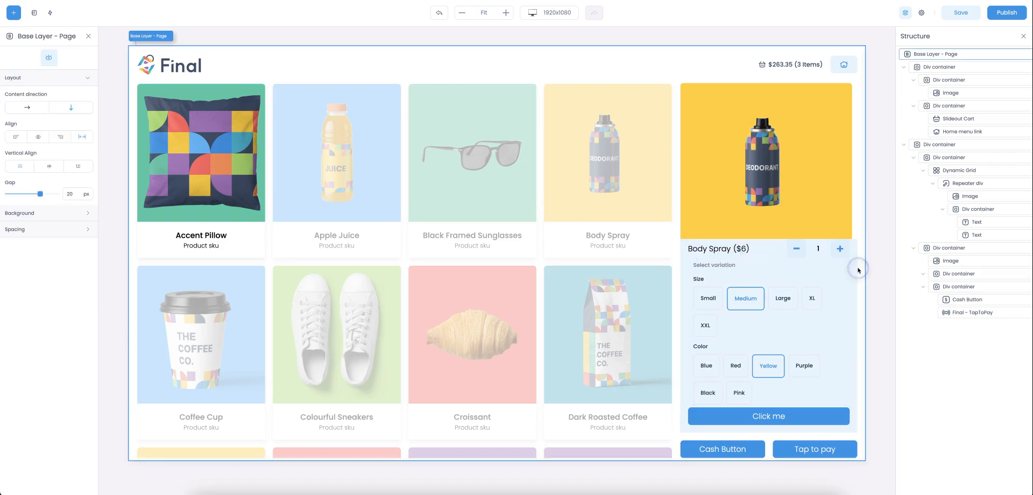
Step: Label the button below the variations "Add to cart" and set its width to 80 %
left_click(849, 374)
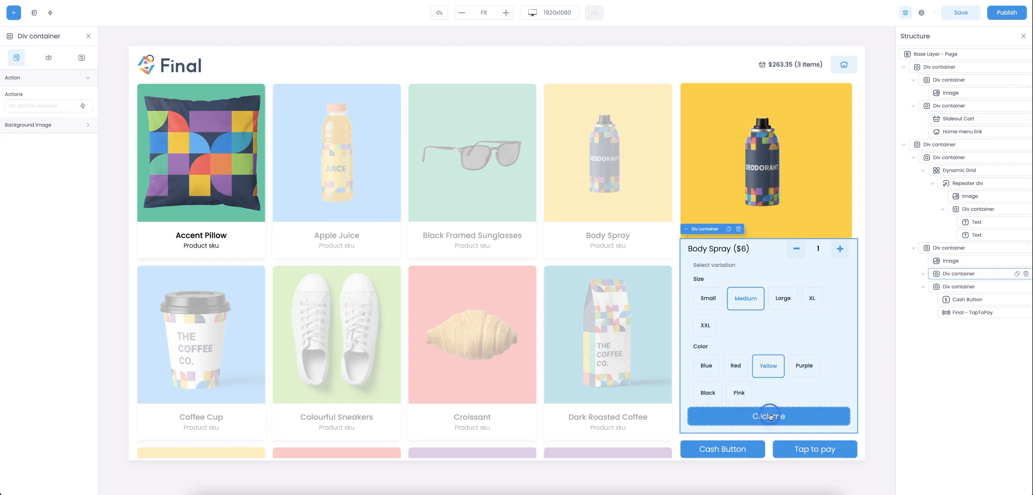
left_click(769, 417)
triple_click(41, 127)
type("Add to cart")
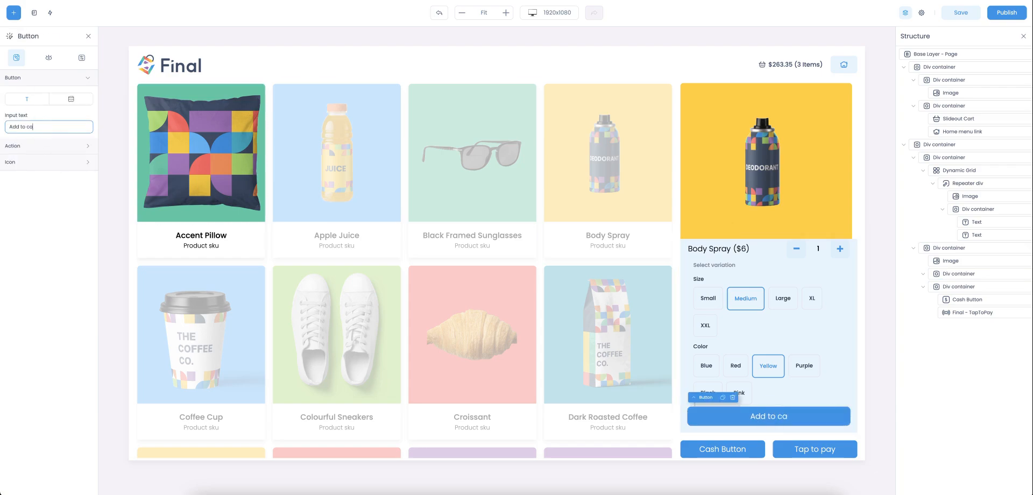
left_click(47, 57)
left_click(11, 157)
left_click(39, 201)
type("80")
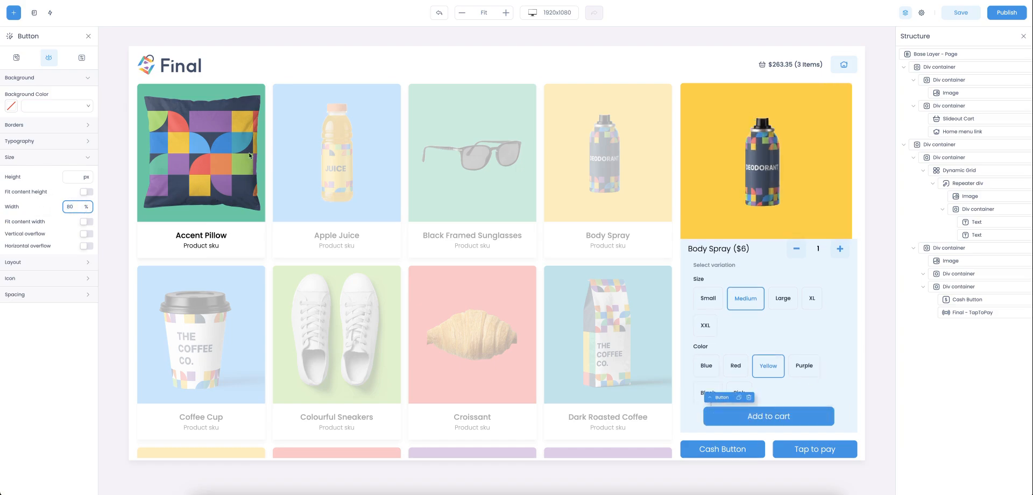
Step: Widen the Product Variations element to 459 px and align its variants to the left
left_click(770, 342)
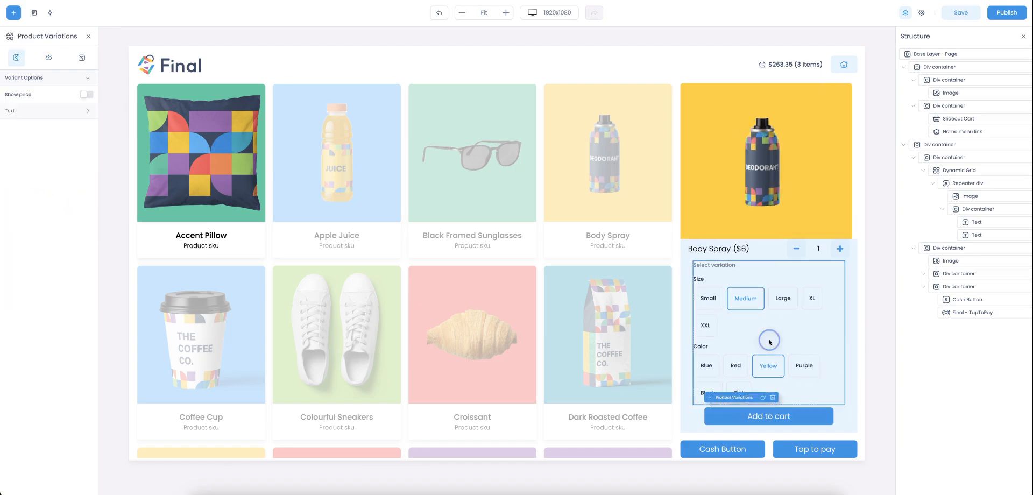
left_click(49, 59)
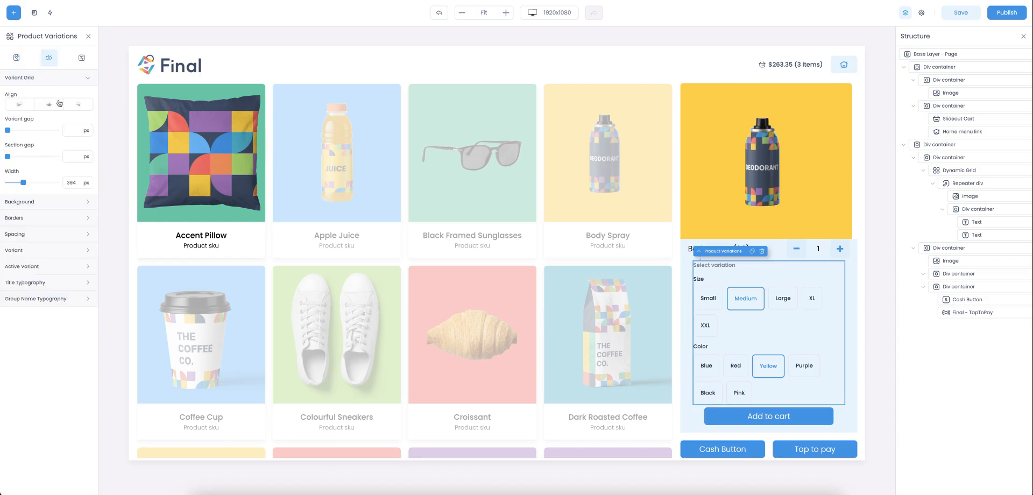
mouse_move(24, 185)
left_mouse_down()
mouse_move(16, 181)
mouse_move(28, 183)
left_mouse_up()
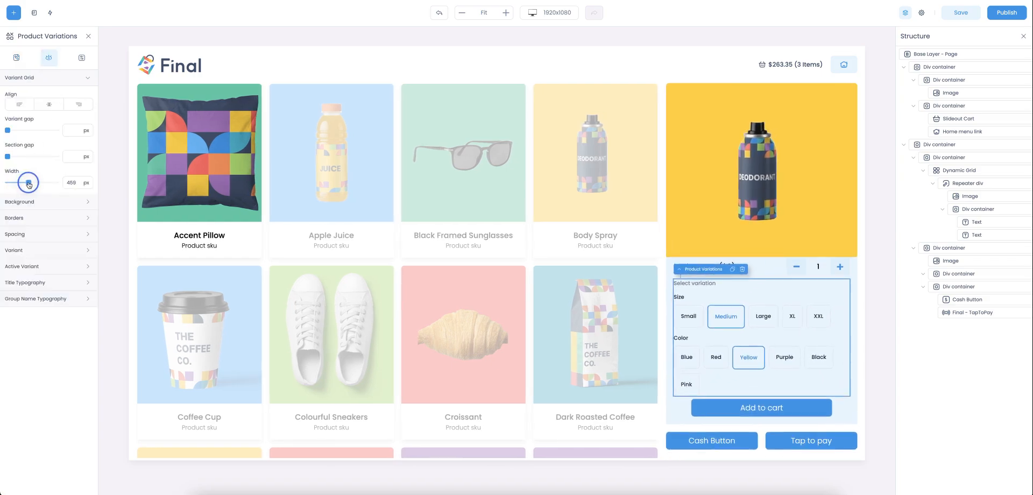
left_click(19, 104)
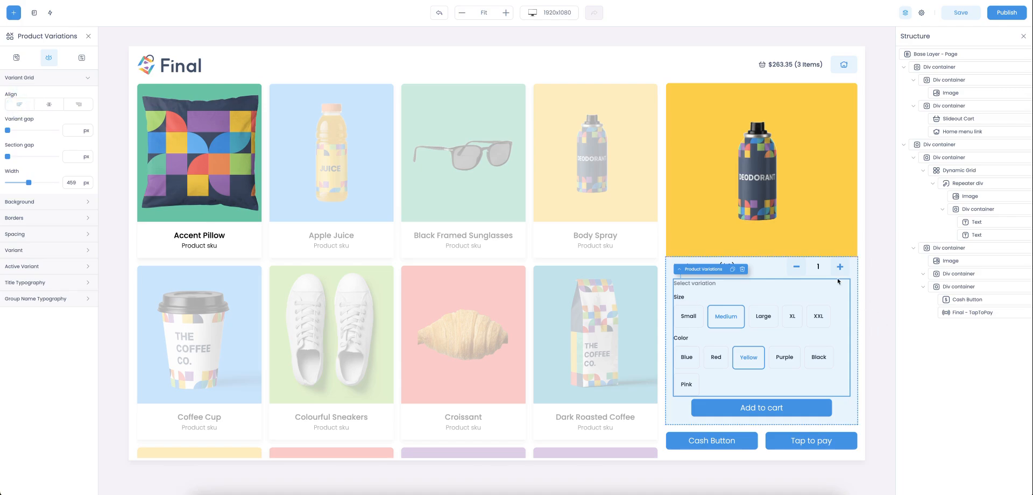
Step: Set the top padding of the blue product detail container to 20 px
left_click(855, 274)
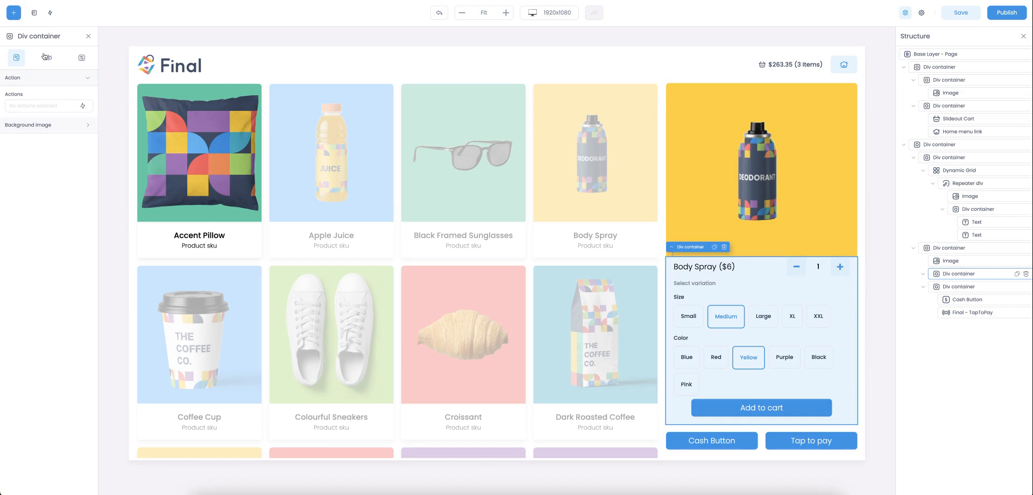
left_click(22, 246)
left_click(44, 273)
type("20")
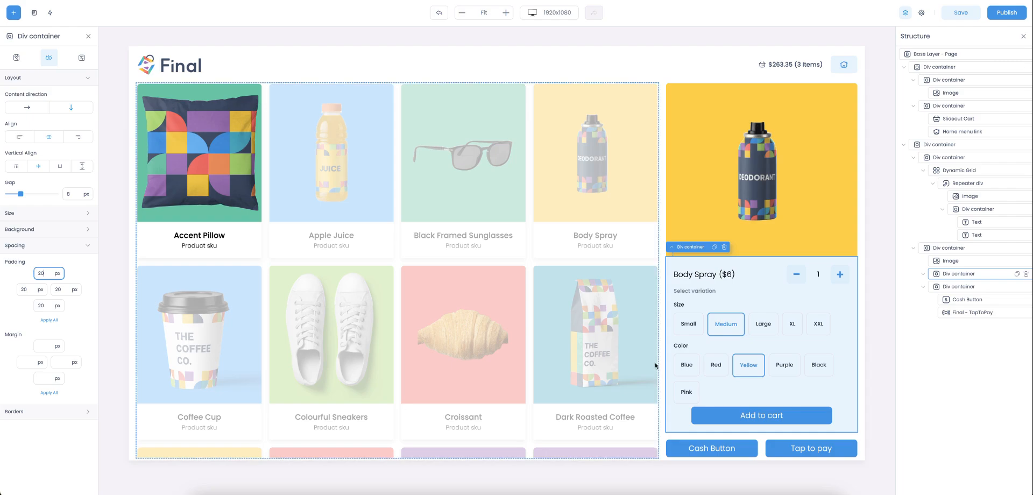
left_click(873, 332)
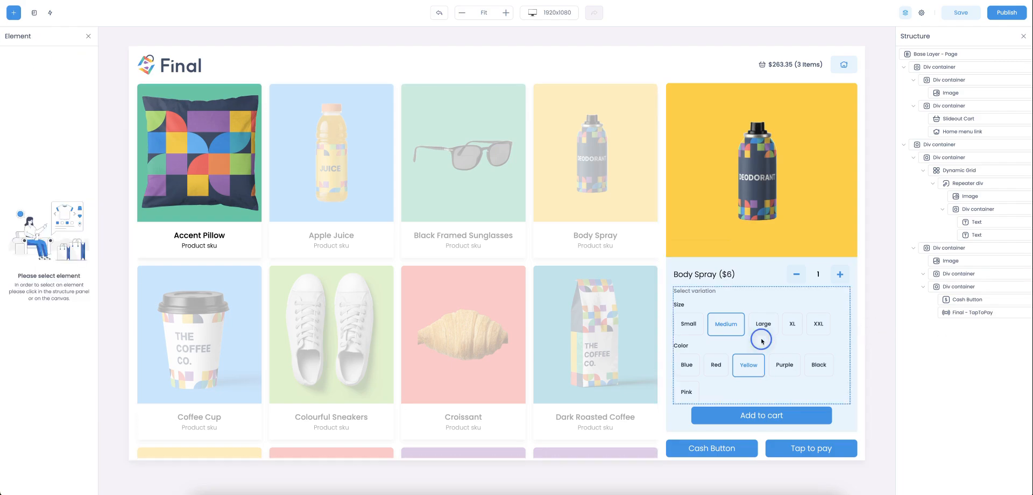
Step: Increase the gap between the elements in the blue product detail container to 10 px
left_click(716, 344)
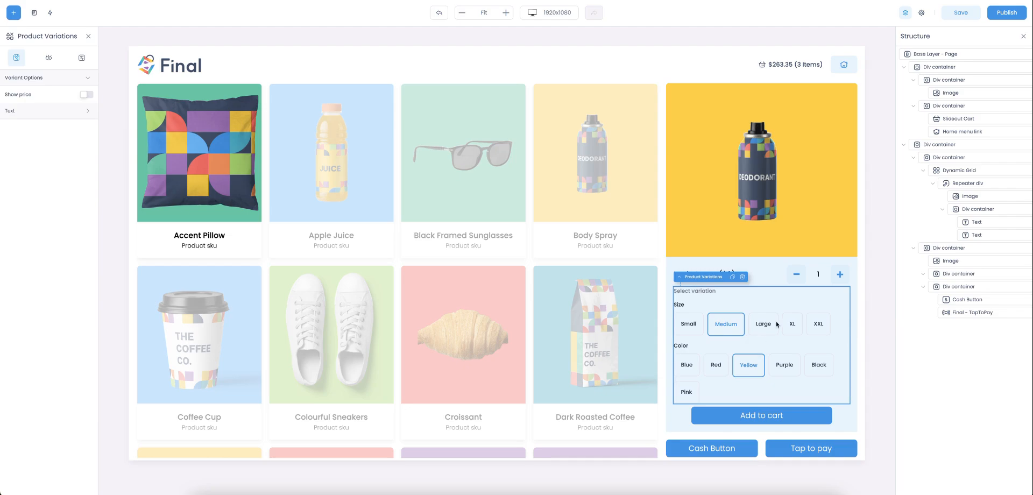
left_click(951, 287)
left_click(951, 249)
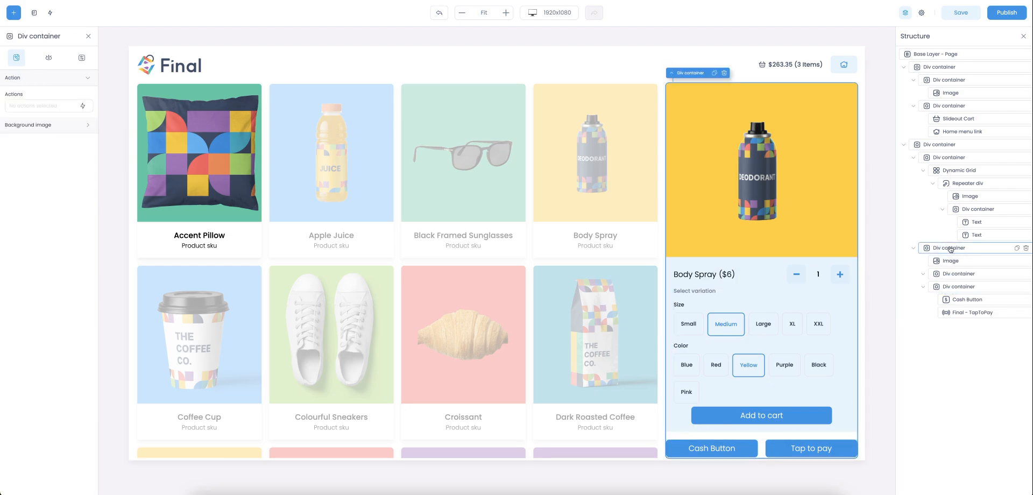
left_click(923, 286)
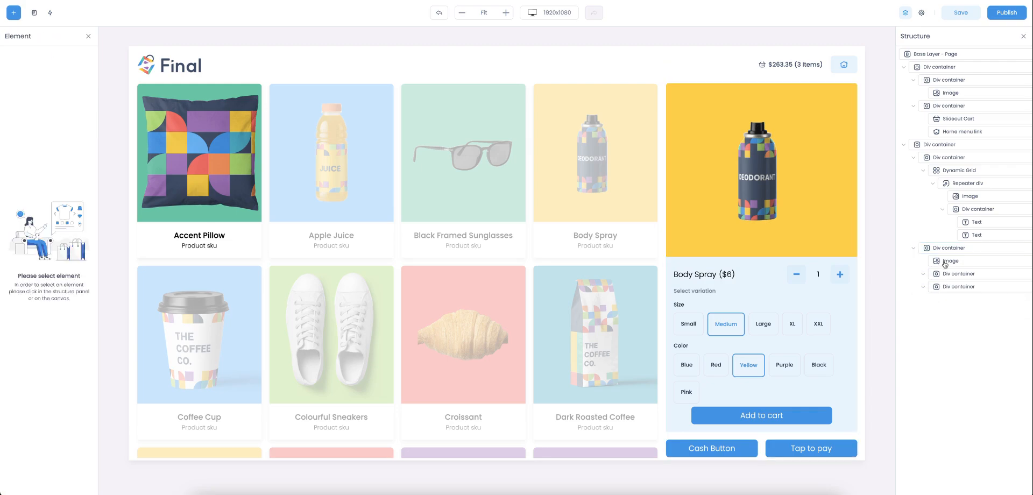
left_click(946, 274)
left_click(48, 57)
left_click_drag(20, 195, 24, 195)
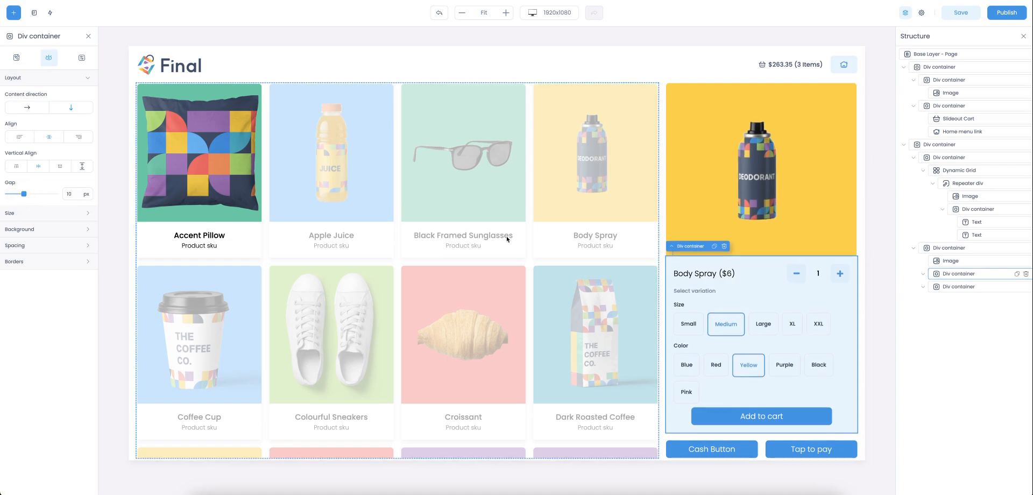
Step: Set the Product Variations variant gap to 11 px and the section gap to 6 px
left_click(694, 380)
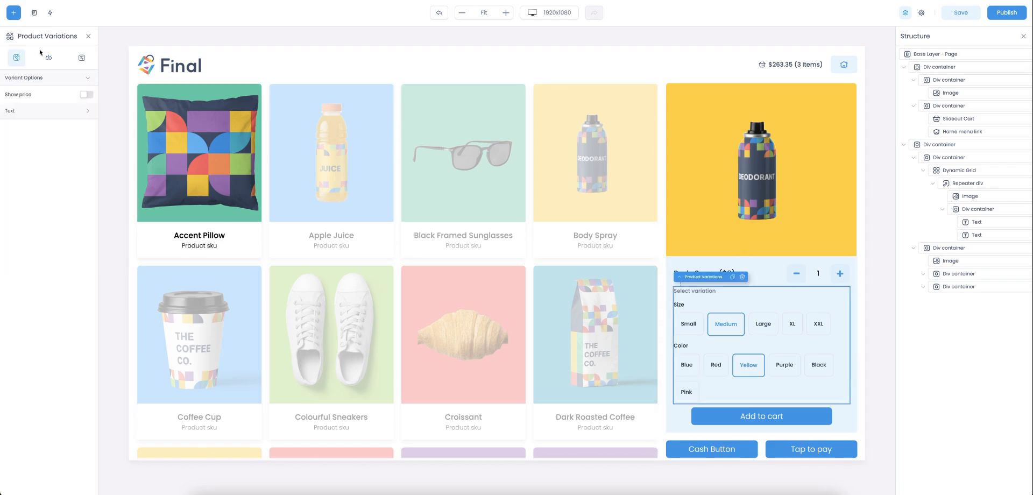
left_click(48, 58)
left_click_drag(7, 130, 18, 158)
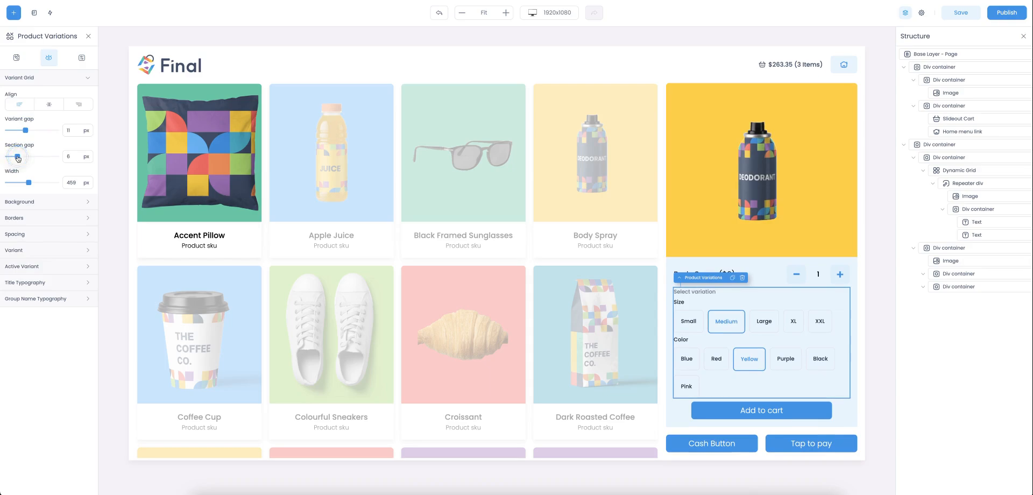
Step: Give the Product Variations element a bottom margin of 8 px
left_click(24, 235)
left_click(23, 235)
left_click(25, 238)
left_click(47, 367)
type("8")
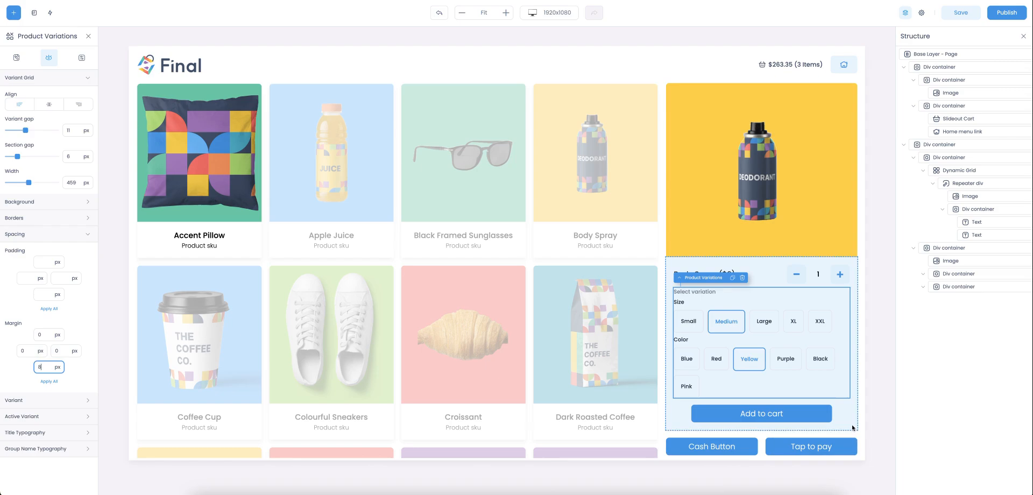
Step: Round the bottom corners of the blue product detail container with an 8 px radius and save the build
left_click(853, 428)
left_click(48, 57)
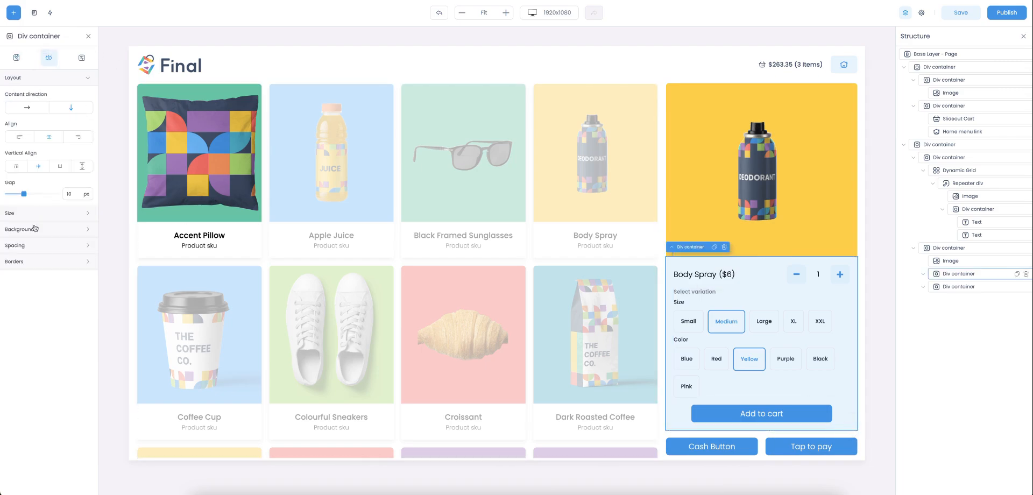
left_click(21, 264)
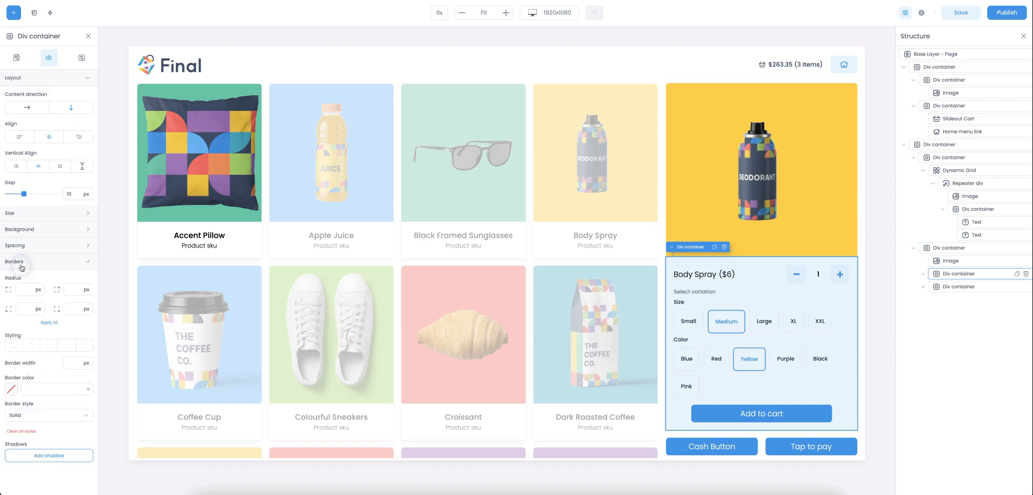
left_click(70, 309)
type("8")
left_click(24, 309)
left_click(885, 293)
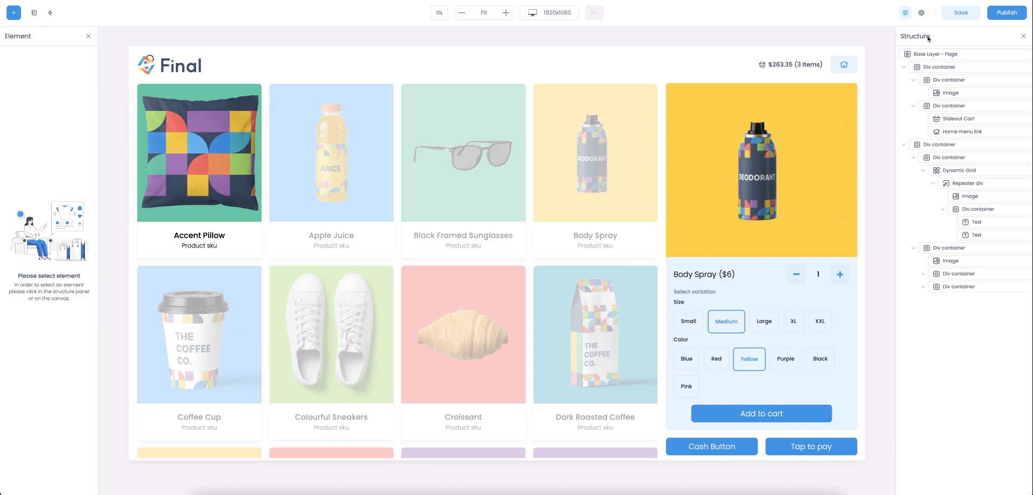
left_click(957, 15)
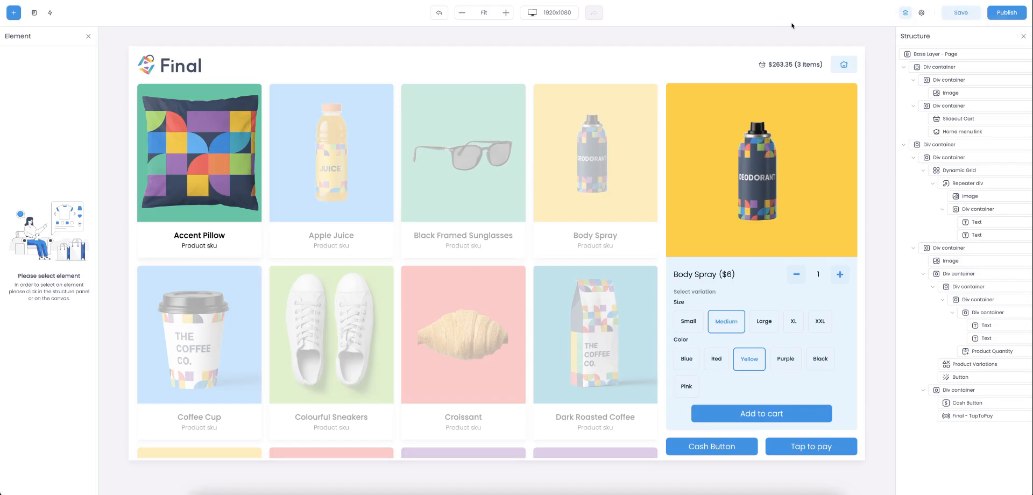
Step: Enable tip requests on the Cash Button to view the tip options, and disable them again
left_click(700, 449)
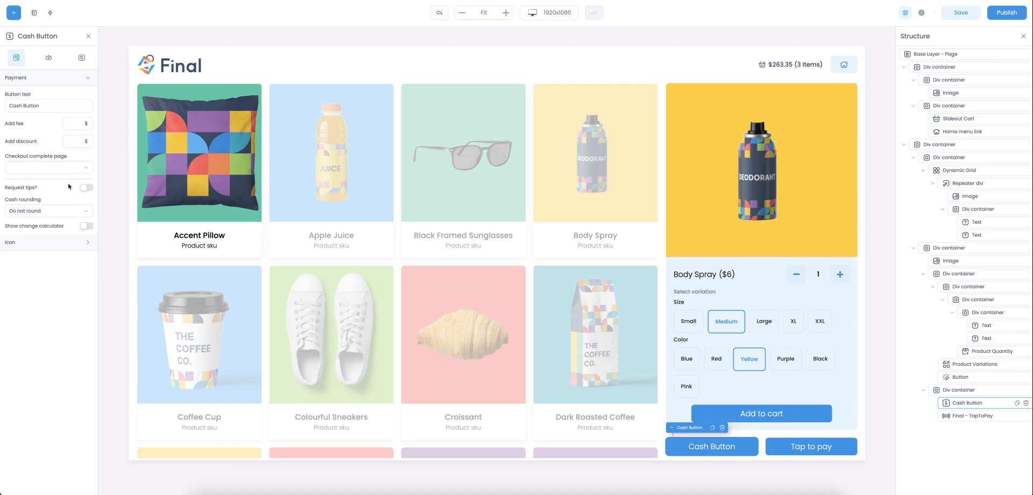
left_click(86, 188)
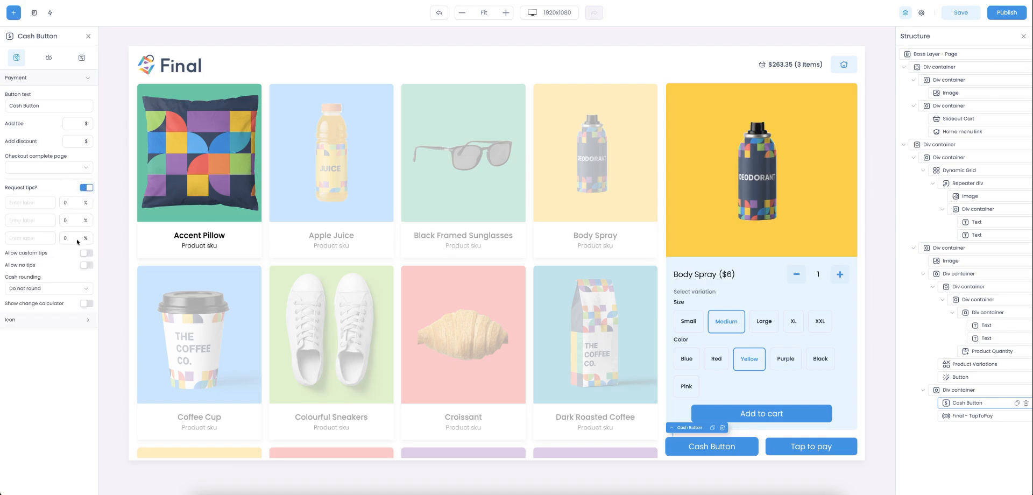
left_click(84, 188)
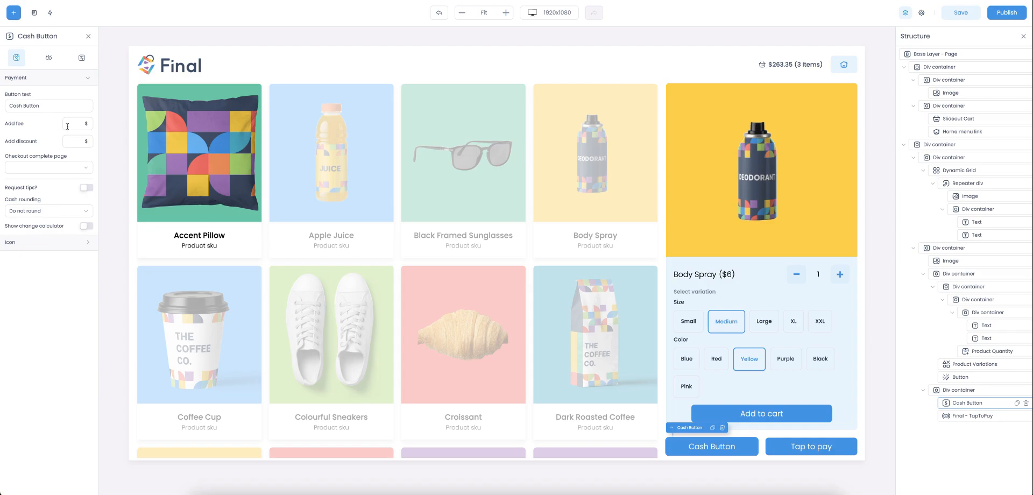
Step: Try out the Cash Button's fee setting with a value of 5 and leave the fee empty
left_click(86, 124)
left_click(87, 147)
left_click(86, 124)
left_click(86, 135)
left_click(85, 125)
left_click(73, 126)
type("5")
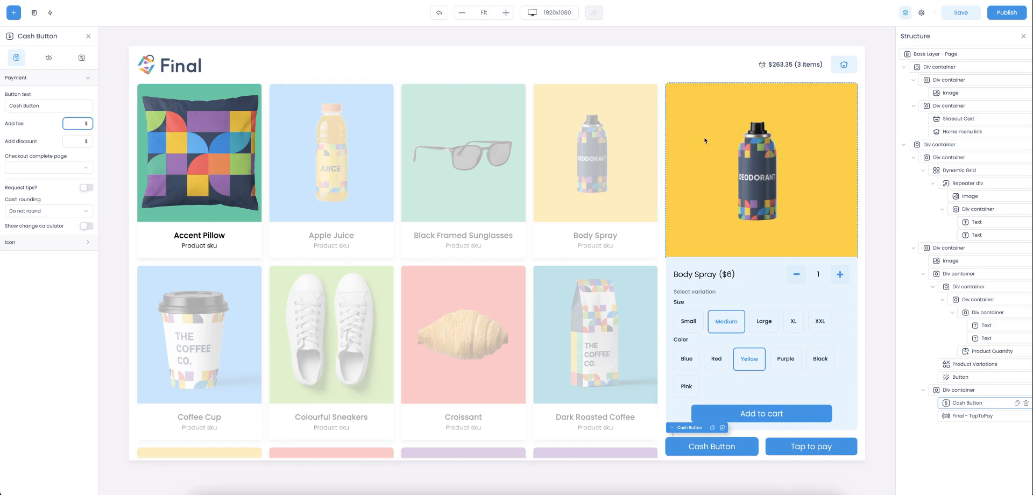
left_click(870, 84)
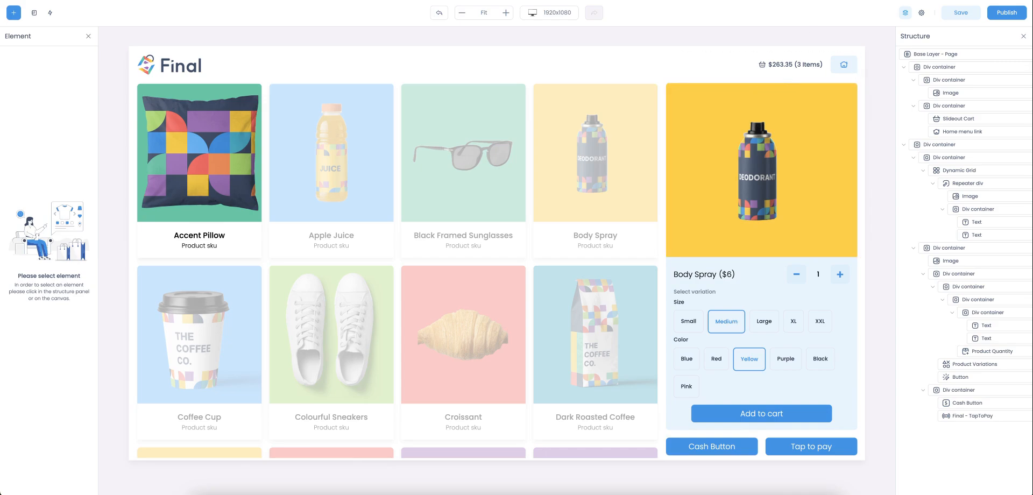
Step: Save the build and publish it as version 0.0.1 with the changelog text "Our first bu"
left_click(952, 14)
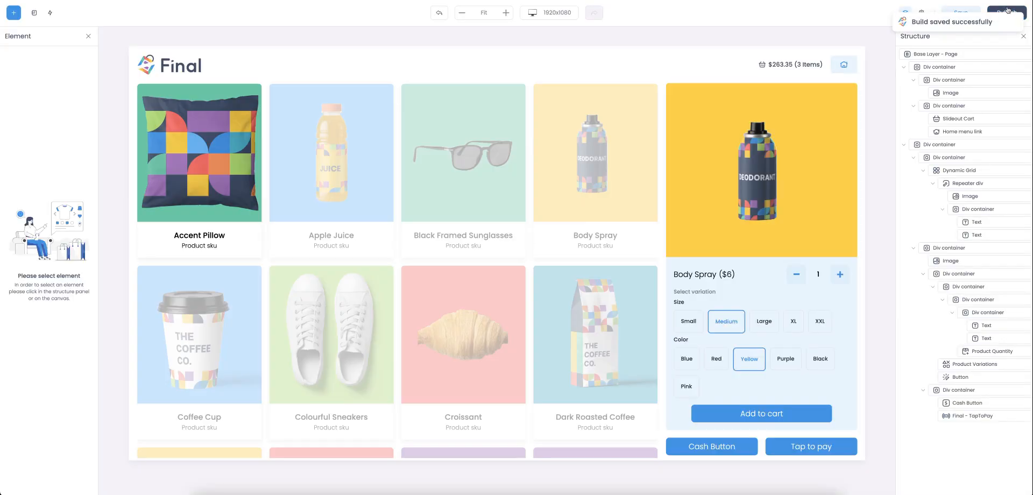
left_click(1007, 13)
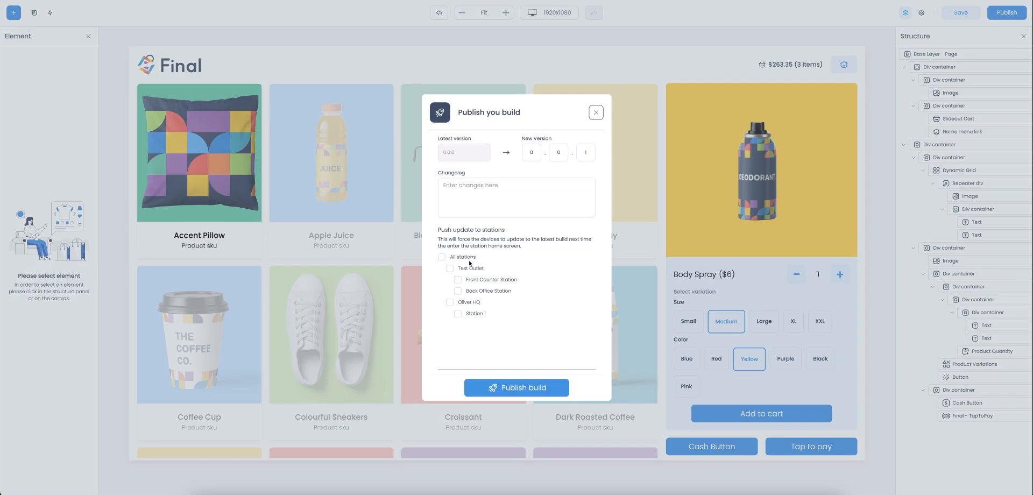
left_click(467, 193)
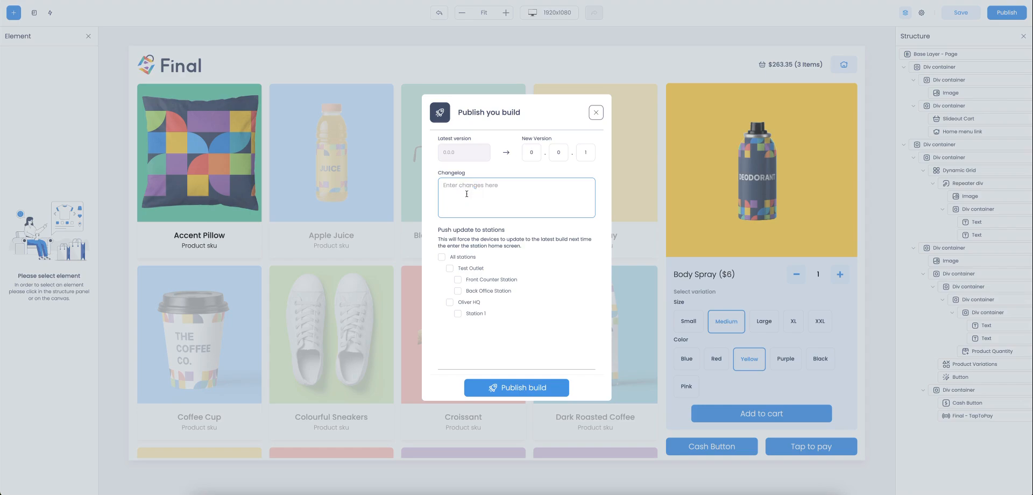
type("Our first bu")
left_click(496, 388)
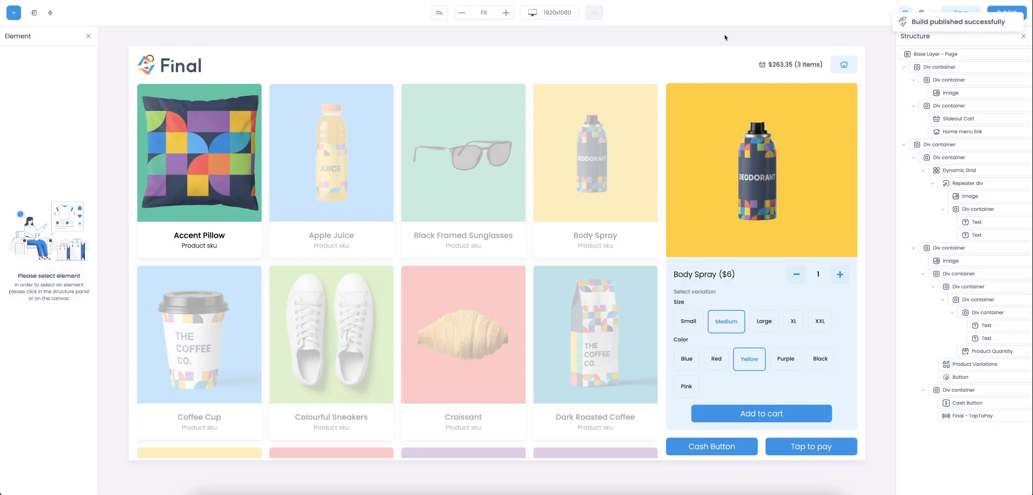
Step: Close the Structure and Element panels, preview the layout inside the Oliver Desk device skin, and hide the skin again
left_click(1024, 36)
left_click(89, 36)
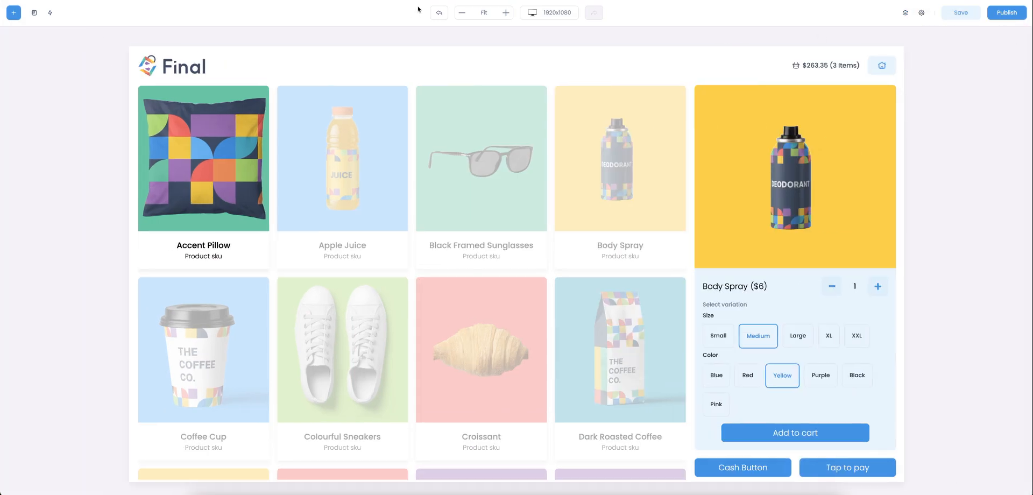
left_click(555, 13)
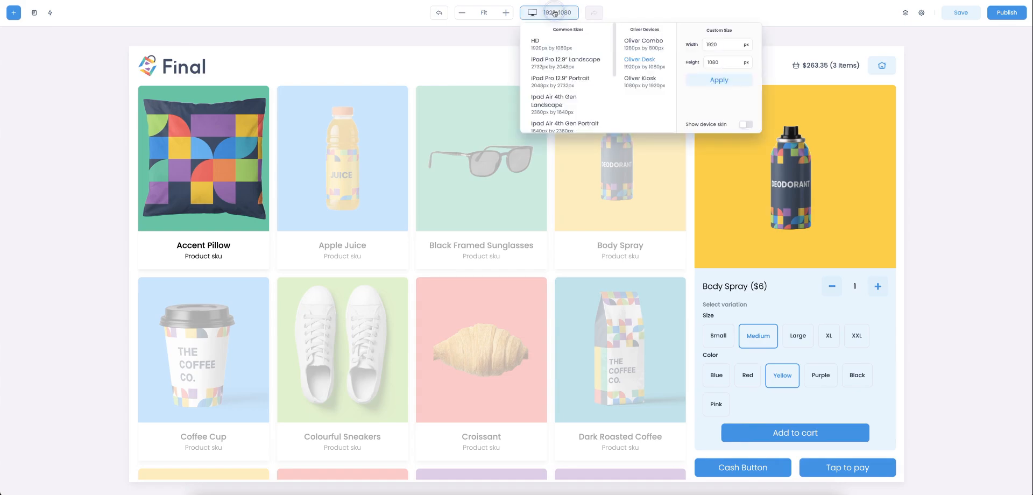
left_click(748, 125)
left_click(840, 149)
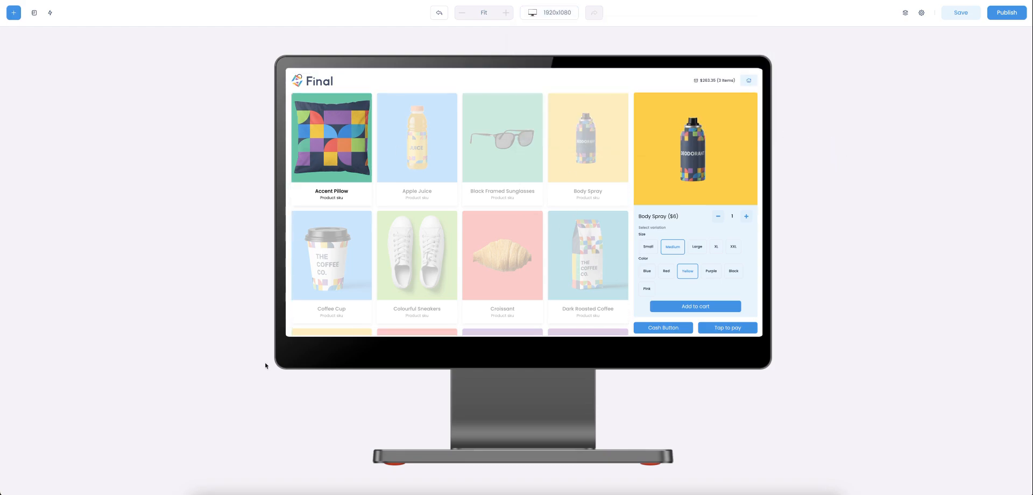
scroll(513, 295, "down", 2)
scroll(513, 295, "up", 2)
left_click(558, 12)
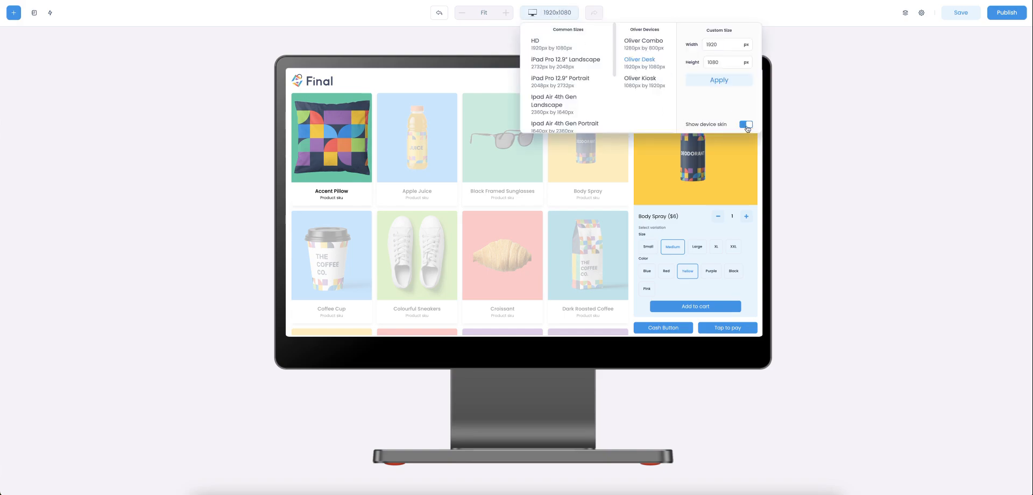
left_click(746, 125)
left_click(951, 132)
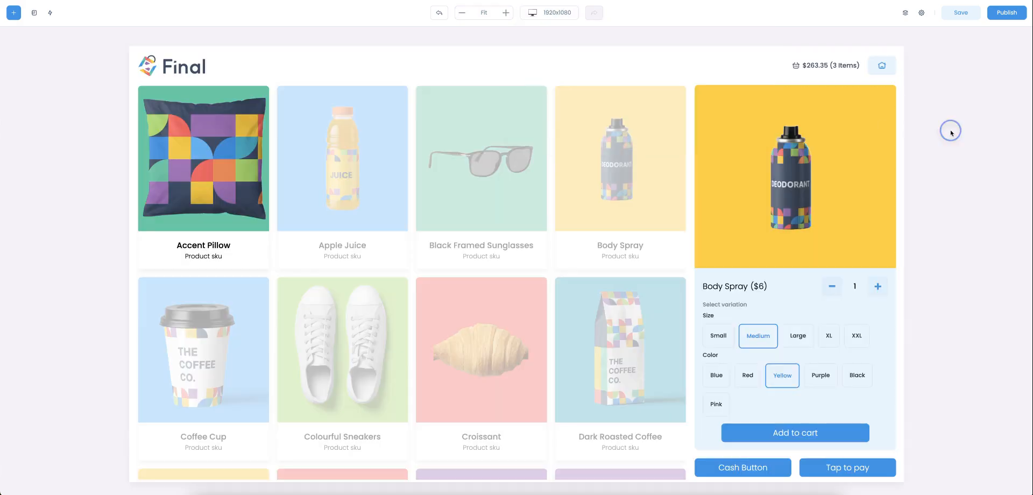